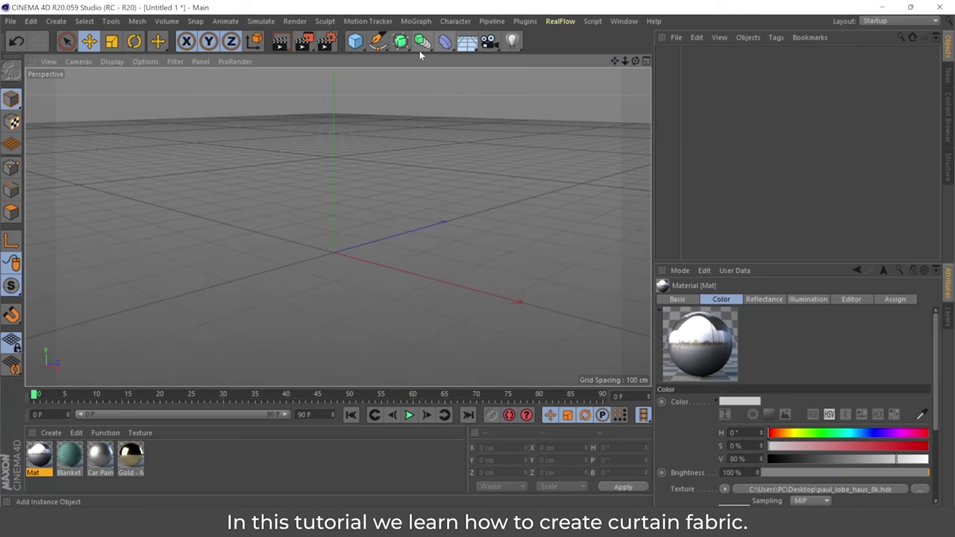
Add a default 400 × 400 cm Plane with 20 × 20 segments and view it from above
{"action": "left_click", "coordinate": [364, 48]}
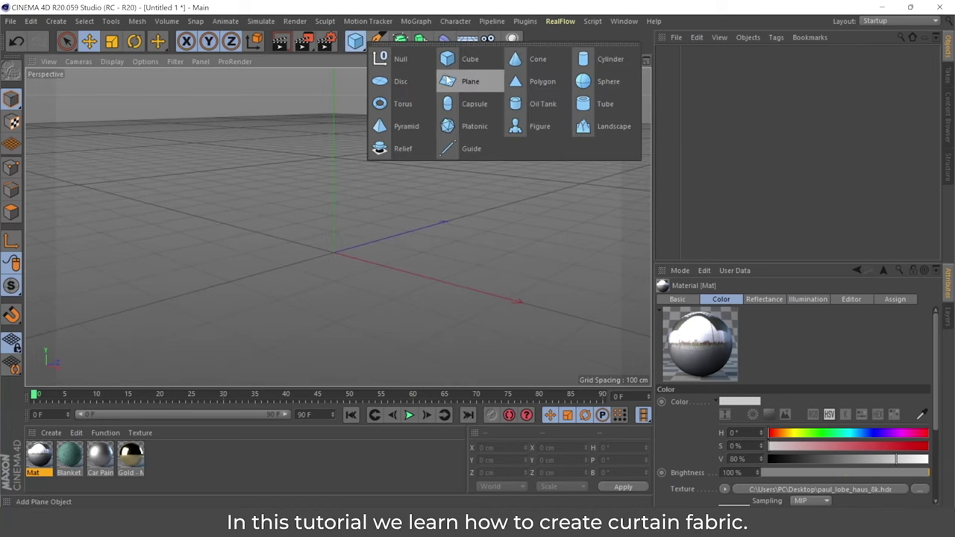
{"action": "left_click", "coordinate": [469, 83]}
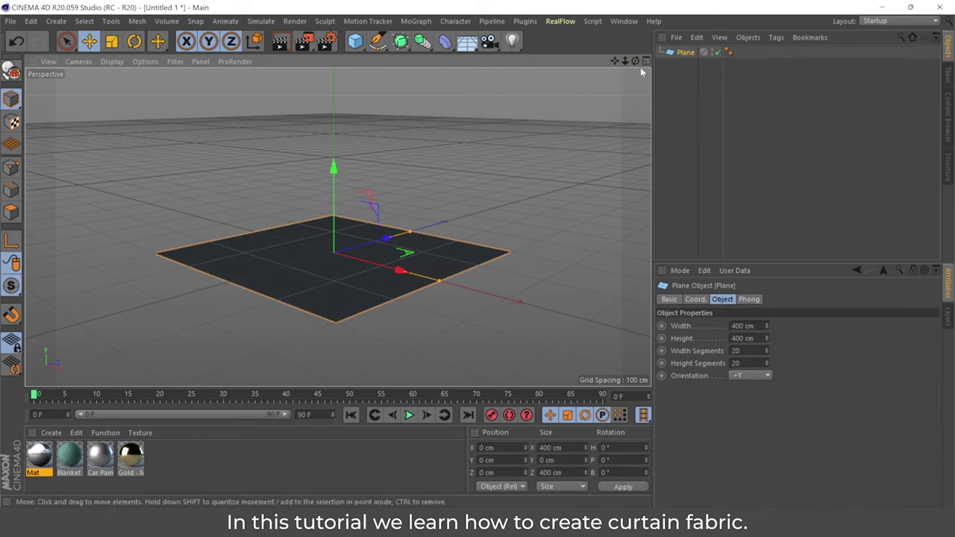
{"action": "left_click_drag", "start_coordinate": [635, 60], "coordinate": [636, 53]}
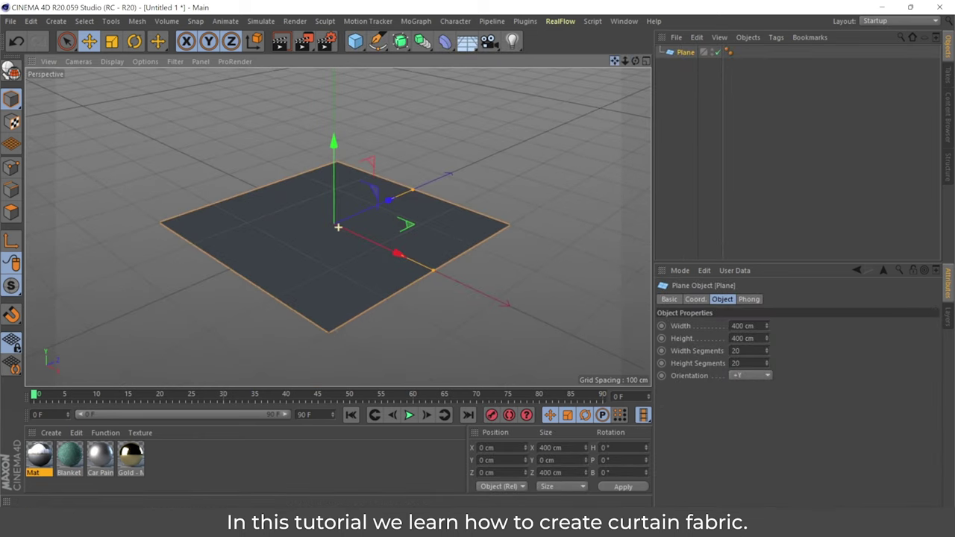
Show the plane in Gouraud Shading (Lines) and size it 300 cm wide by 800 cm high
{"action": "left_click", "coordinate": [112, 61]}
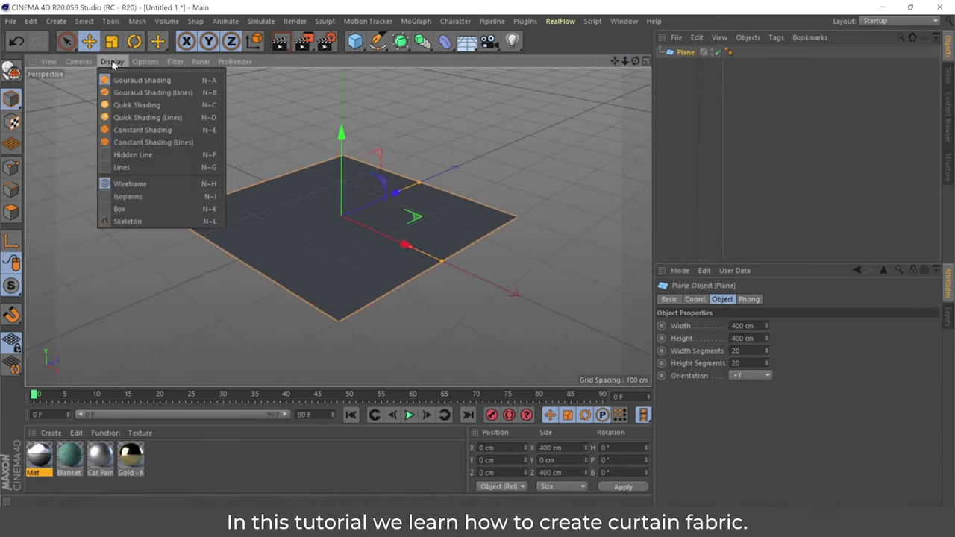
{"action": "left_click", "coordinate": [129, 92]}
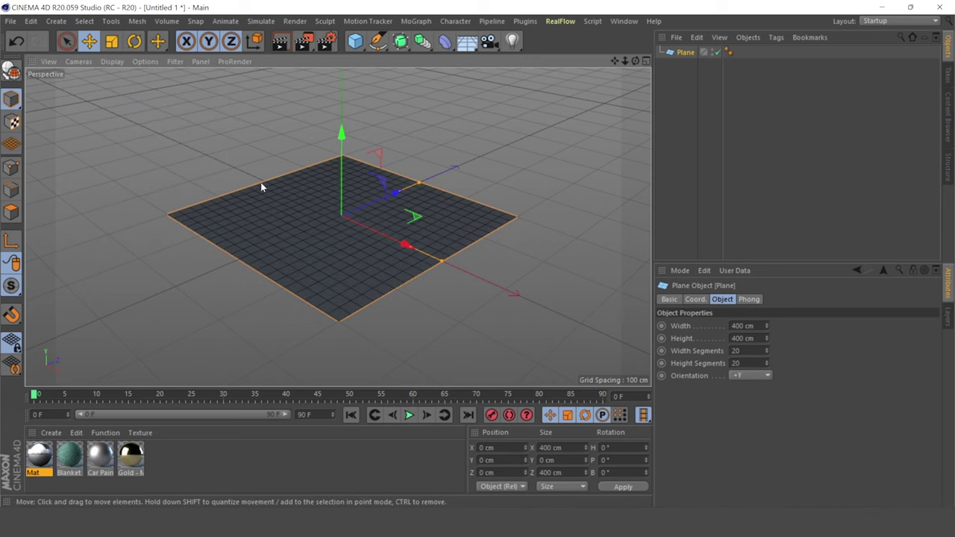
{"action": "left_click", "coordinate": [734, 351]}
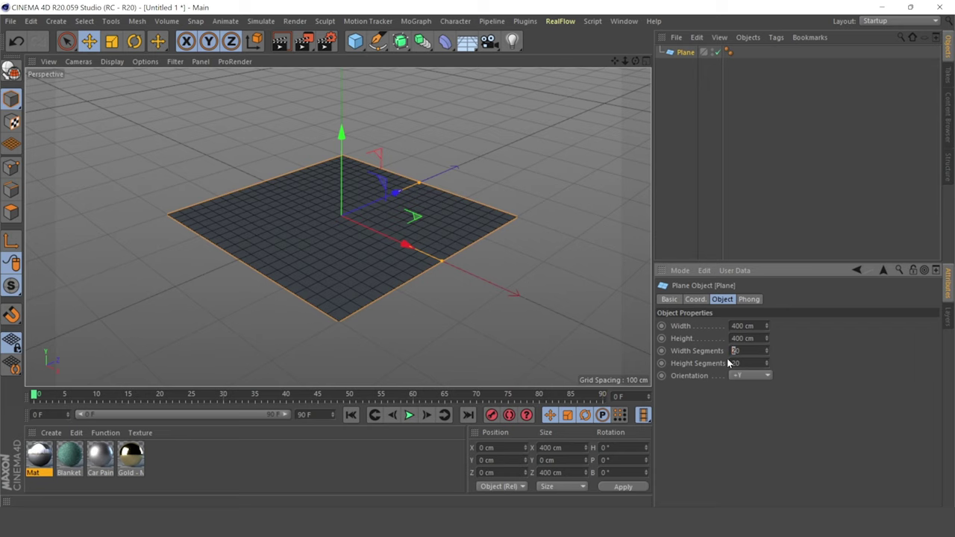
{"action": "type", "text": "3"}
{"action": "key", "text": "Return"}
{"action": "left_click_drag", "start_coordinate": [420, 185], "coordinate": [522, 115]}
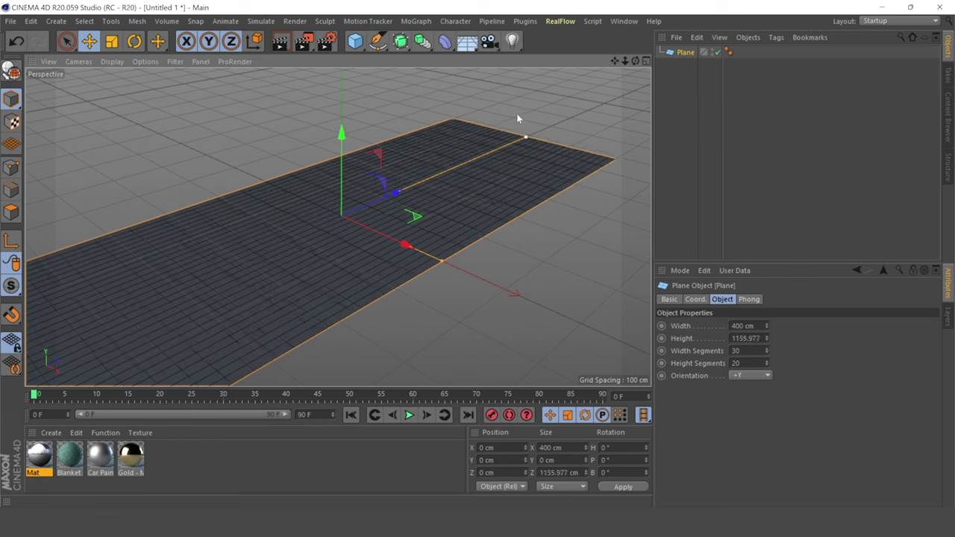
{"action": "left_click", "coordinate": [734, 338]}
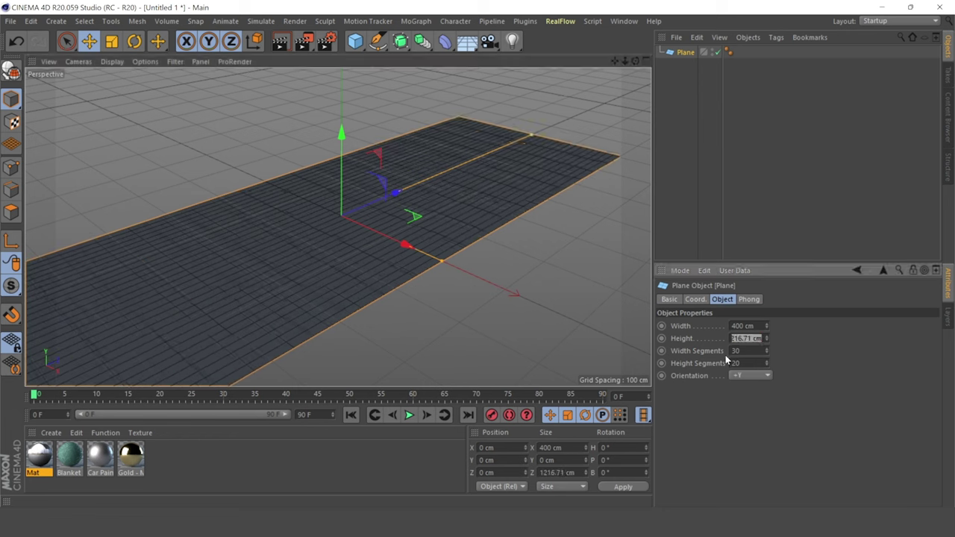
{"action": "type", "text": "800"}
{"action": "left_click", "coordinate": [731, 326]}
{"action": "type", "text": "300"}
{"action": "left_click", "coordinate": [746, 351]}
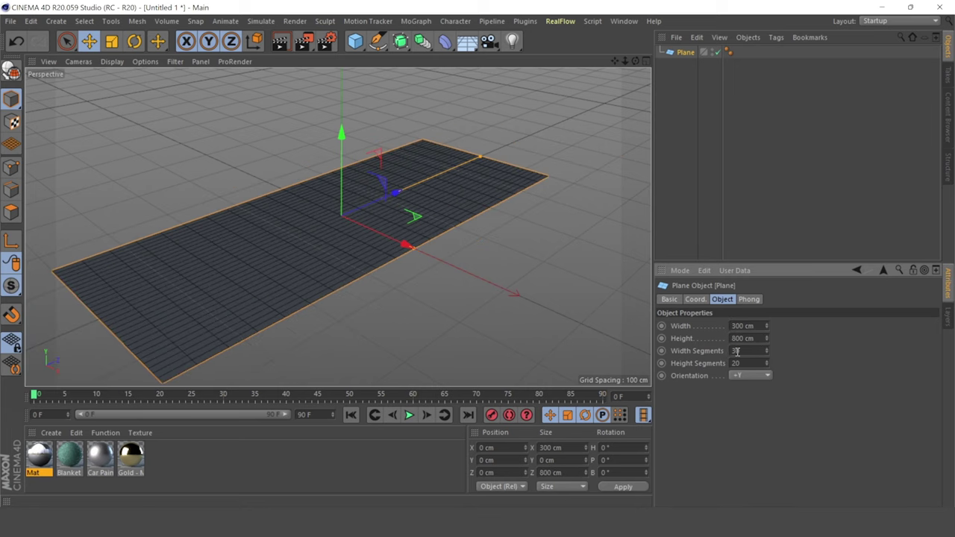
Set the plane to 40 width segments and 90 height segments
{"action": "left_click_drag", "start_coordinate": [765, 366], "coordinate": [765, 365]}
{"action": "double_click", "coordinate": [736, 363]}
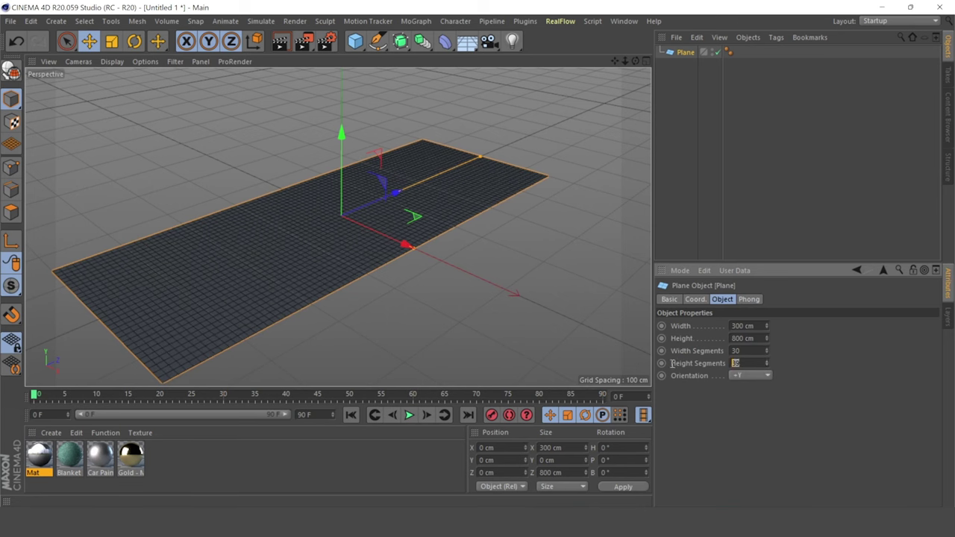
{"action": "type", "text": "90"}
{"action": "key", "text": "Return"}
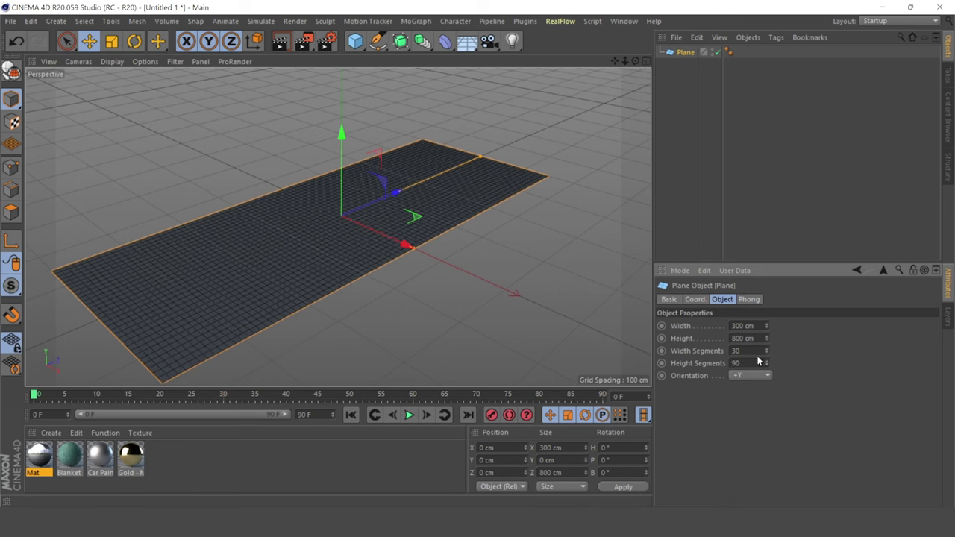
{"action": "double_click", "coordinate": [748, 351]}
{"action": "type", "text": "40"}
{"action": "key", "text": "Return"}
{"action": "left_click", "coordinate": [751, 362]}
{"action": "key", "text": "Return"}
{"action": "mouse_move", "coordinate": [635, 60]}
{"action": "left_mouse_down"}
{"action": "mouse_move", "coordinate": [337, 226]}
{"action": "mouse_move", "coordinate": [630, 60]}
{"action": "mouse_move", "coordinate": [614, 71]}
{"action": "mouse_move", "coordinate": [627, 123]}
{"action": "left_mouse_up"}
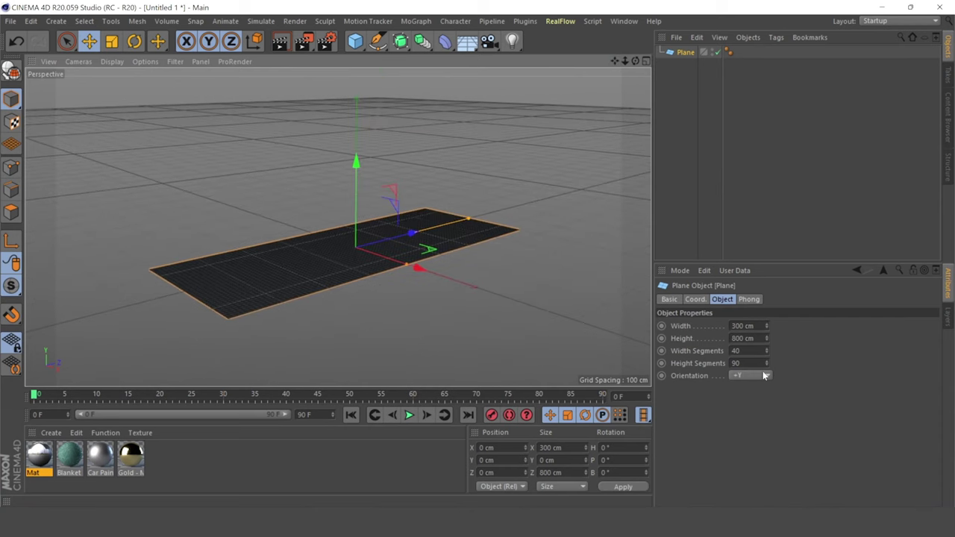
Set the plane's Orientation to +Z and orbit to a front view of the upright panel
{"action": "left_click", "coordinate": [762, 373]}
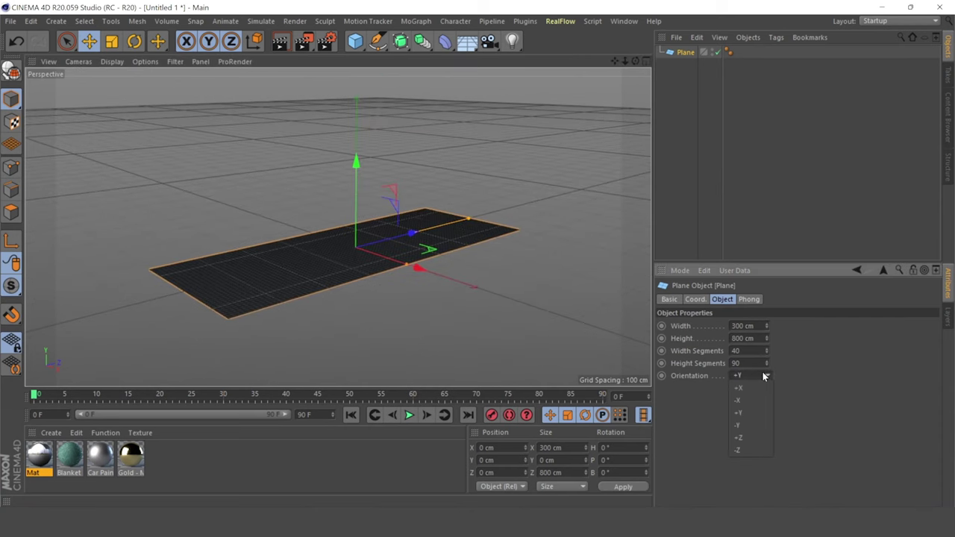
{"action": "left_click", "coordinate": [750, 438]}
{"action": "scroll", "coordinate": [437, 207], "scroll_direction": "down", "scroll_amount": 3}
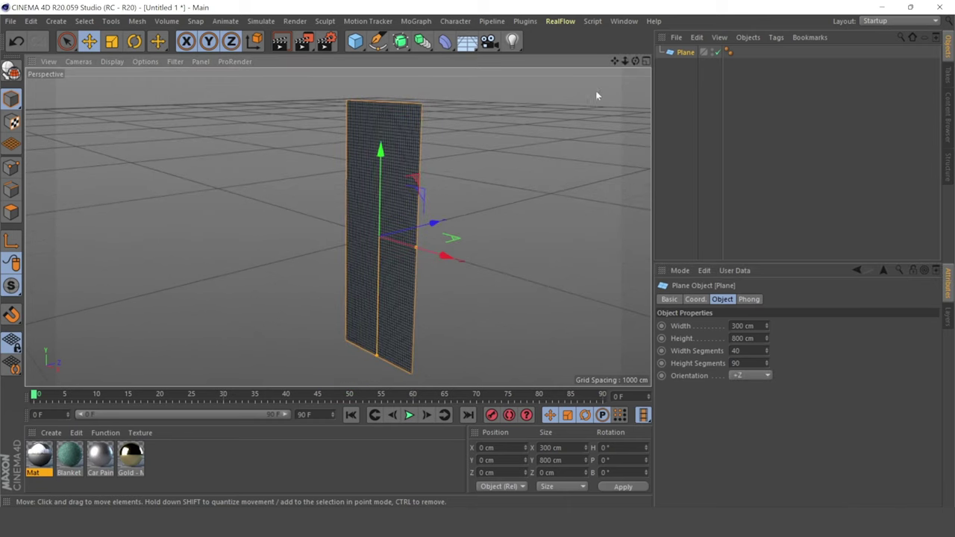
{"action": "left_click_drag", "start_coordinate": [635, 61], "coordinate": [433, 211]}
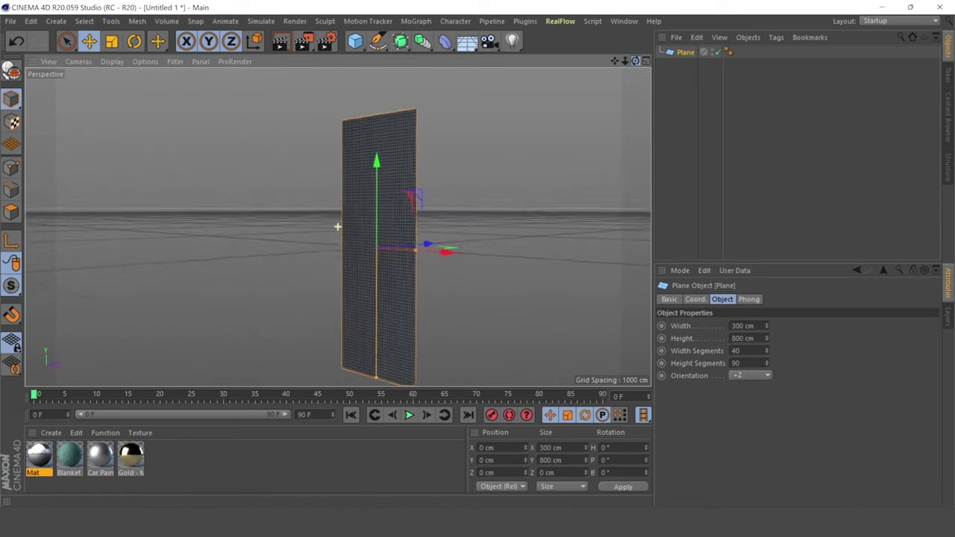
{"action": "scroll", "coordinate": [418, 220], "scroll_direction": "up", "scroll_amount": 3}
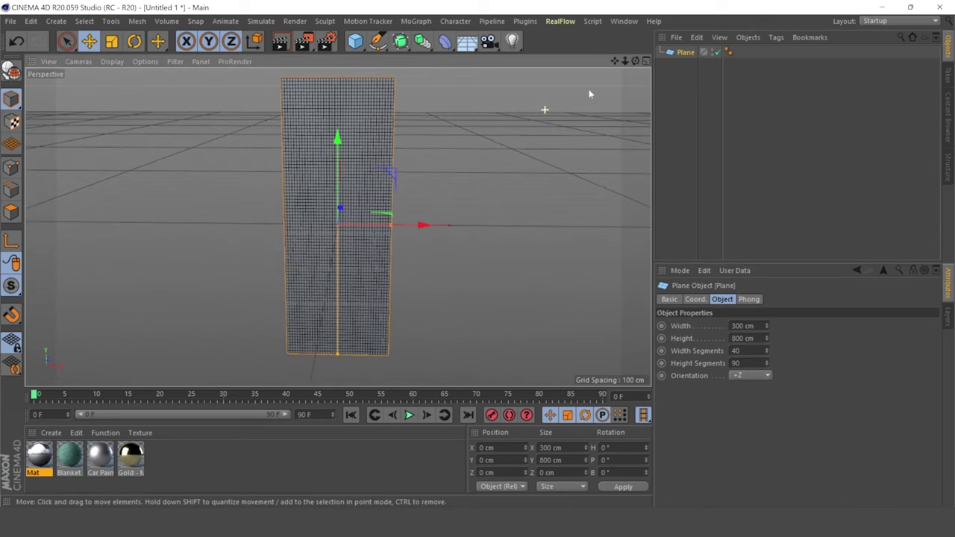
{"action": "left_click_drag", "start_coordinate": [634, 61], "coordinate": [253, 102]}
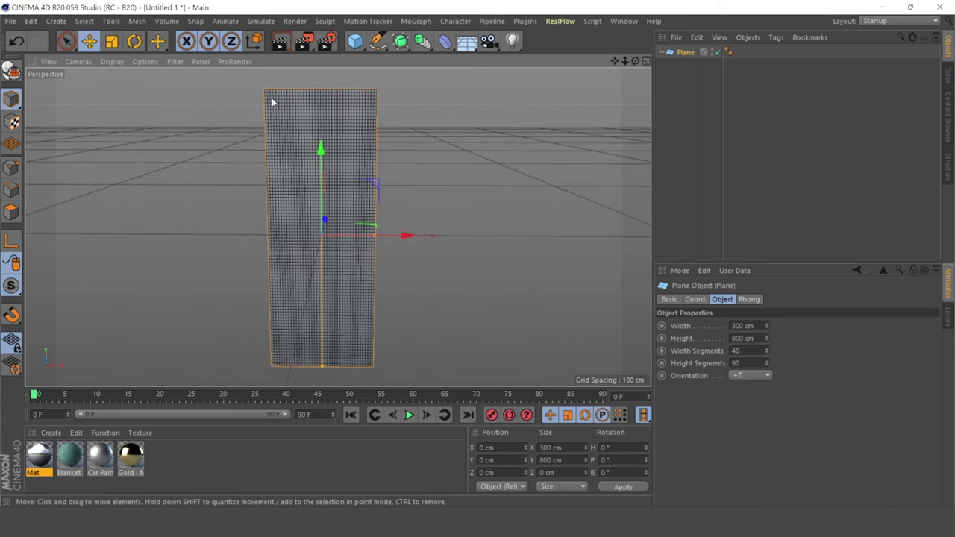
Add a Displacer deformer, nest it under Plane, and show its Shading settings
{"action": "left_click", "coordinate": [446, 44]}
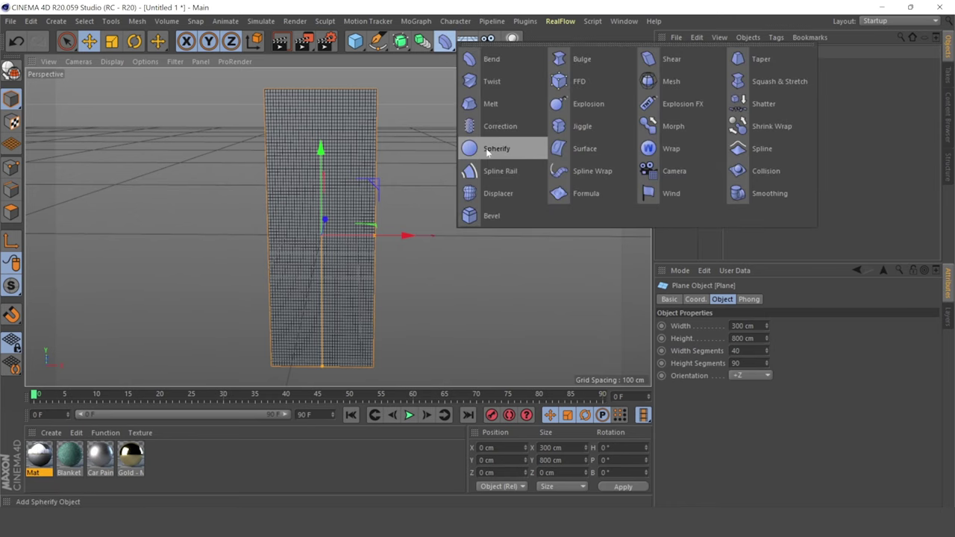
{"action": "left_click", "coordinate": [504, 200]}
{"action": "mouse_move", "coordinate": [692, 53]}
{"action": "left_mouse_down"}
{"action": "mouse_move", "coordinate": [690, 68]}
{"action": "mouse_move", "coordinate": [612, 63]}
{"action": "left_mouse_up"}
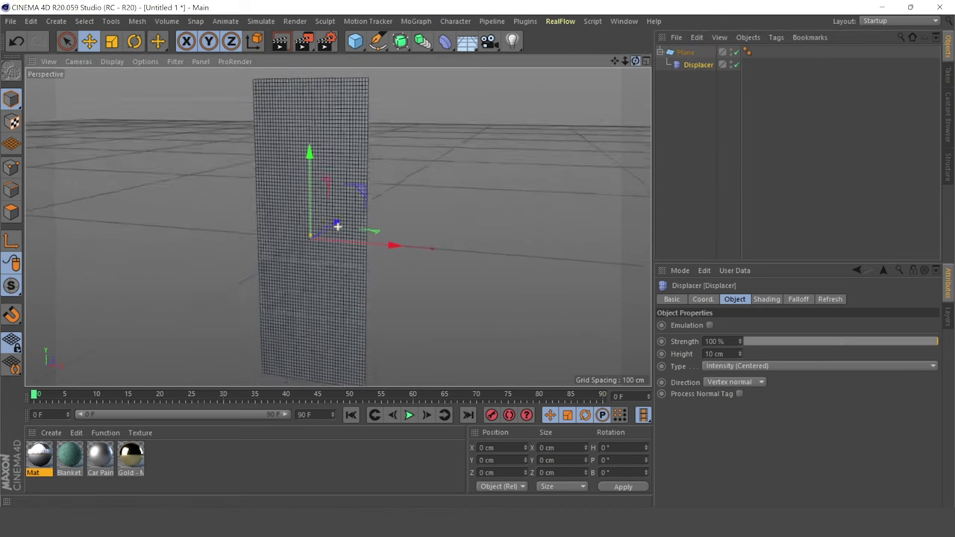
{"action": "left_click_drag", "start_coordinate": [337, 225], "coordinate": [350, 224], "text": "alt"}
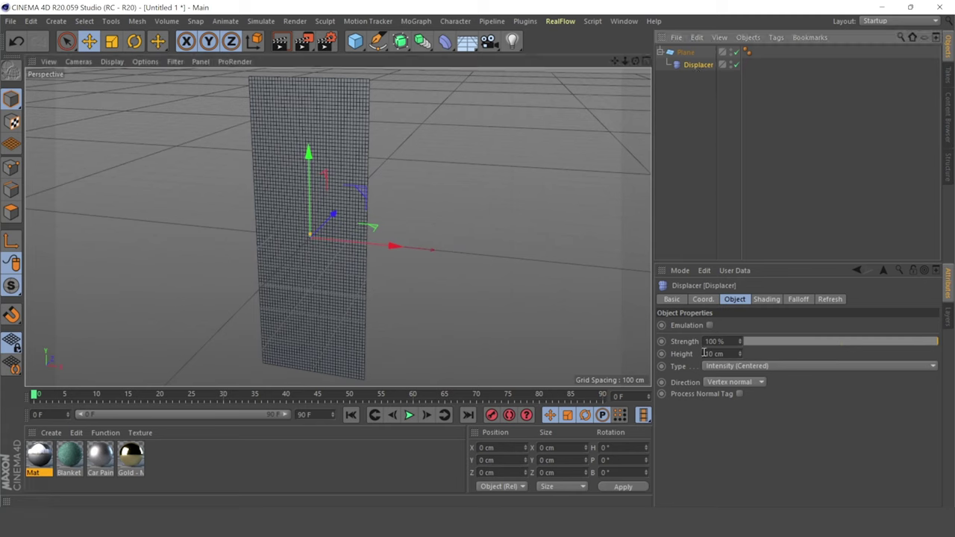
{"action": "left_click", "coordinate": [766, 300]}
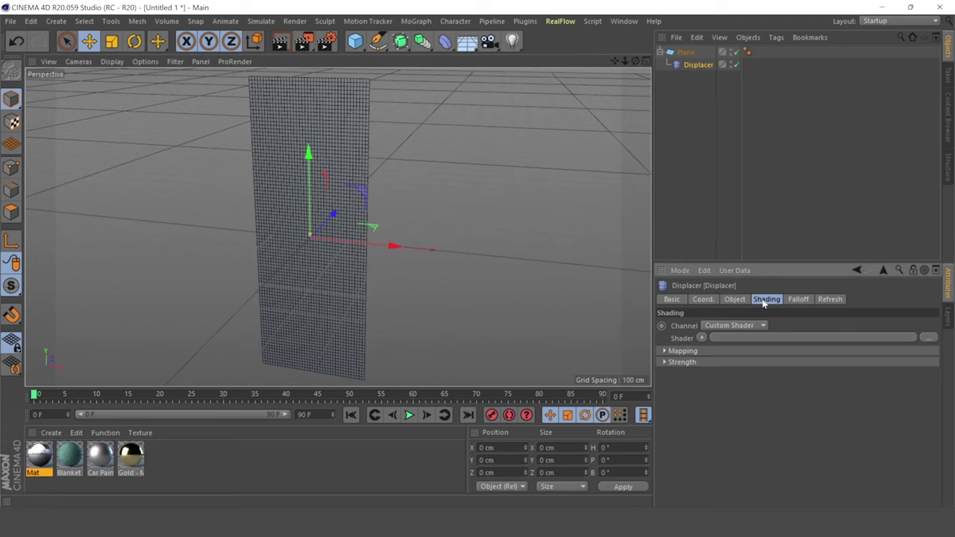
Give the Displacer a Noise shader and drag its Y relative scale down to 0%
{"action": "left_click", "coordinate": [701, 338]}
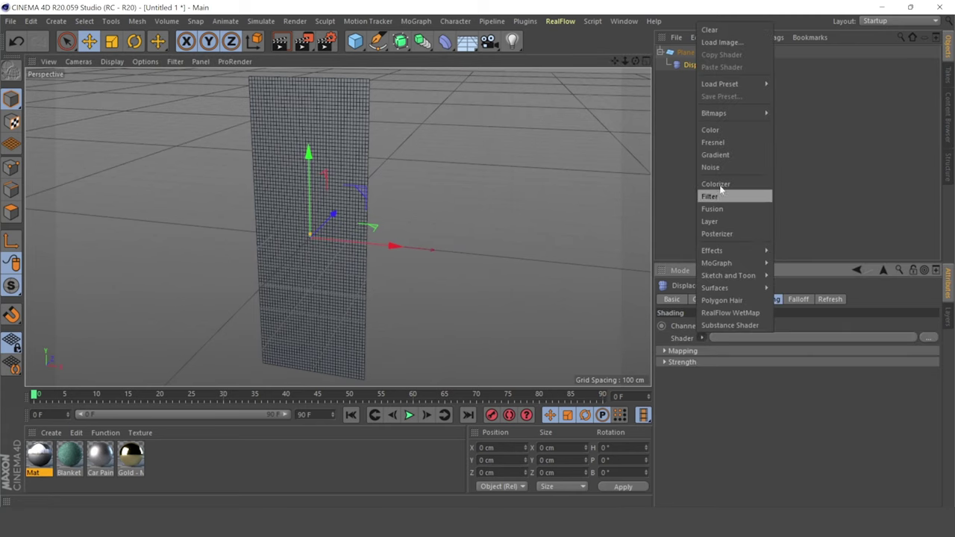
{"action": "left_click", "coordinate": [734, 167]}
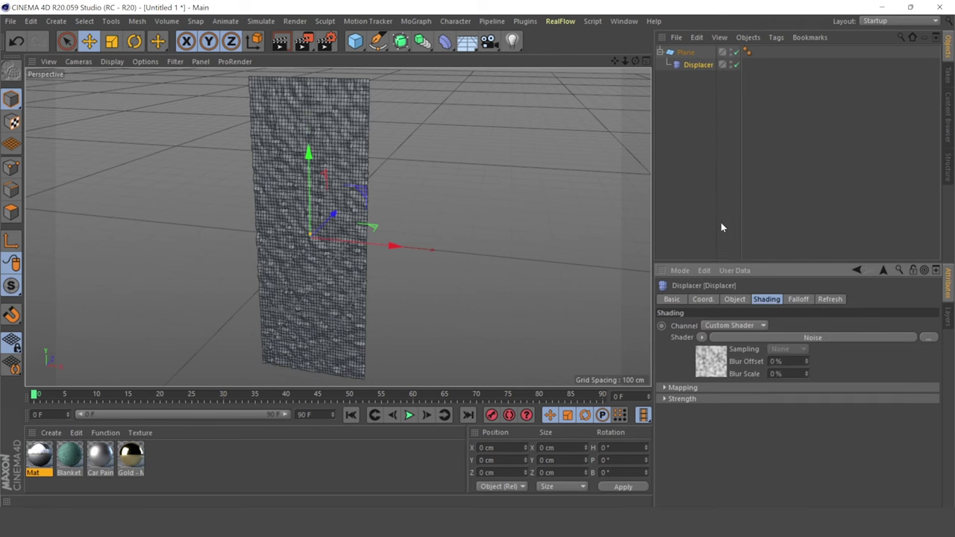
{"action": "left_click", "coordinate": [714, 360]}
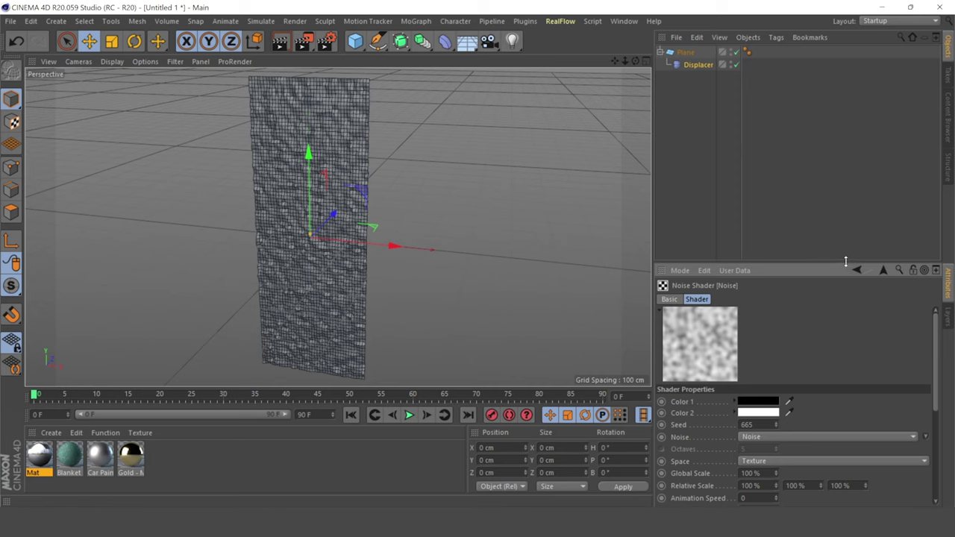
{"action": "left_click_drag", "start_coordinate": [845, 261], "coordinate": [845, 162]}
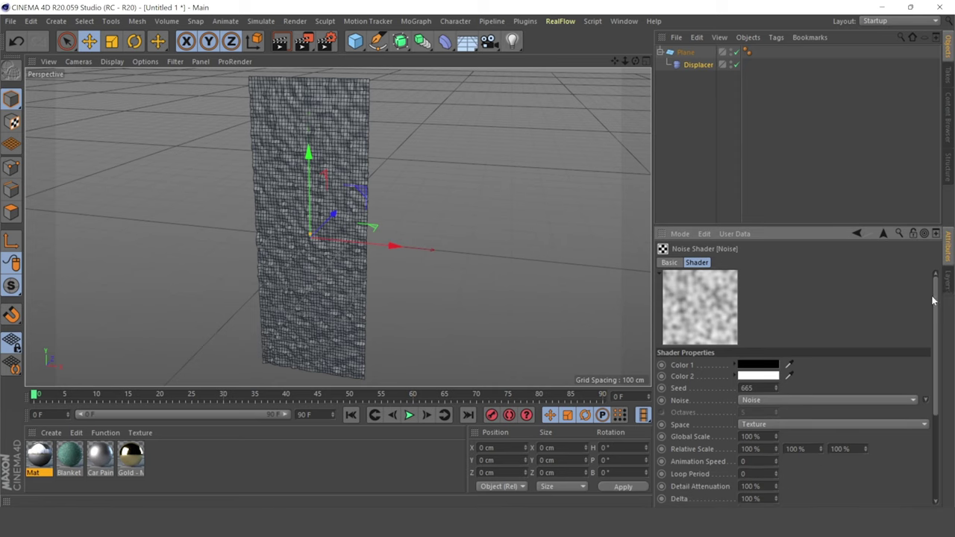
{"action": "scroll", "coordinate": [932, 300], "scroll_direction": "down", "scroll_amount": 4}
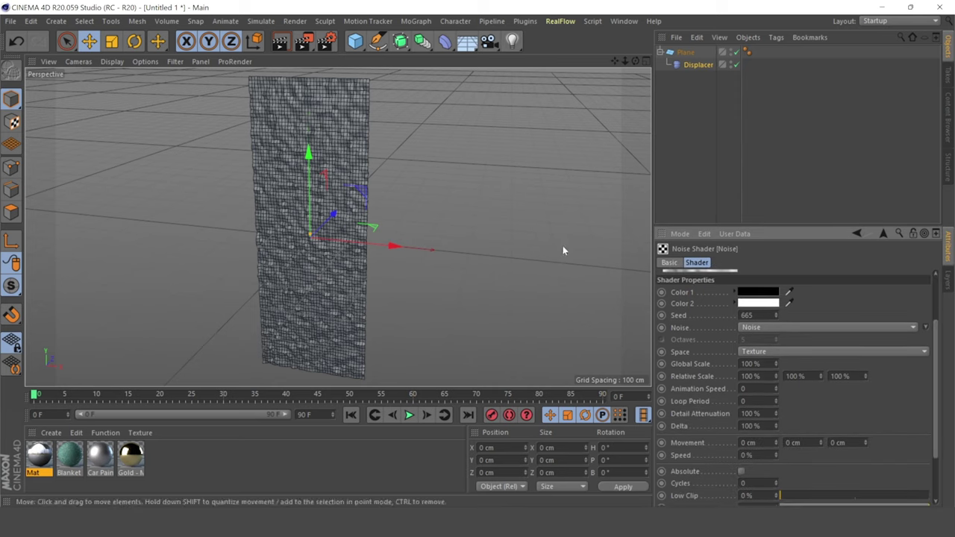
{"action": "left_click_drag", "start_coordinate": [821, 376], "coordinate": [821, 448]}
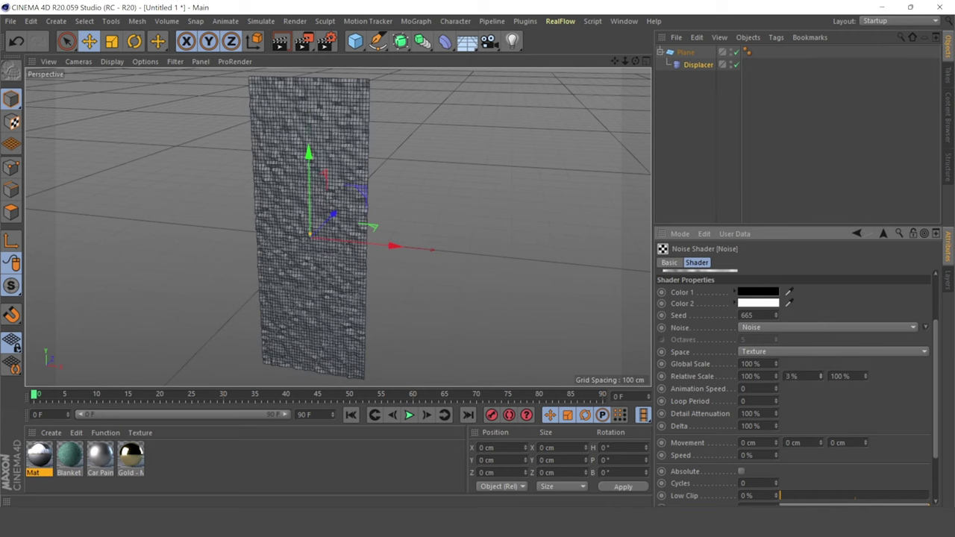
Switch the viewport to smooth shading without lines and start adjusting the noise relative scale
{"action": "left_click", "coordinate": [110, 61]}
{"action": "left_click", "coordinate": [123, 77]}
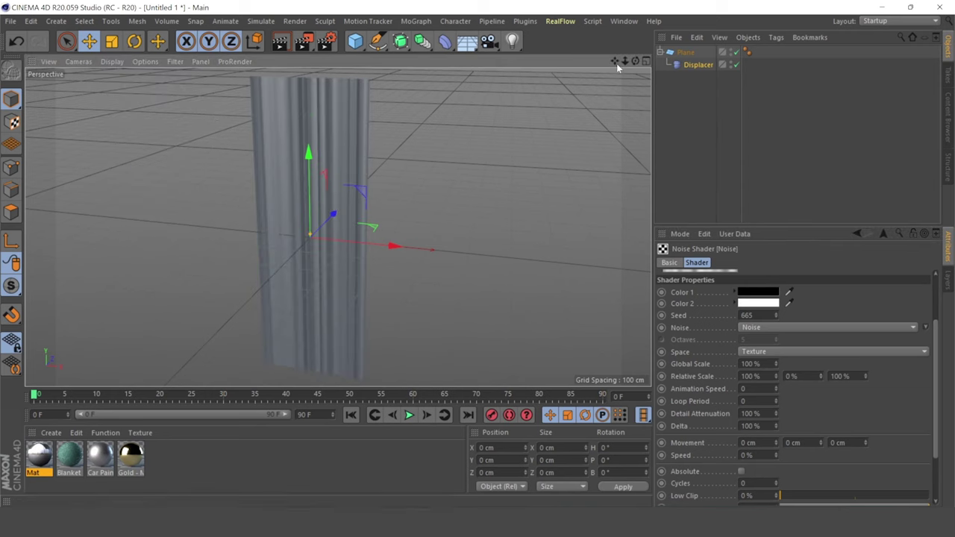
{"action": "mouse_move", "coordinate": [633, 60]}
{"action": "left_mouse_down"}
{"action": "mouse_move", "coordinate": [337, 226]}
{"action": "mouse_move", "coordinate": [632, 59]}
{"action": "left_mouse_up"}
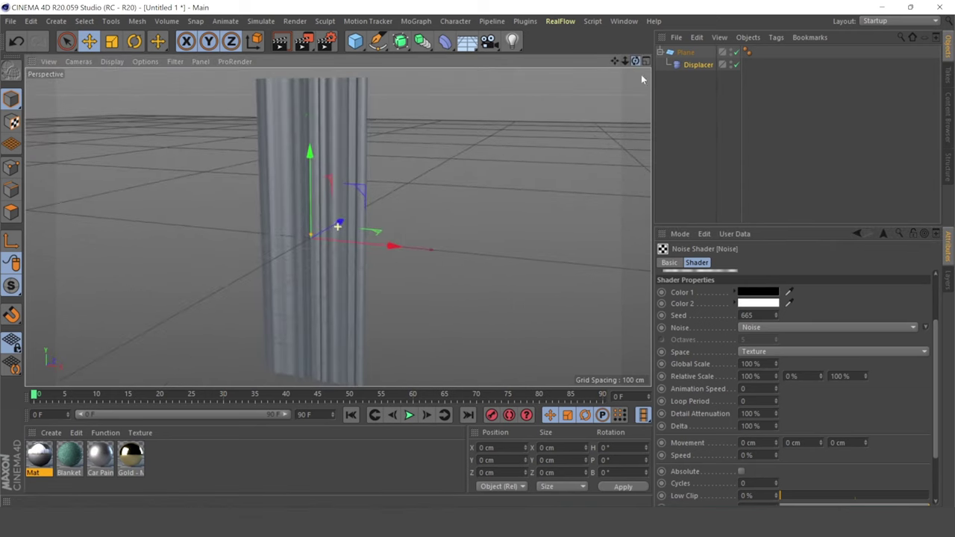
{"action": "left_click", "coordinate": [776, 378]}
{"action": "left_click_drag", "start_coordinate": [776, 378], "coordinate": [776, 376]}
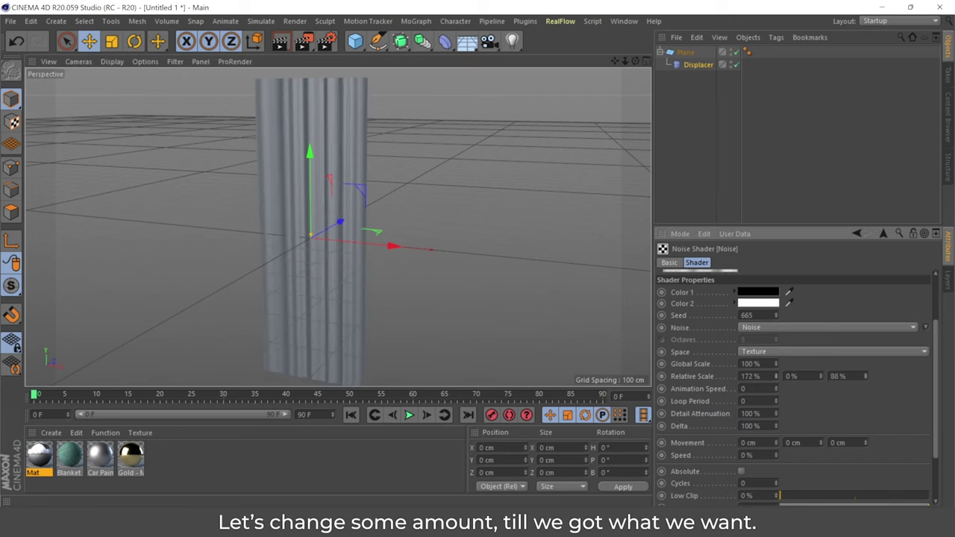
{"action": "left_click", "coordinate": [821, 373]}
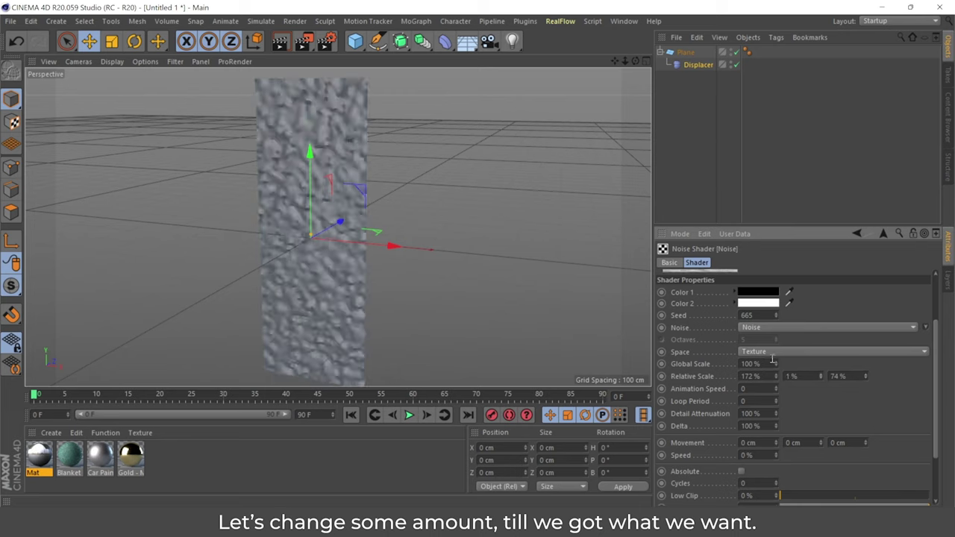
Tune the noise to 466% global scale and 34%, 0%, 70% relative scale, then zoom out
{"action": "mouse_move", "coordinate": [776, 364]}
{"action": "left_mouse_down"}
{"action": "mouse_move", "coordinate": [821, 364]}
{"action": "mouse_move", "coordinate": [775, 362]}
{"action": "left_mouse_up"}
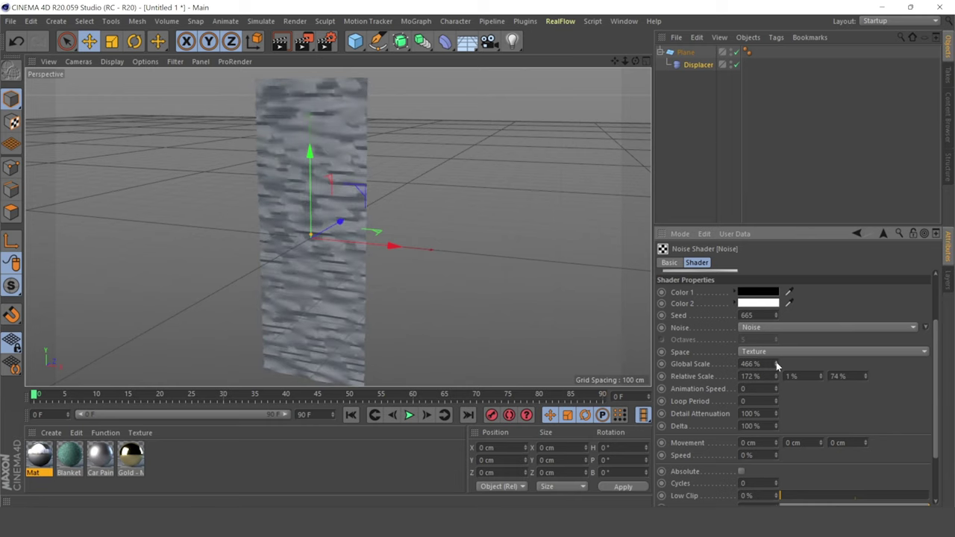
{"action": "left_click_drag", "start_coordinate": [865, 377], "coordinate": [865, 395]}
{"action": "type", "text": "70"}
{"action": "left_click_drag", "start_coordinate": [775, 379], "coordinate": [775, 418]}
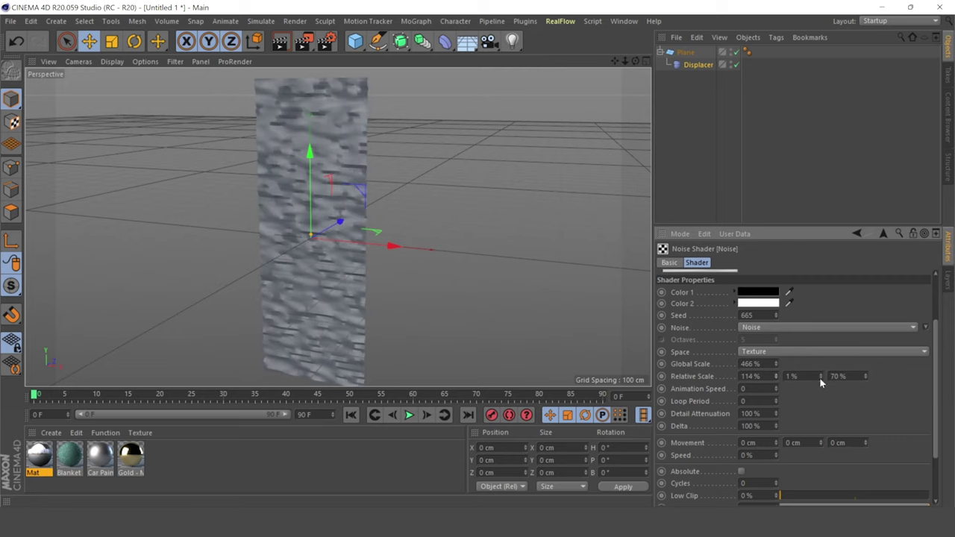
{"action": "mouse_move", "coordinate": [820, 378]}
{"action": "left_mouse_down"}
{"action": "mouse_move", "coordinate": [820, 392]}
{"action": "mouse_move", "coordinate": [774, 418]}
{"action": "left_mouse_up"}
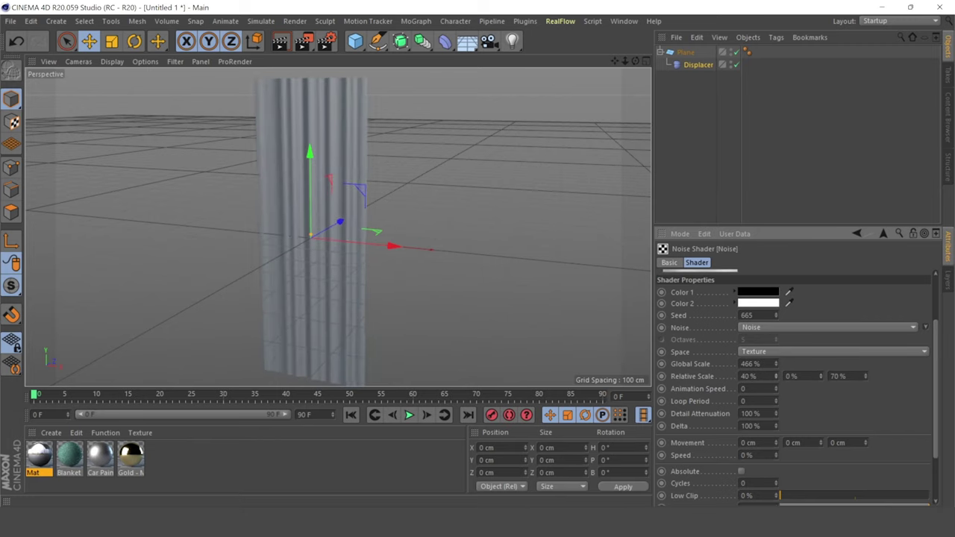
{"action": "left_click_drag", "start_coordinate": [321, 224], "coordinate": [338, 227], "text": "alt"}
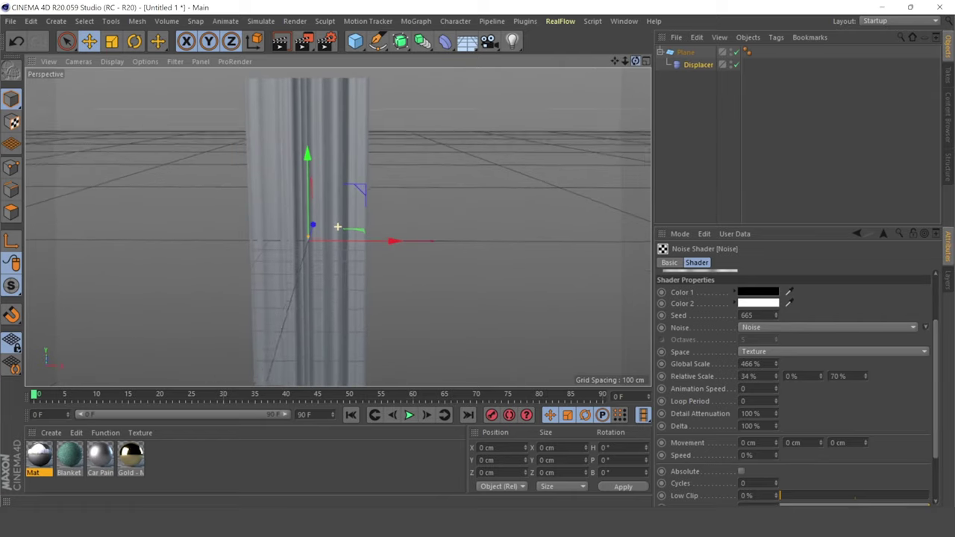
{"action": "left_click_drag", "start_coordinate": [625, 60], "coordinate": [605, 60]}
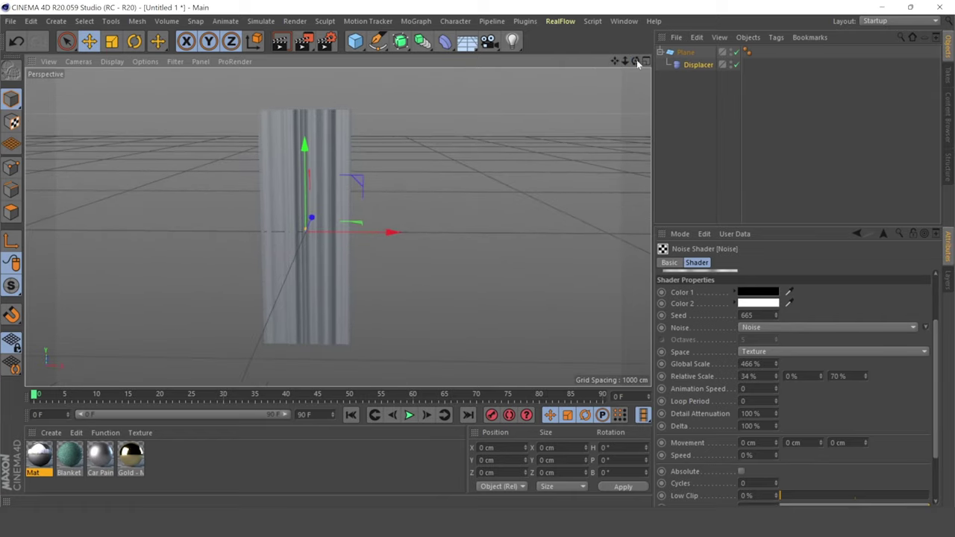
{"action": "left_click_drag", "start_coordinate": [337, 226], "coordinate": [338, 227], "text": "alt"}
Add a Connect object and move Plane with its Displacer inside it
{"action": "left_click", "coordinate": [670, 56]}
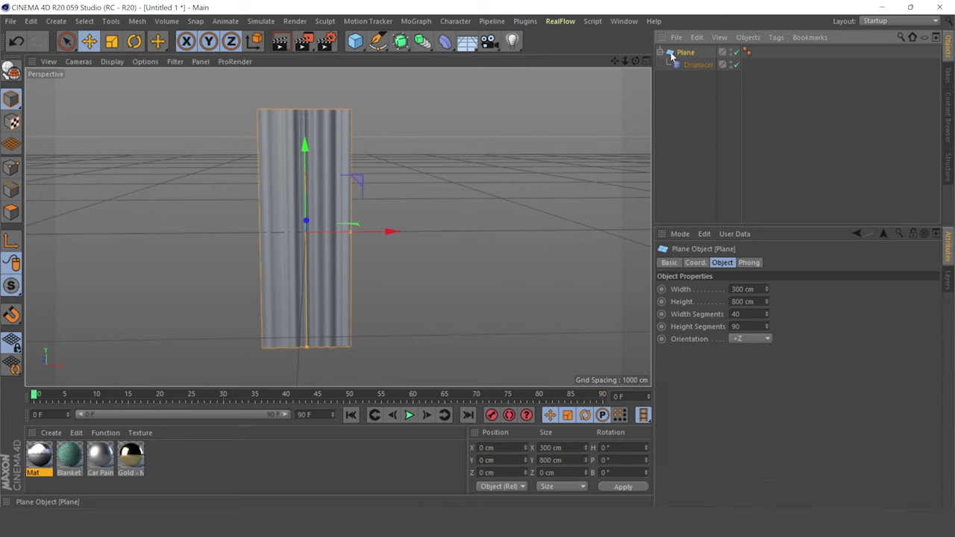
{"action": "left_click", "coordinate": [661, 53]}
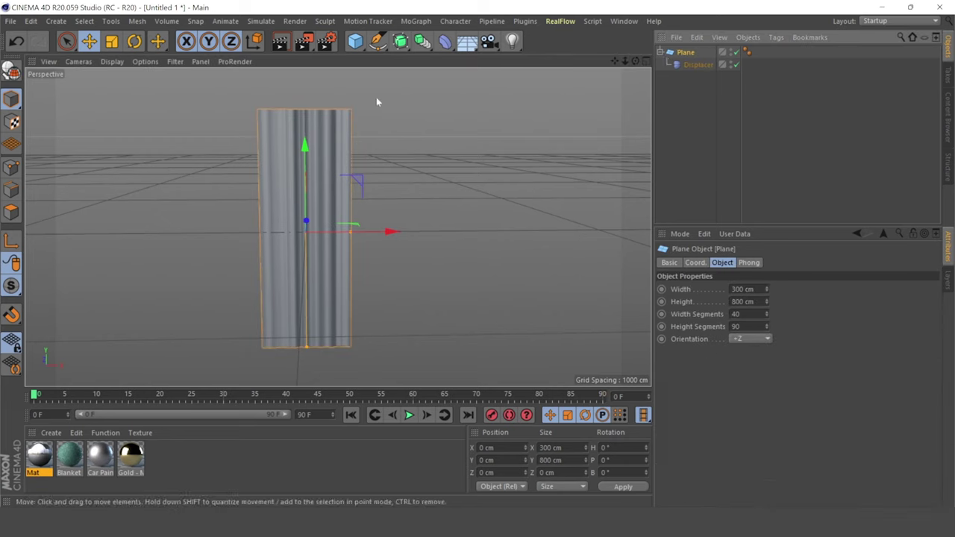
{"action": "left_click", "coordinate": [407, 47]}
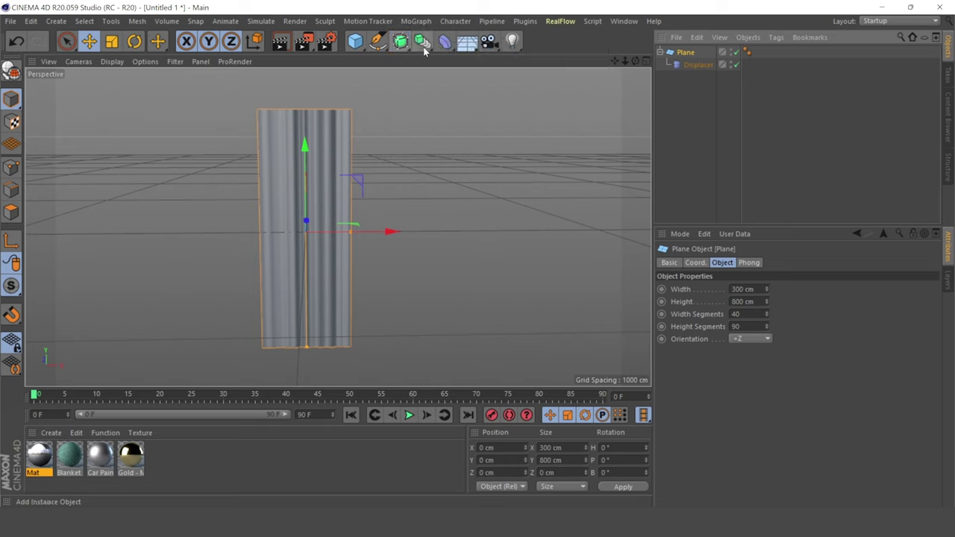
{"action": "left_click", "coordinate": [423, 41]}
{"action": "left_click", "coordinate": [548, 82]}
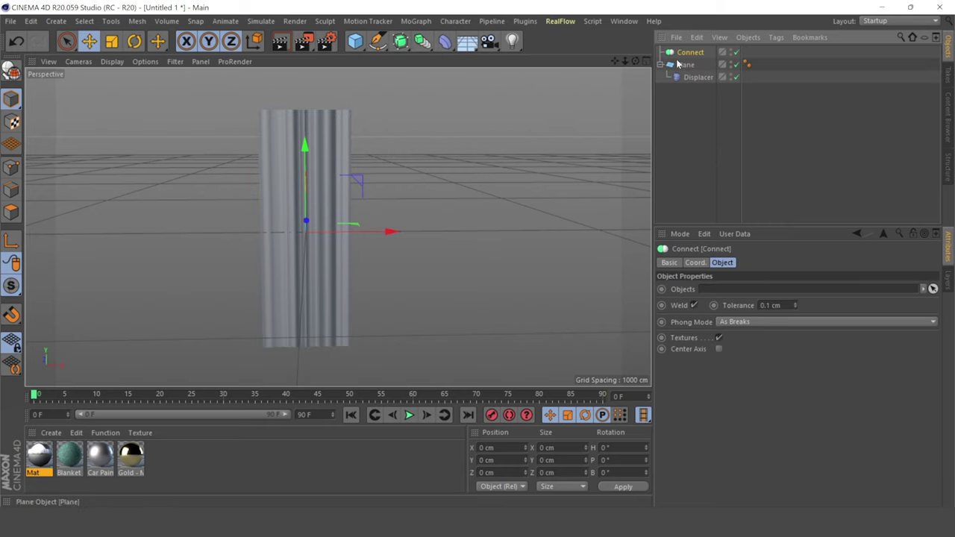
{"action": "left_click", "coordinate": [684, 65]}
{"action": "left_click_drag", "start_coordinate": [694, 56], "coordinate": [690, 57]}
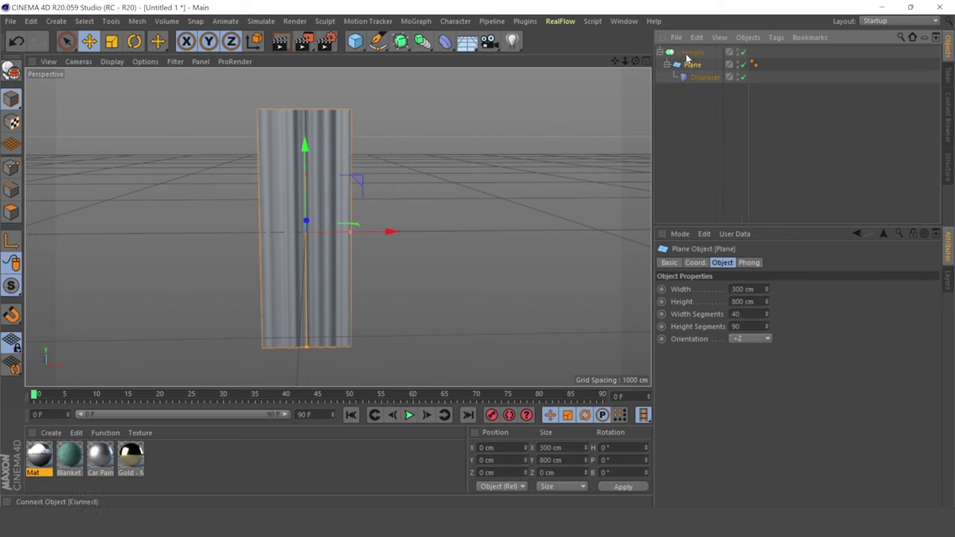
Add an FFD deformer under Connect, fit it to the plane, and raise its X grid points
{"action": "left_click", "coordinate": [449, 45]}
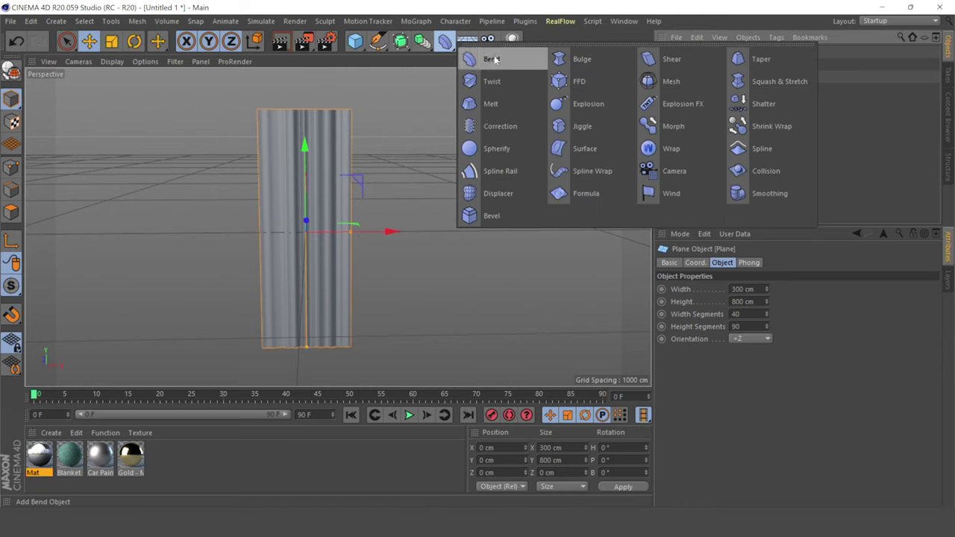
{"action": "left_click", "coordinate": [565, 82]}
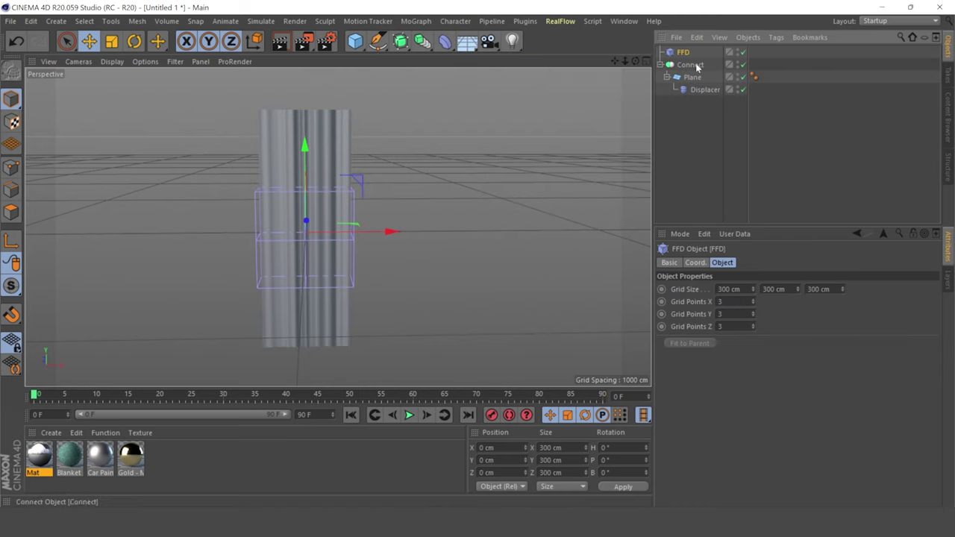
{"action": "mouse_move", "coordinate": [686, 56]}
{"action": "left_mouse_down"}
{"action": "mouse_move", "coordinate": [690, 90]}
{"action": "mouse_move", "coordinate": [676, 105]}
{"action": "mouse_move", "coordinate": [678, 83]}
{"action": "left_mouse_up"}
{"action": "left_click", "coordinate": [666, 65]}
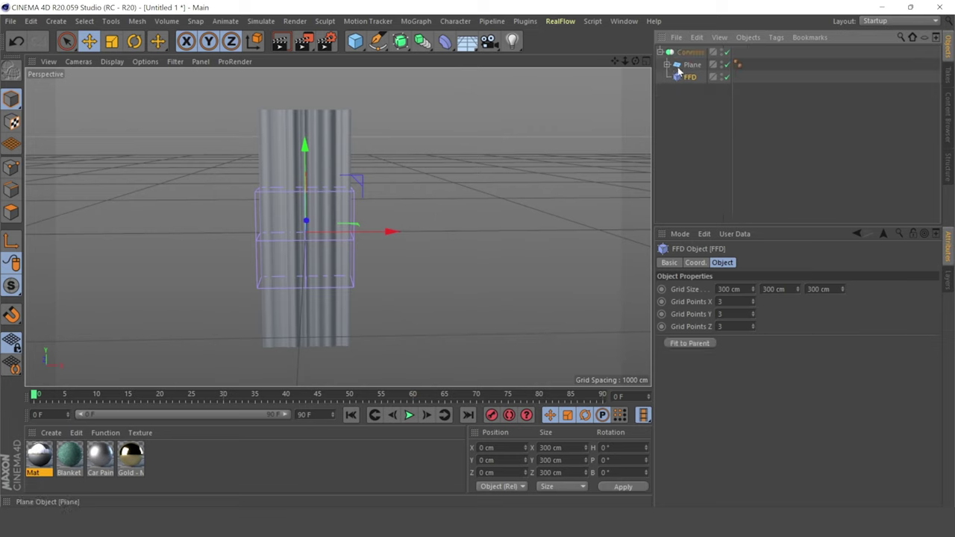
{"action": "left_click", "coordinate": [685, 344]}
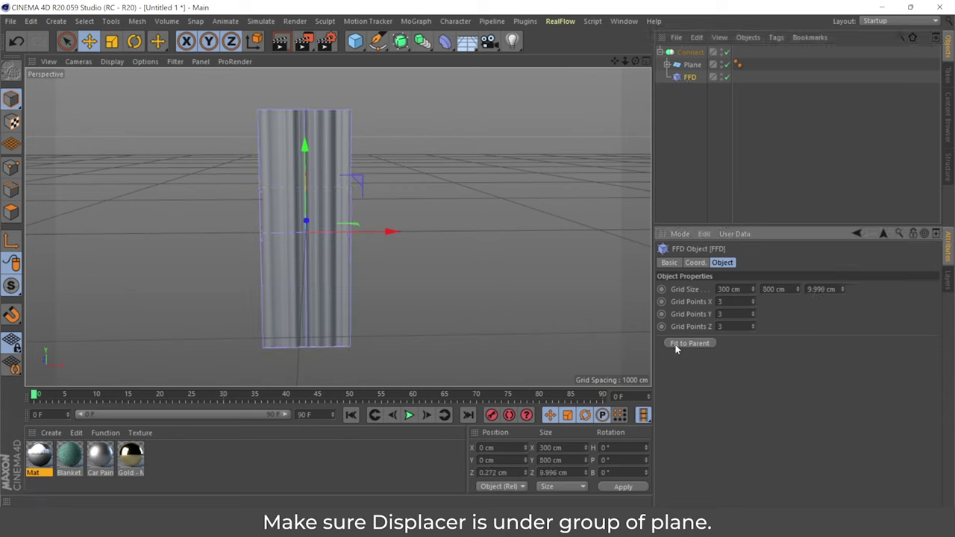
{"action": "left_click", "coordinate": [752, 299]}
{"action": "left_click", "coordinate": [752, 300]}
Enable Points mode with Rectangle Selection and set the FFD grid to 6 × 9 points
{"action": "left_click_drag", "start_coordinate": [634, 63], "coordinate": [634, 67]}
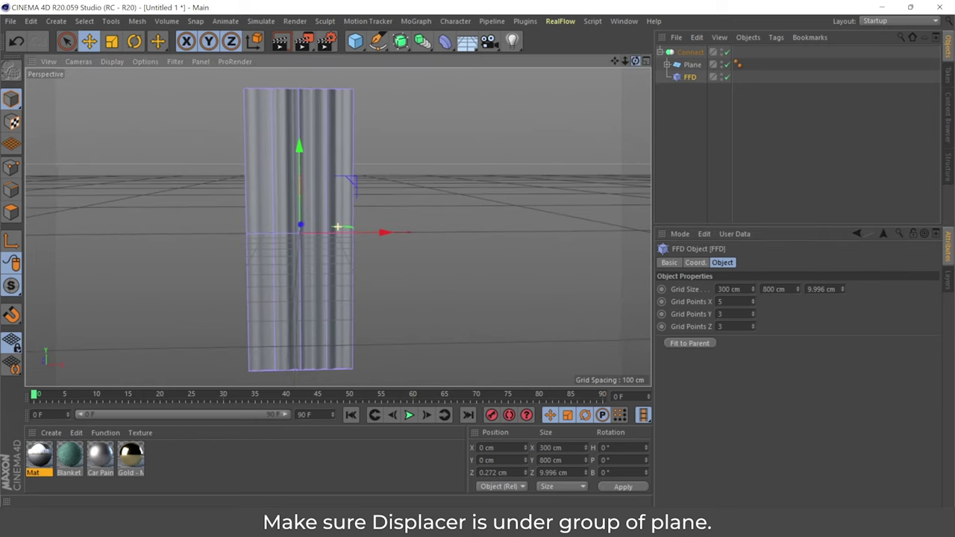
{"action": "left_click", "coordinate": [752, 312]}
{"action": "left_click", "coordinate": [752, 312]}
{"action": "left_click", "coordinate": [752, 312]}
{"action": "left_click", "coordinate": [752, 312]}
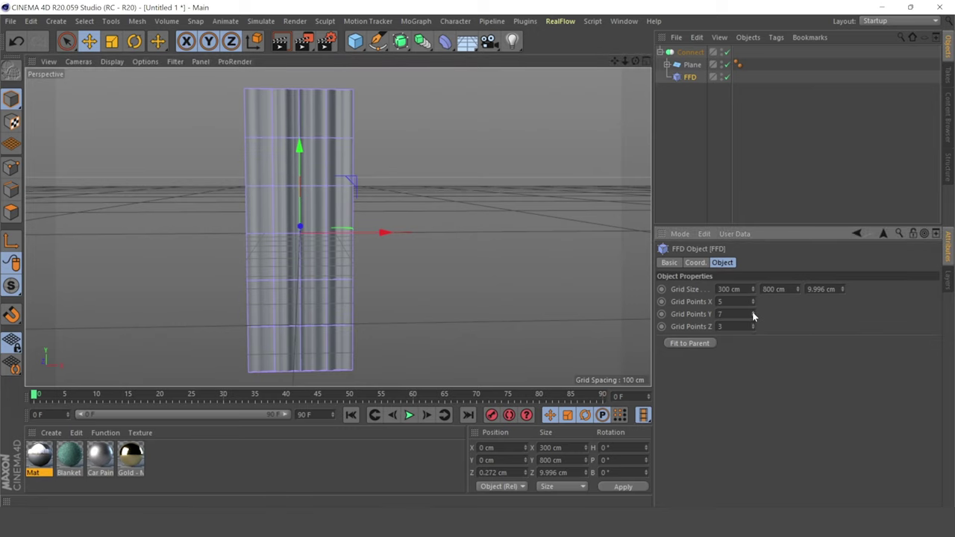
{"action": "mouse_move", "coordinate": [634, 61]}
{"action": "left_mouse_down"}
{"action": "mouse_move", "coordinate": [337, 226]}
{"action": "mouse_move", "coordinate": [567, 88]}
{"action": "left_mouse_up"}
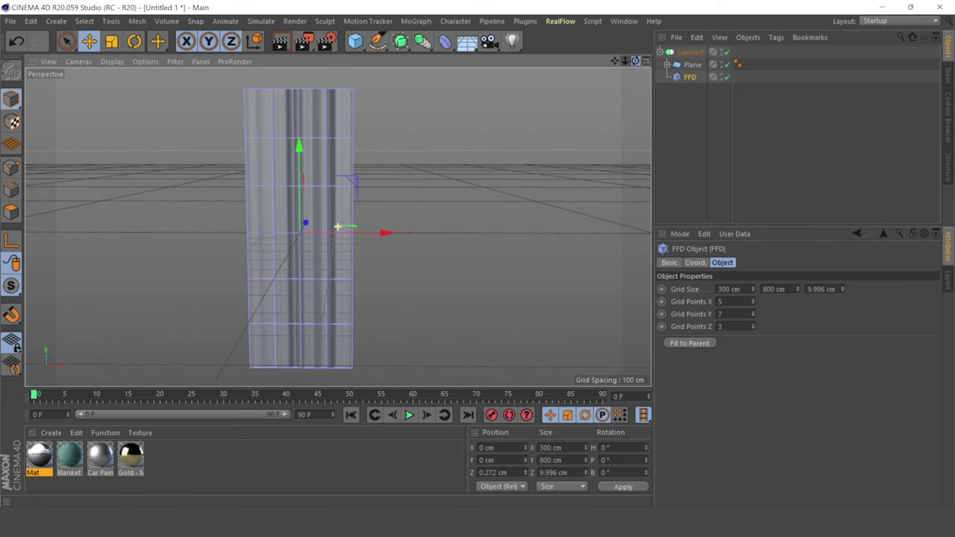
{"action": "left_click", "coordinate": [12, 167]}
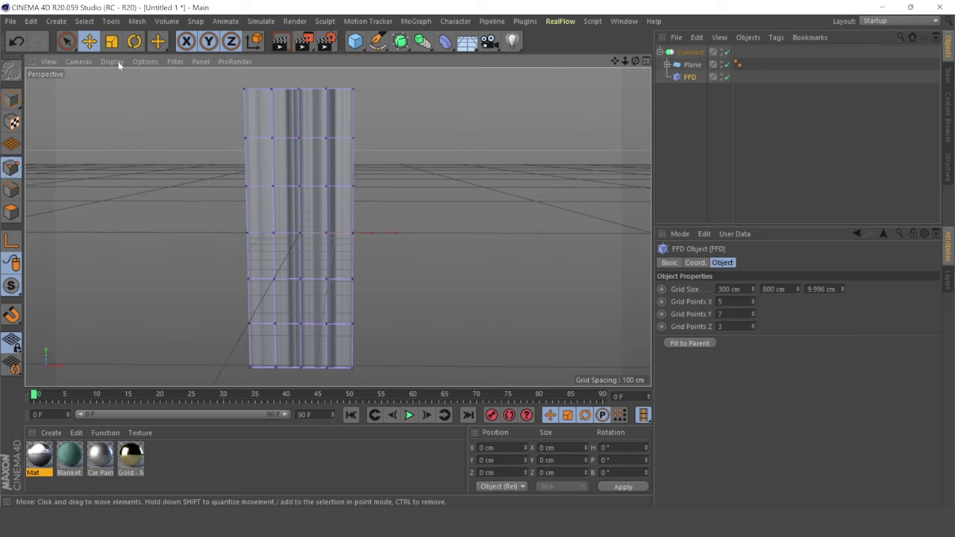
{"action": "left_click_drag", "start_coordinate": [65, 41], "coordinate": [130, 79]}
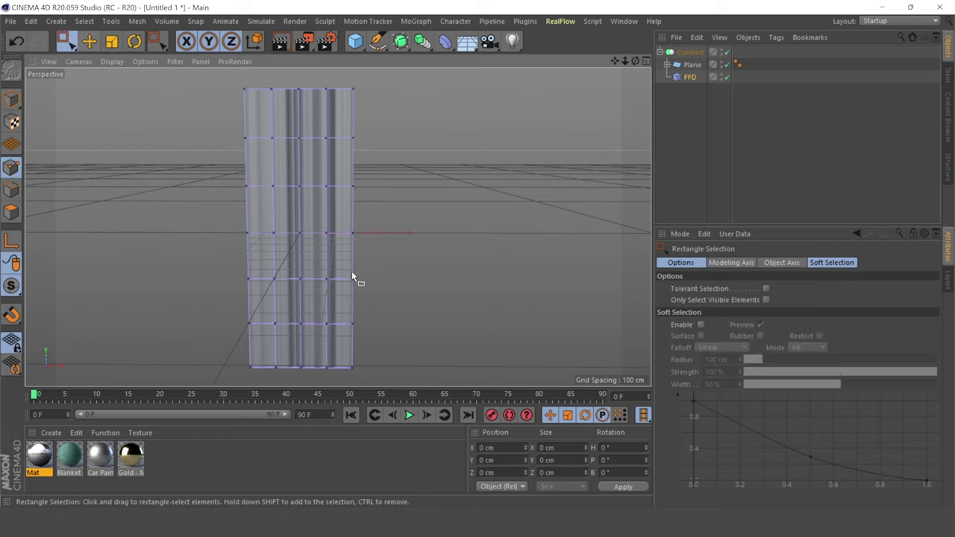
{"action": "left_click", "coordinate": [689, 78]}
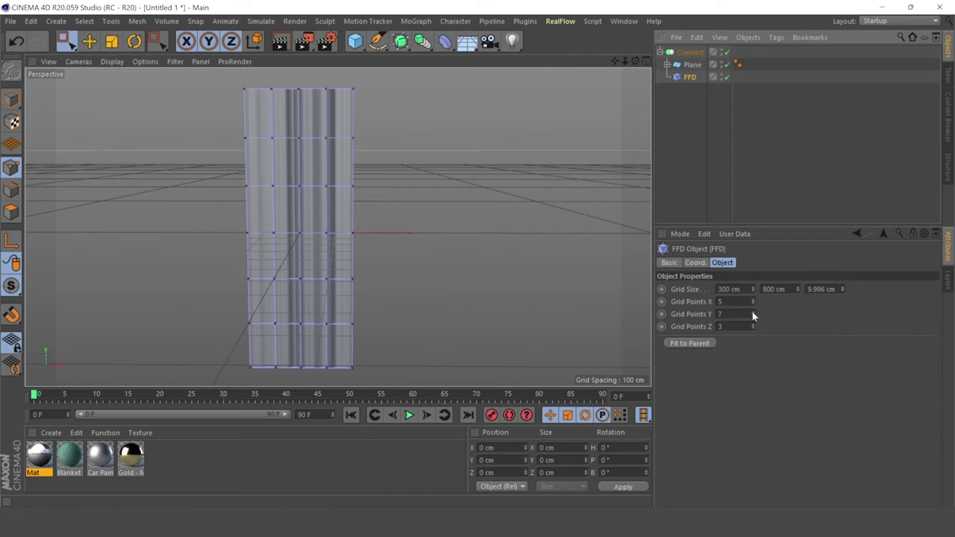
{"action": "left_click", "coordinate": [752, 312]}
{"action": "left_click", "coordinate": [752, 312]}
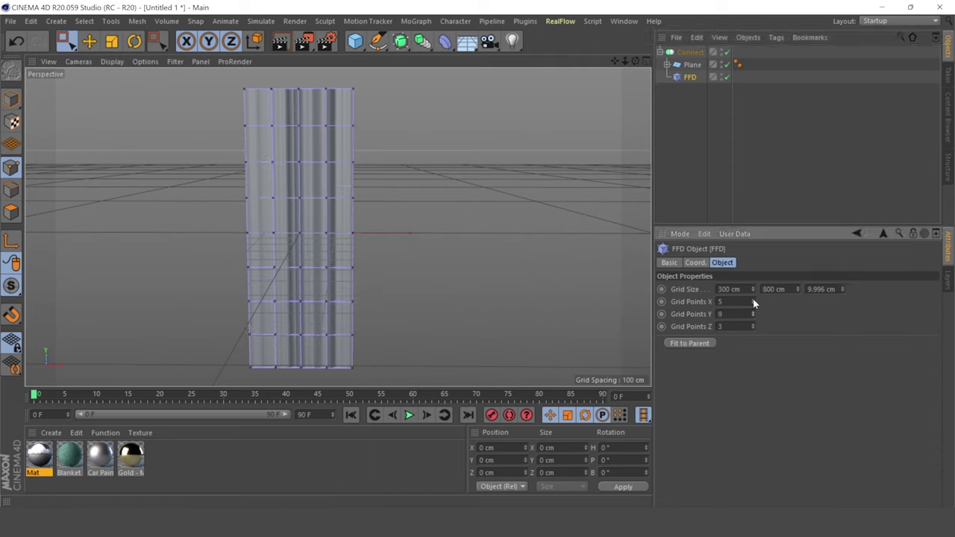
{"action": "left_click", "coordinate": [752, 300]}
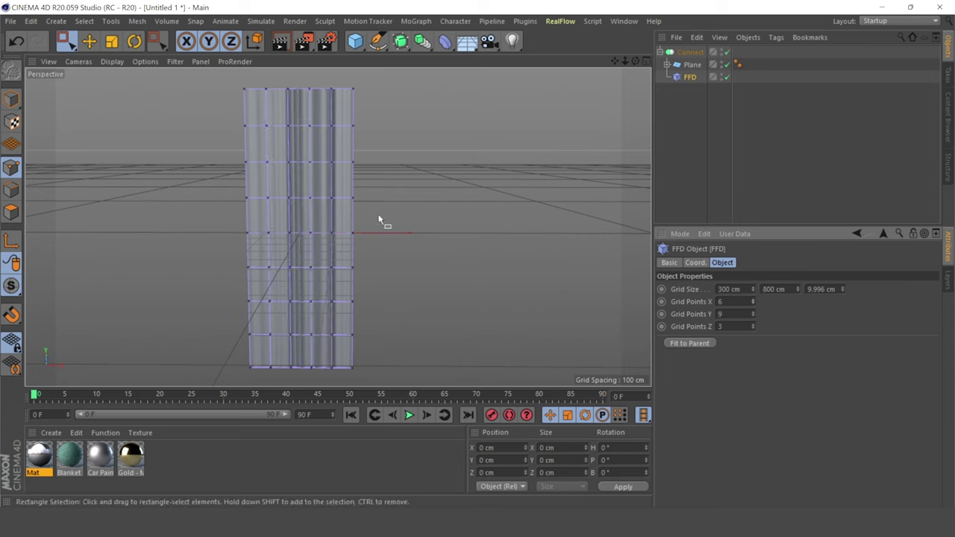
Select a middle row of FFD lattice points and drag it left along X
{"action": "mouse_move", "coordinate": [375, 254]}
{"action": "left_mouse_down"}
{"action": "mouse_move", "coordinate": [317, 286]}
{"action": "mouse_move", "coordinate": [265, 289]}
{"action": "left_mouse_up"}
{"action": "left_click_drag", "start_coordinate": [381, 263], "coordinate": [263, 282]}
{"action": "left_click_drag", "start_coordinate": [390, 267], "coordinate": [297, 273]}
{"action": "left_click_drag", "start_coordinate": [386, 270], "coordinate": [323, 261]}
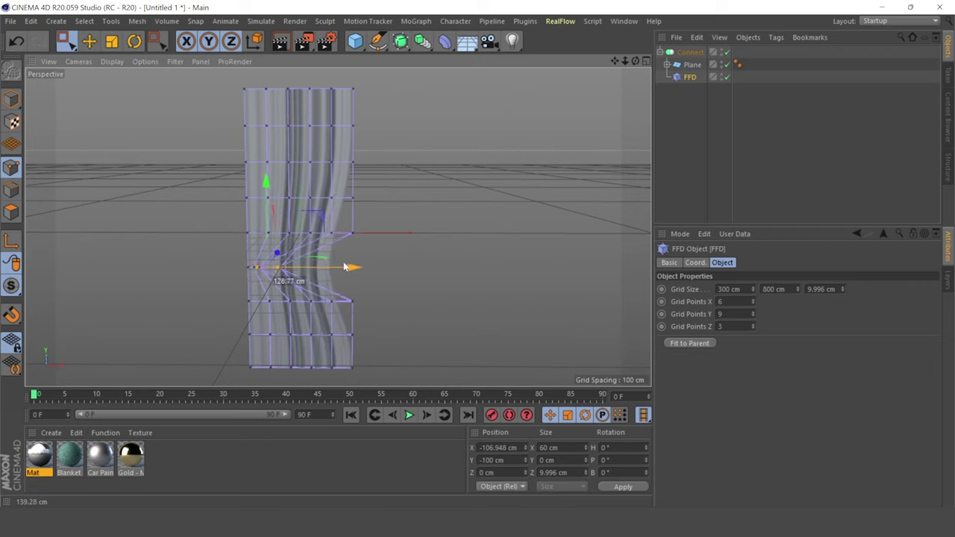
{"action": "left_click_drag", "start_coordinate": [323, 262], "coordinate": [314, 263]}
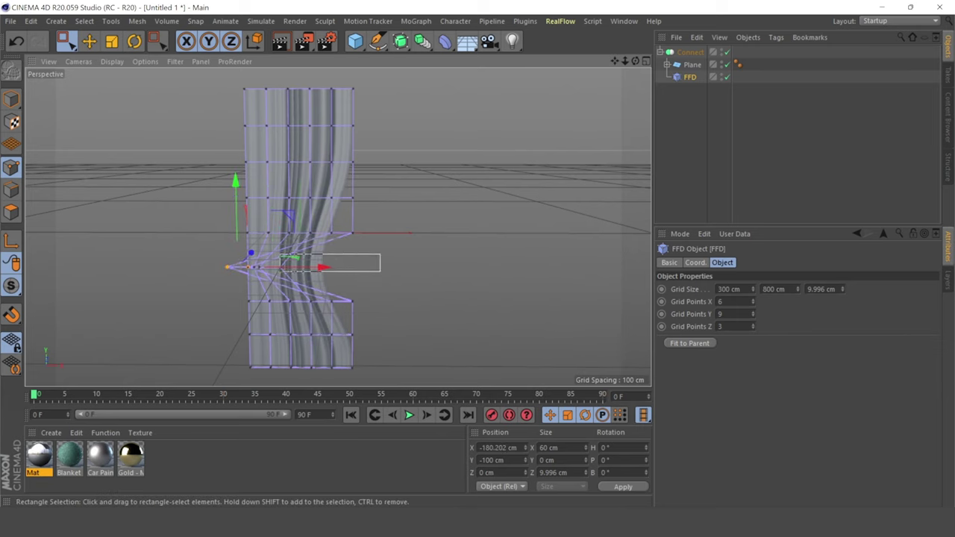
{"action": "left_click_drag", "start_coordinate": [380, 272], "coordinate": [352, 266]}
{"action": "left_click_drag", "start_coordinate": [421, 254], "coordinate": [236, 284]}
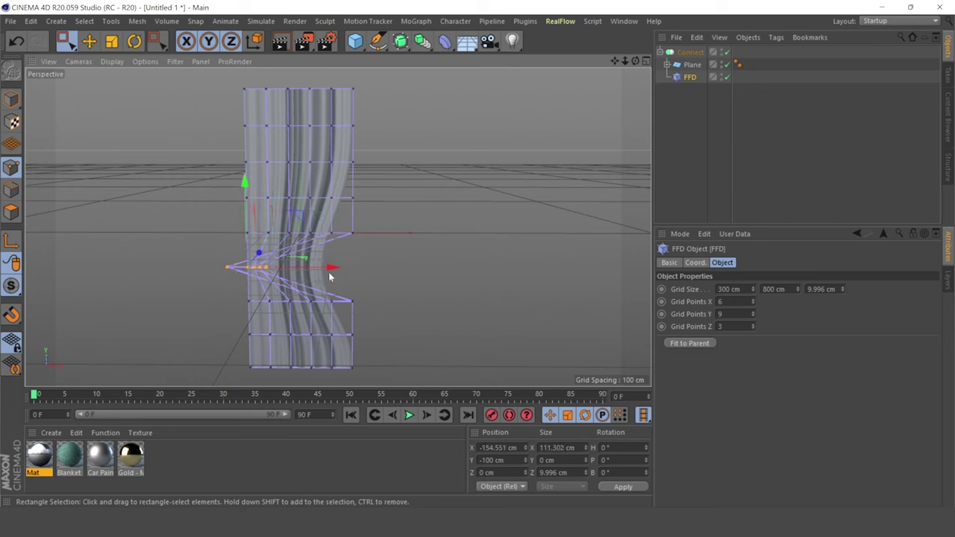
{"action": "left_click_drag", "start_coordinate": [331, 267], "coordinate": [333, 263]}
{"action": "left_click_drag", "start_coordinate": [248, 272], "coordinate": [249, 276]}
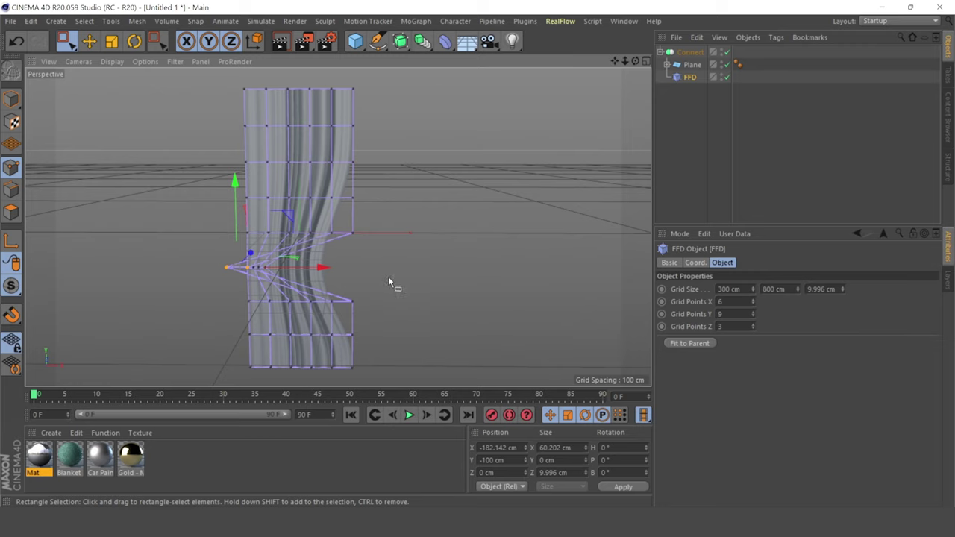
Pull further middle, right-side and lower lattice rows left to gather the curtain
{"action": "left_click_drag", "start_coordinate": [341, 314], "coordinate": [264, 323]}
{"action": "mouse_move", "coordinate": [394, 300]}
{"action": "left_mouse_down"}
{"action": "mouse_move", "coordinate": [277, 311]}
{"action": "mouse_move", "coordinate": [364, 301]}
{"action": "left_mouse_up"}
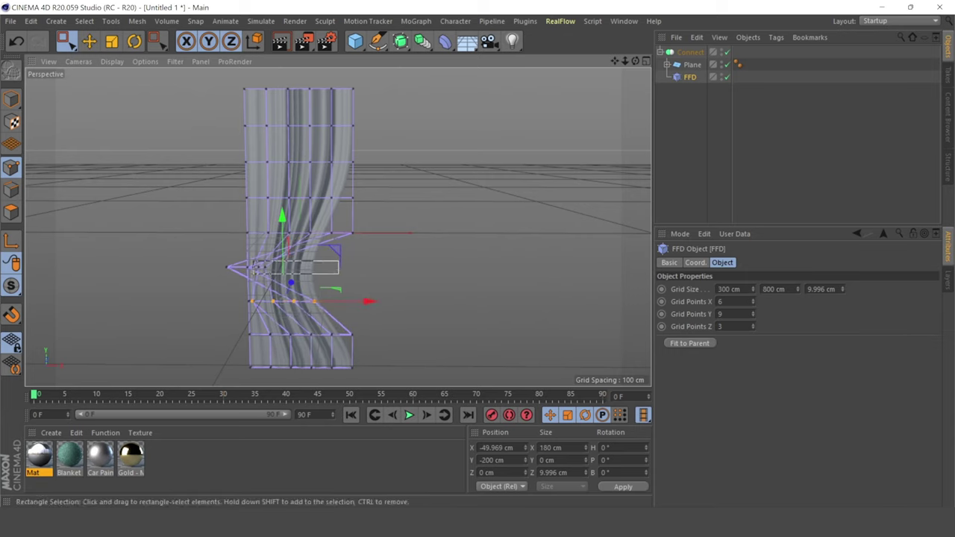
{"action": "left_click_drag", "start_coordinate": [253, 273], "coordinate": [252, 273]}
{"action": "left_click_drag", "start_coordinate": [341, 267], "coordinate": [288, 273]}
{"action": "left_click_drag", "start_coordinate": [332, 237], "coordinate": [332, 246]}
{"action": "left_click_drag", "start_coordinate": [390, 231], "coordinate": [344, 226]}
{"action": "left_click_drag", "start_coordinate": [363, 270], "coordinate": [323, 307]}
{"action": "left_click_drag", "start_coordinate": [405, 299], "coordinate": [339, 301]}
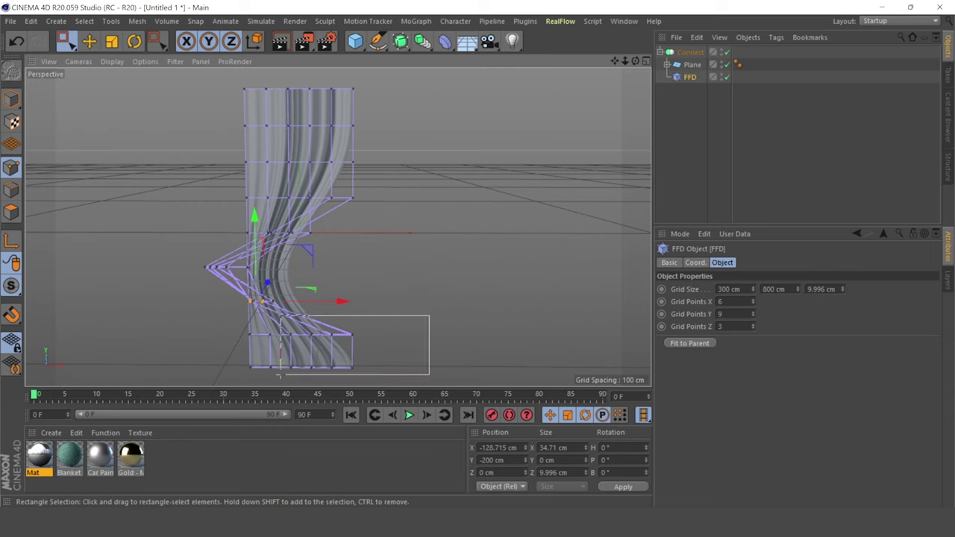
Shift the bottom and middle FFD point rows further left
{"action": "left_click_drag", "start_coordinate": [345, 363], "coordinate": [277, 365]}
{"action": "left_click_drag", "start_coordinate": [423, 348], "coordinate": [386, 353]}
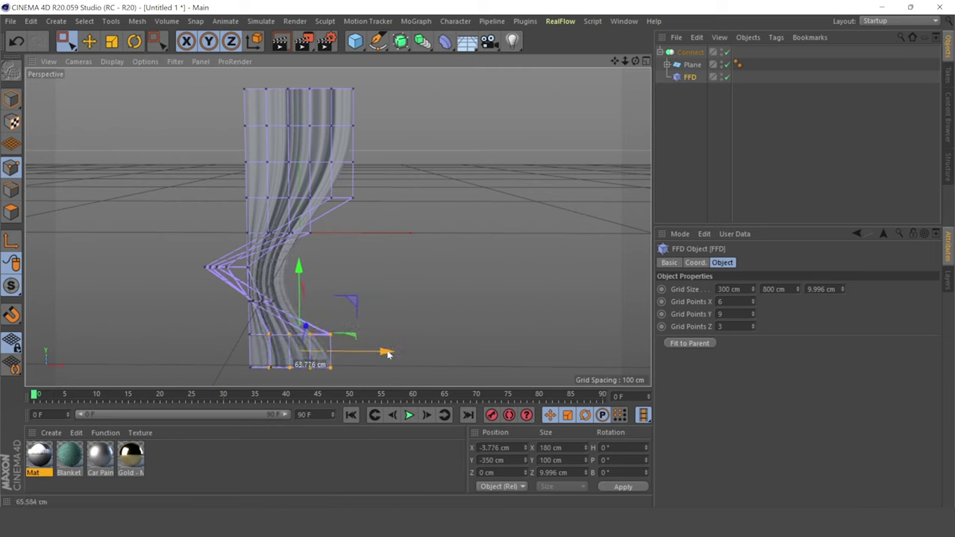
{"action": "left_click_drag", "start_coordinate": [417, 316], "coordinate": [264, 388]}
{"action": "left_click_drag", "start_coordinate": [375, 353], "coordinate": [357, 355]}
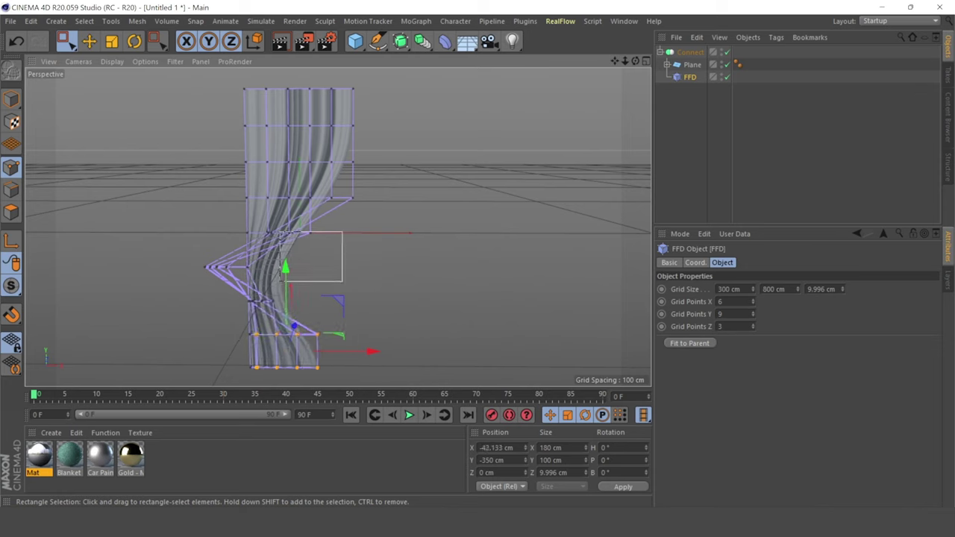
{"action": "left_click_drag", "start_coordinate": [280, 234], "coordinate": [280, 233]}
{"action": "left_click_drag", "start_coordinate": [379, 236], "coordinate": [332, 232]}
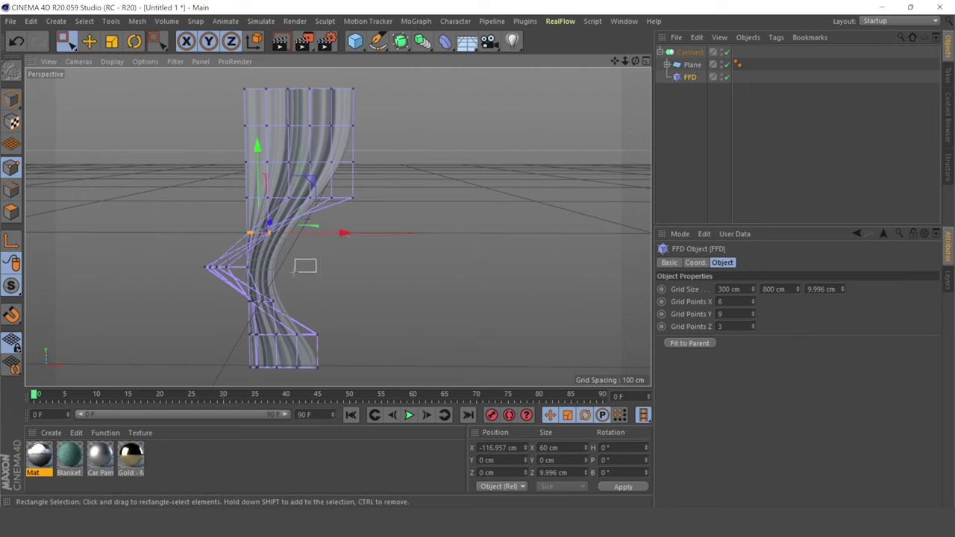
{"action": "mouse_move", "coordinate": [316, 276]}
{"action": "left_mouse_down"}
{"action": "mouse_move", "coordinate": [289, 274]}
{"action": "mouse_move", "coordinate": [322, 267]}
{"action": "left_mouse_up"}
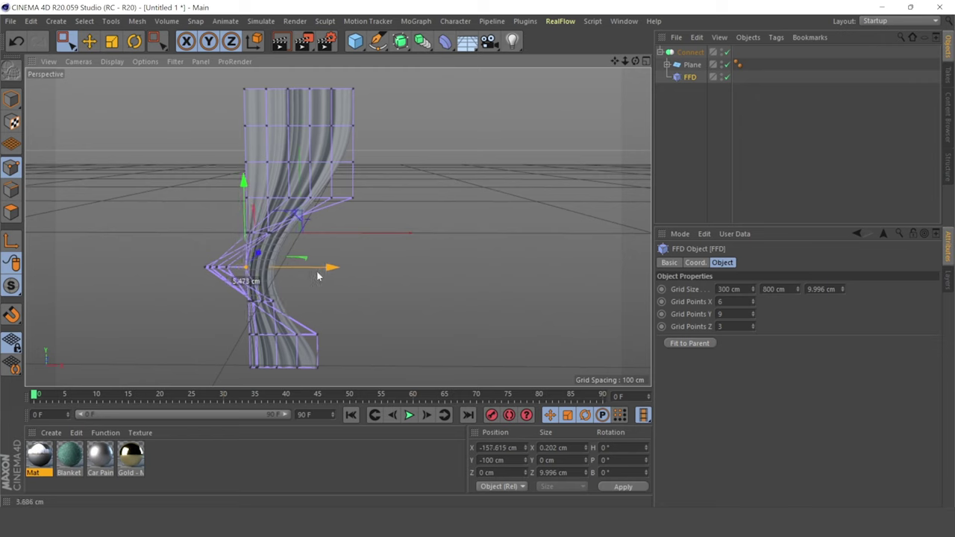
Reposition the mid-height and lower cage rows vertically to pinch the curtain and flare its hem
{"action": "left_click_drag", "start_coordinate": [168, 275], "coordinate": [168, 275]}
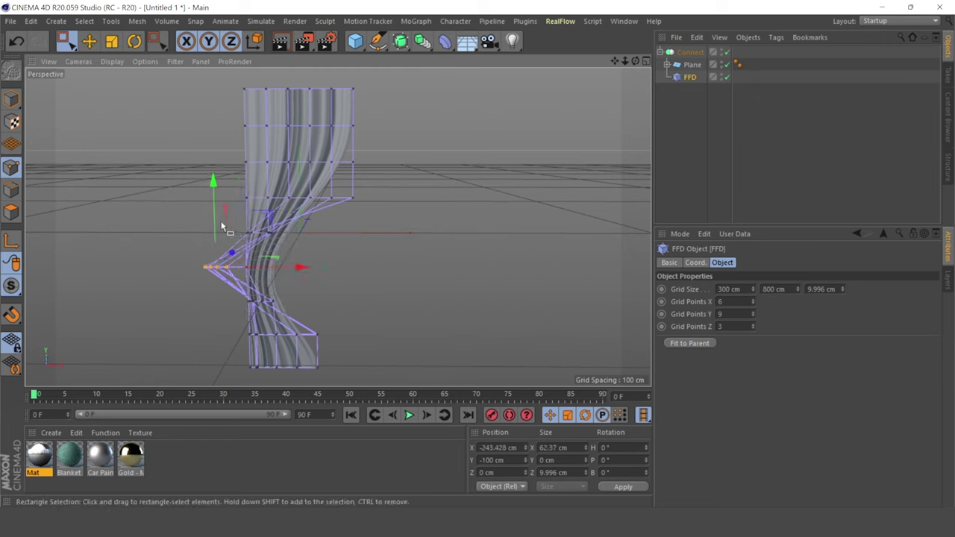
{"action": "left_click_drag", "start_coordinate": [166, 219], "coordinate": [330, 236]}
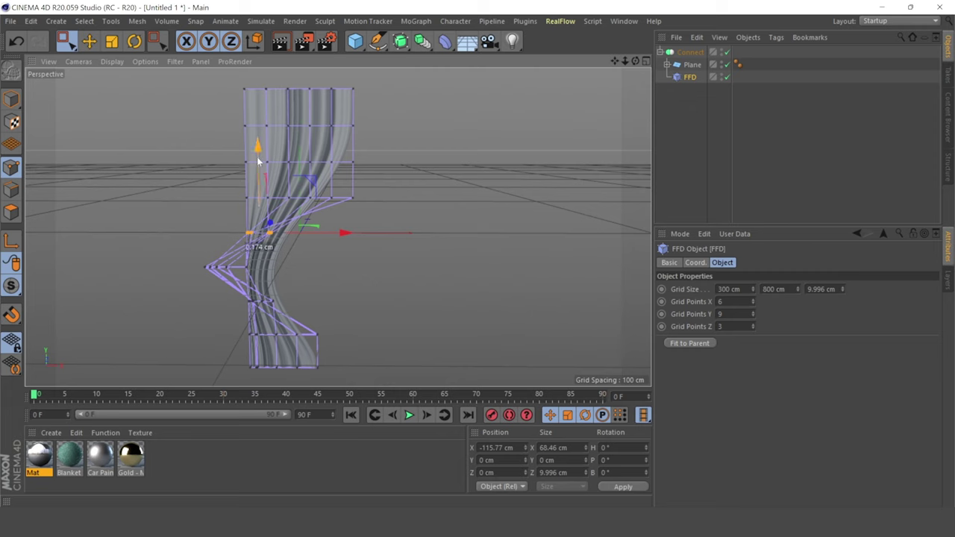
{"action": "left_click_drag", "start_coordinate": [257, 162], "coordinate": [251, 210]}
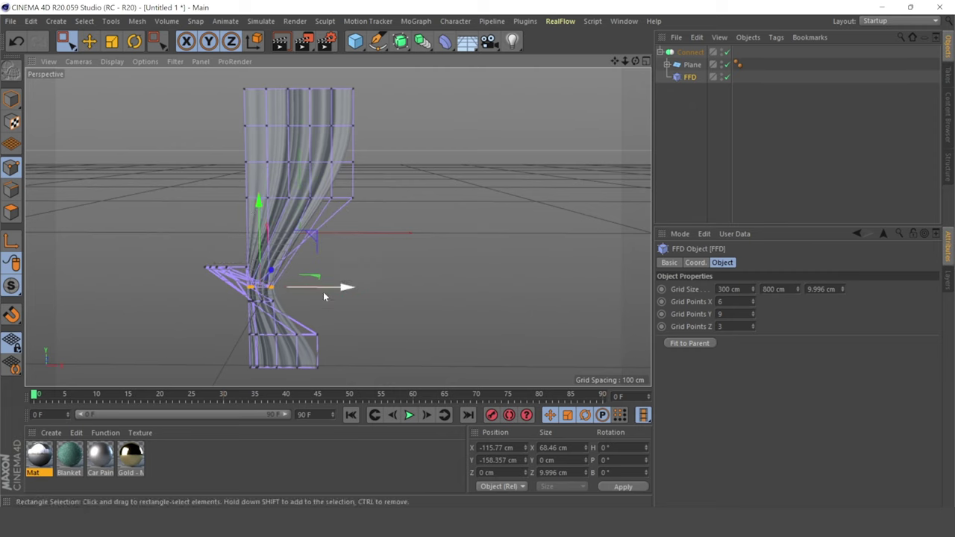
{"action": "left_click_drag", "start_coordinate": [323, 296], "coordinate": [316, 314]}
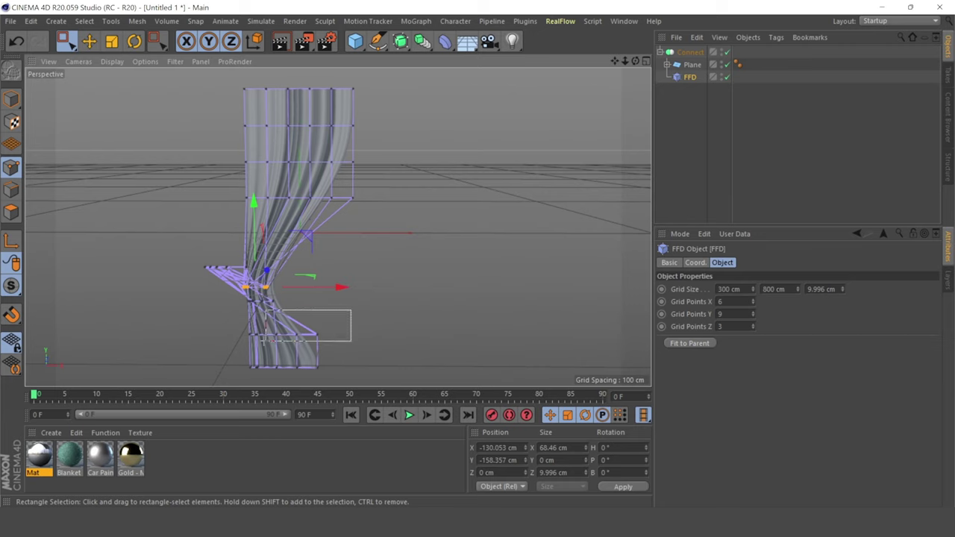
{"action": "left_click_drag", "start_coordinate": [266, 341], "coordinate": [239, 352]}
{"action": "mouse_move", "coordinate": [281, 246]}
{"action": "left_mouse_down"}
{"action": "mouse_move", "coordinate": [273, 319]}
{"action": "mouse_move", "coordinate": [282, 216]}
{"action": "mouse_move", "coordinate": [279, 240]}
{"action": "left_mouse_up"}
{"action": "left_click_drag", "start_coordinate": [153, 256], "coordinate": [341, 363]}
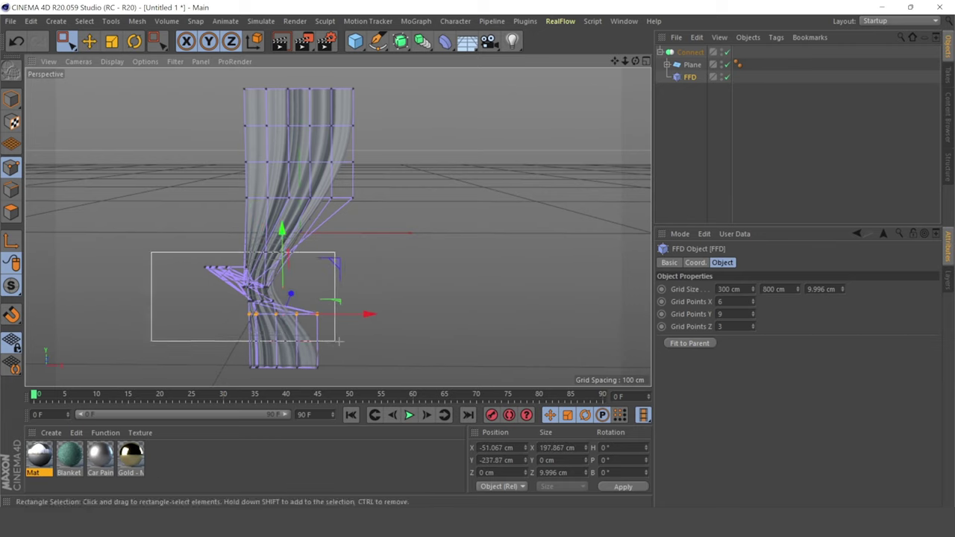
{"action": "left_click_drag", "start_coordinate": [259, 201], "coordinate": [262, 163]}
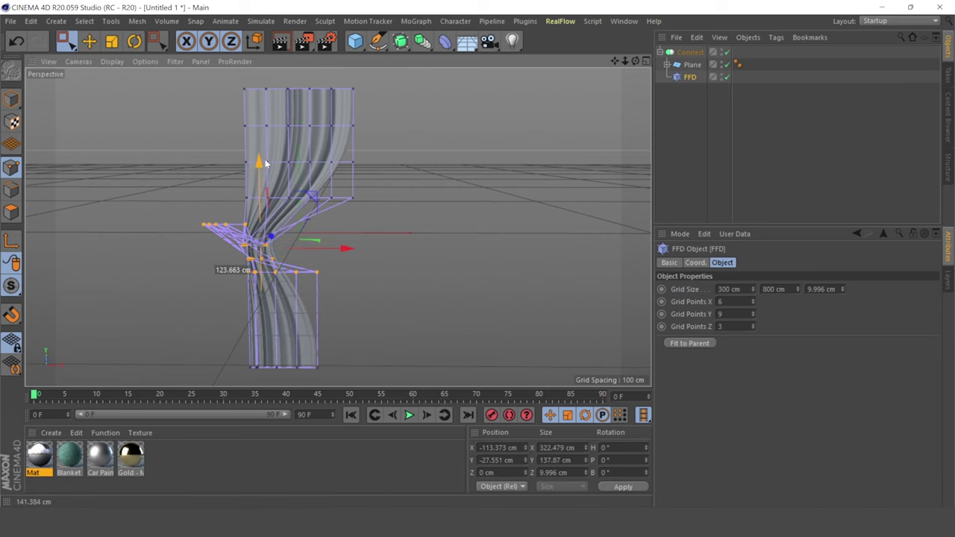
{"action": "mouse_move", "coordinate": [408, 223]}
{"action": "left_mouse_down"}
{"action": "mouse_move", "coordinate": [250, 290]}
{"action": "mouse_move", "coordinate": [202, 284]}
{"action": "left_mouse_up"}
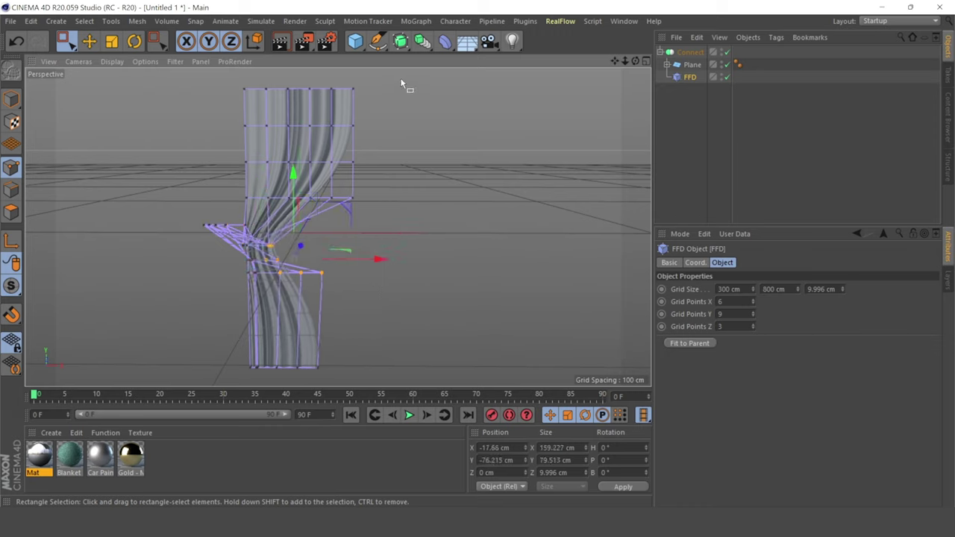
Move the top row of cage points right and orbit around the curtain
{"action": "left_click_drag", "start_coordinate": [399, 73], "coordinate": [307, 103]}
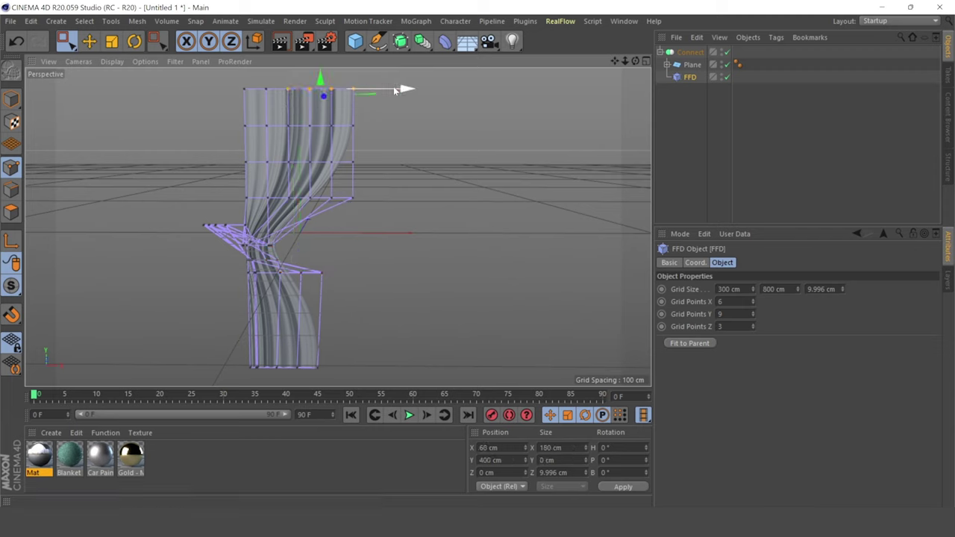
{"action": "left_click_drag", "start_coordinate": [392, 89], "coordinate": [403, 90]}
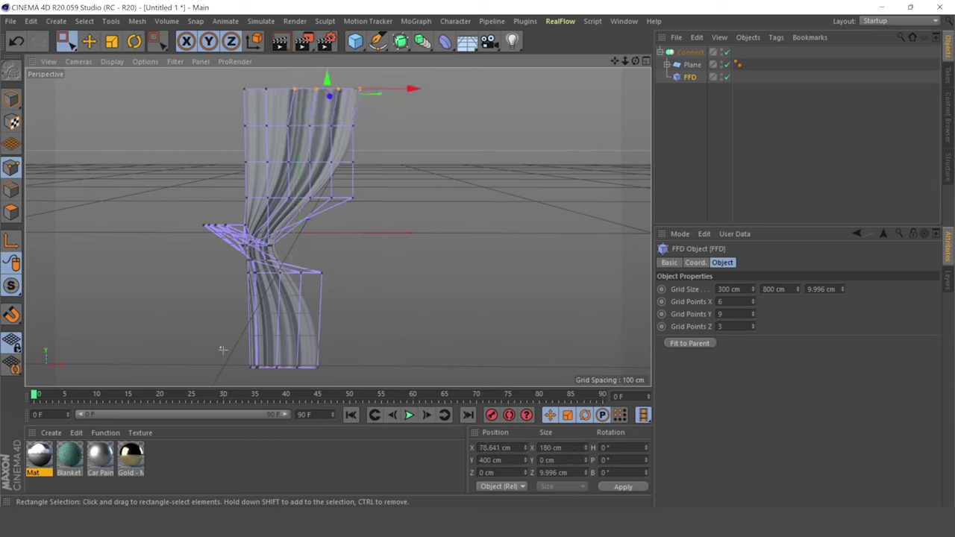
{"action": "left_click_drag", "start_coordinate": [265, 383], "coordinate": [240, 359]}
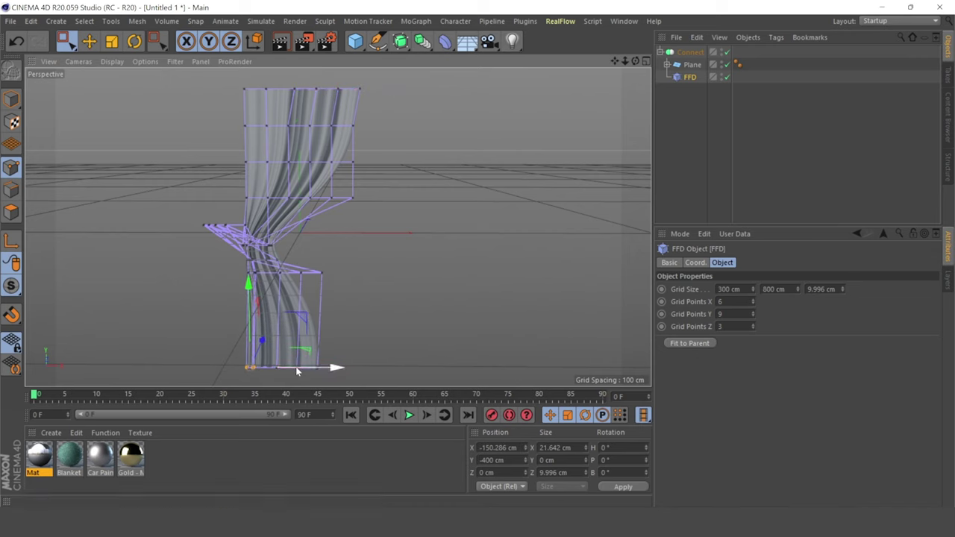
{"action": "mouse_move", "coordinate": [635, 62]}
{"action": "left_mouse_down"}
{"action": "mouse_move", "coordinate": [635, 82]}
{"action": "mouse_move", "coordinate": [632, 60]}
{"action": "left_mouse_up"}
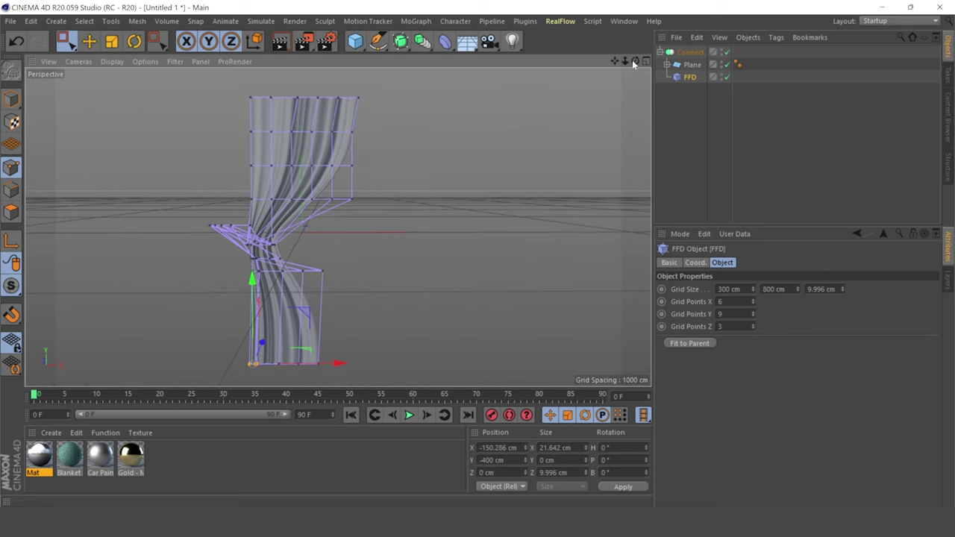
{"action": "left_click", "coordinate": [13, 102]}
{"action": "left_click", "coordinate": [89, 41]}
{"action": "left_click", "coordinate": [396, 172]}
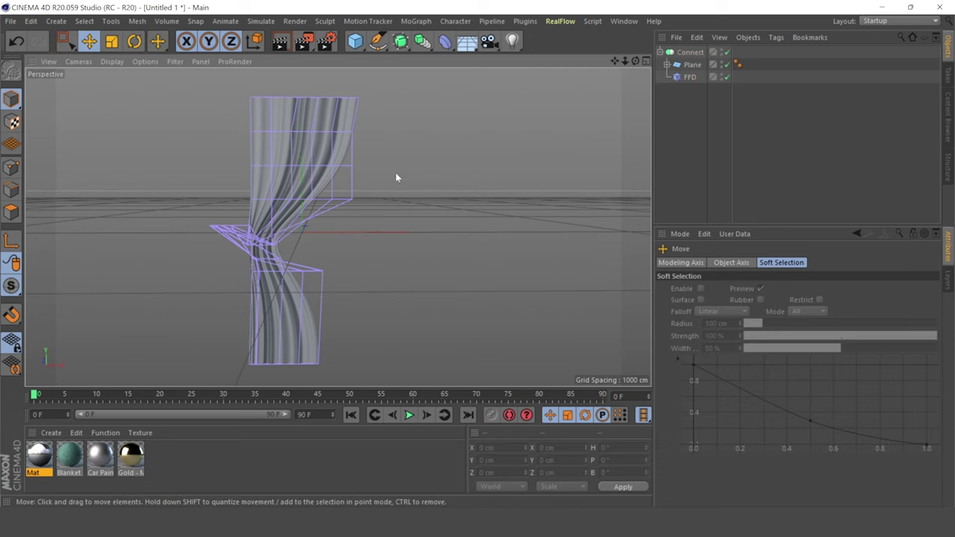
{"action": "left_click", "coordinate": [723, 76]}
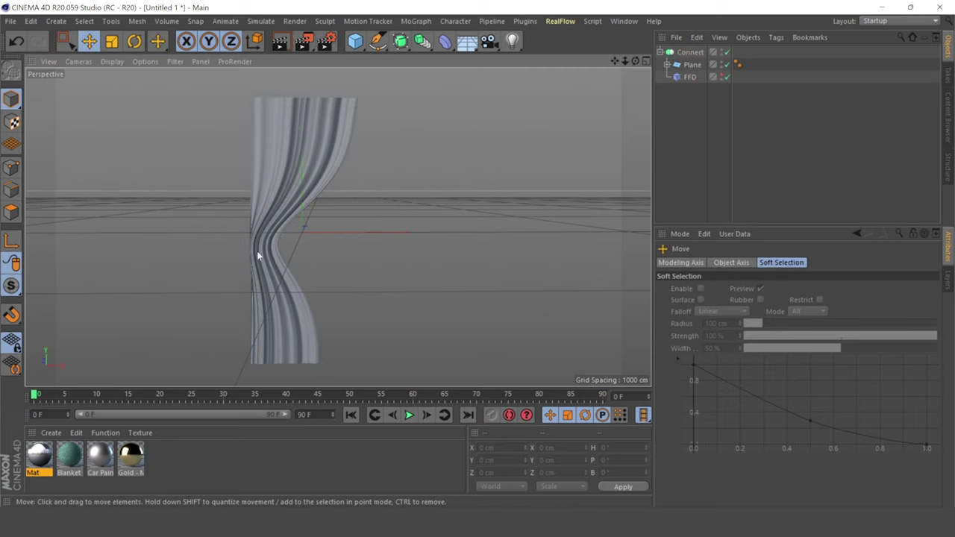
{"action": "left_click", "coordinate": [723, 76]}
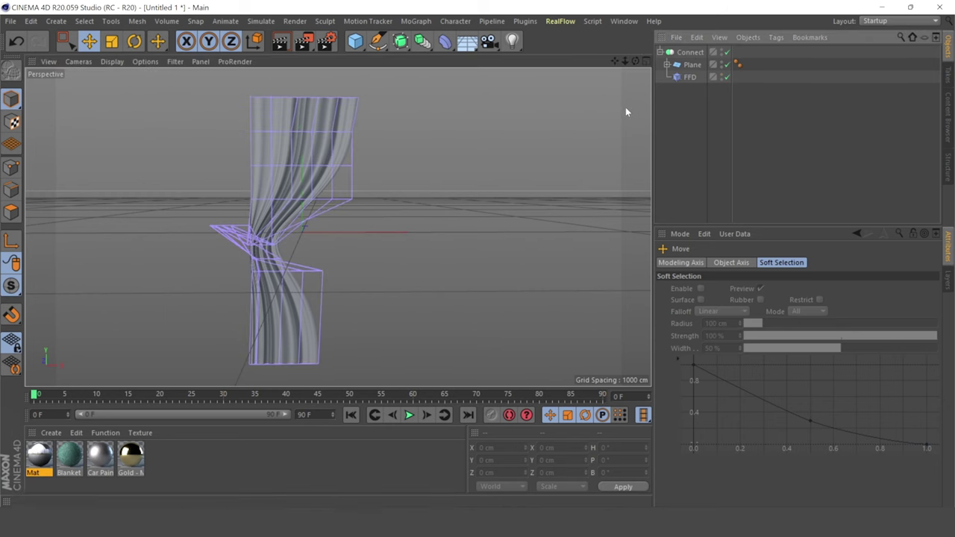
{"action": "scroll", "coordinate": [256, 246], "scroll_direction": "up", "scroll_amount": 2}
{"action": "scroll", "coordinate": [256, 244], "scroll_direction": "up", "scroll_amount": 3}
{"action": "scroll", "coordinate": [250, 261], "scroll_direction": "up", "scroll_amount": 3}
{"action": "scroll", "coordinate": [239, 245], "scroll_direction": "up", "scroll_amount": 2}
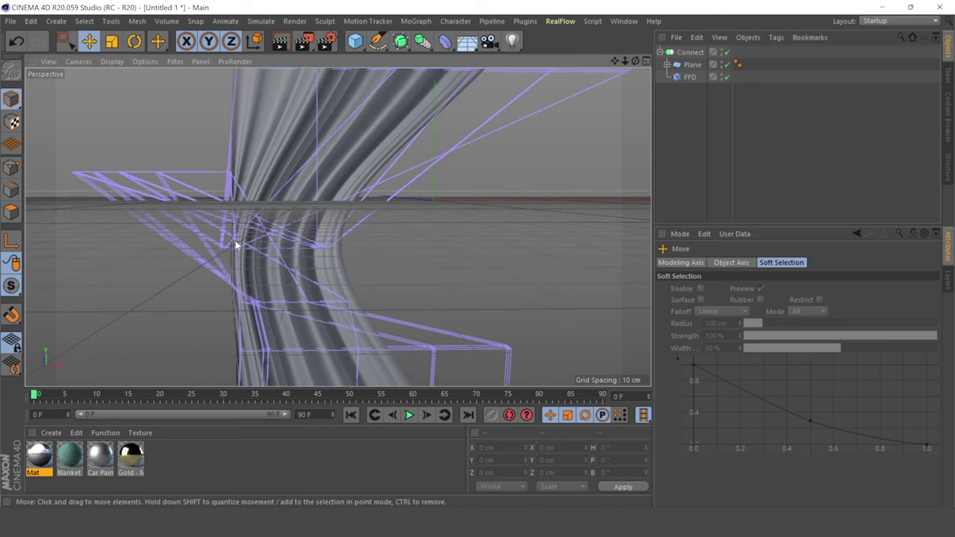
{"action": "scroll", "coordinate": [354, 209], "scroll_direction": "up", "scroll_amount": 2}
{"action": "scroll", "coordinate": [353, 208], "scroll_direction": "down", "scroll_amount": 3}
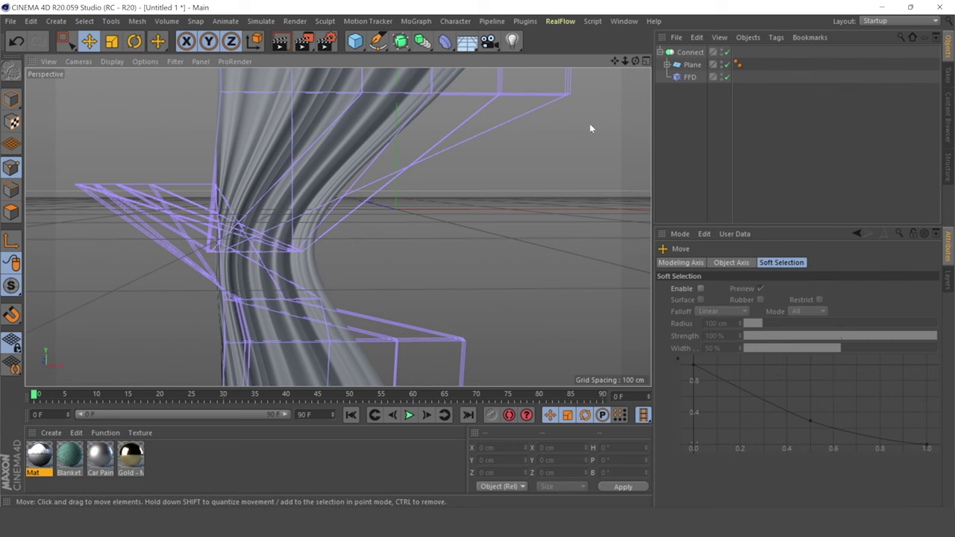
Select several groups of FFD cage points at the curtain's waist and push them right
{"action": "left_click", "coordinate": [688, 76]}
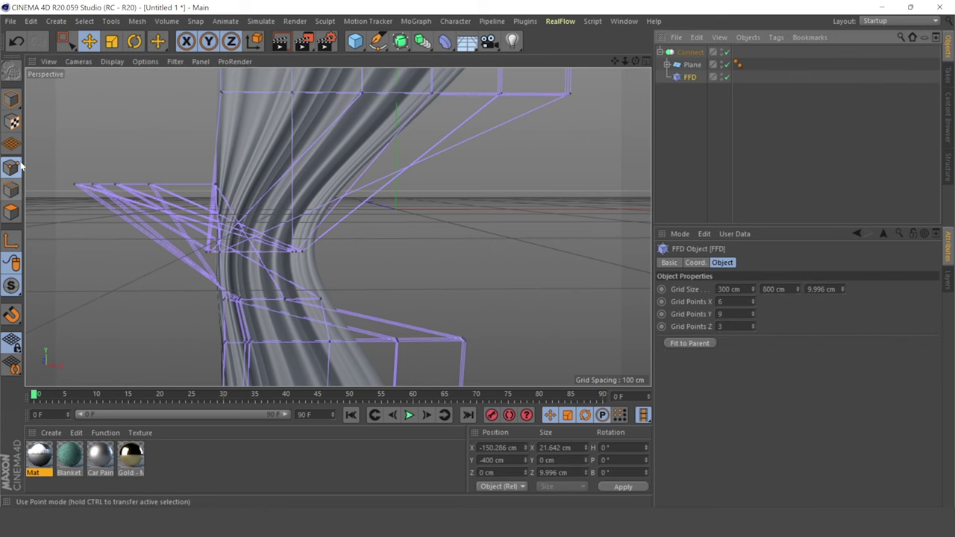
{"action": "left_click", "coordinate": [66, 41]}
{"action": "scroll", "coordinate": [216, 275], "scroll_direction": "up", "scroll_amount": 1}
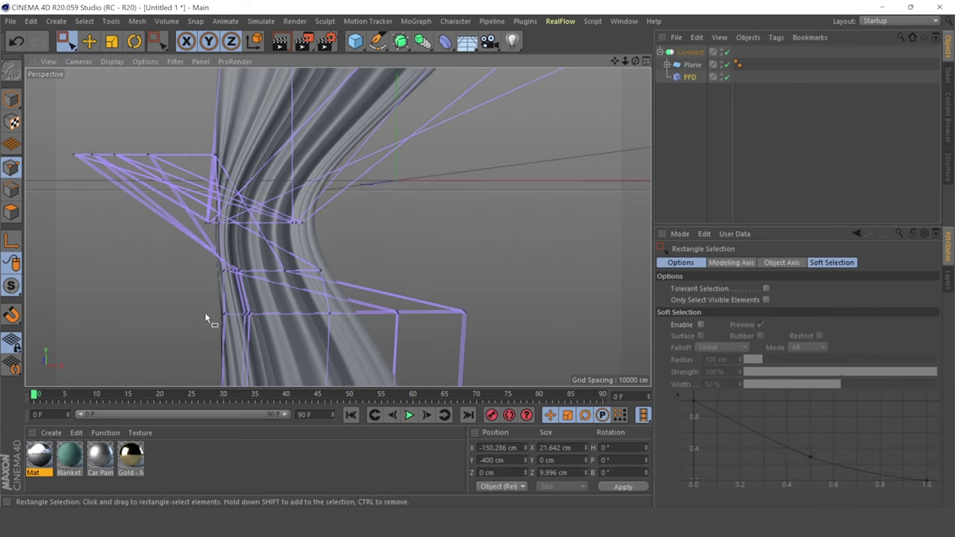
{"action": "left_click_drag", "start_coordinate": [194, 264], "coordinate": [228, 285]}
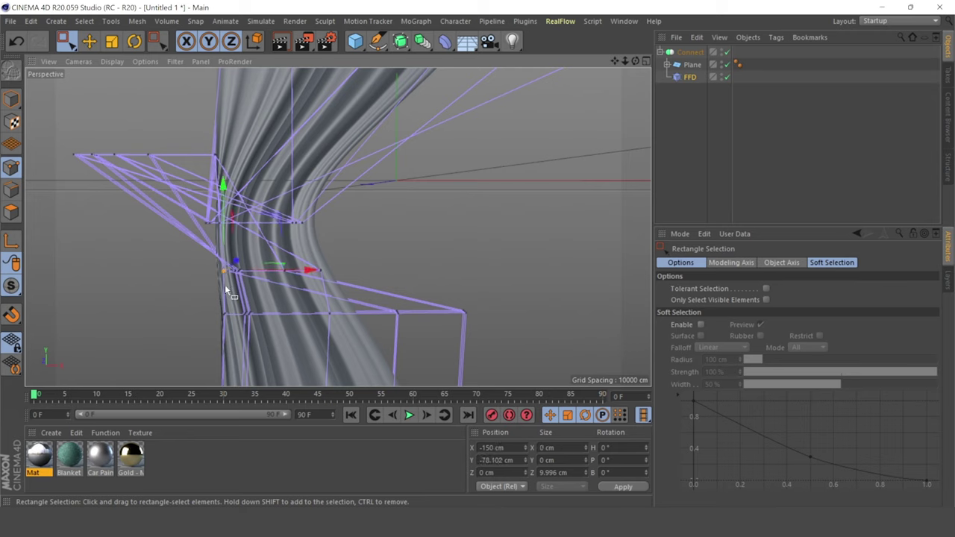
{"action": "mouse_move", "coordinate": [312, 279]}
{"action": "left_mouse_down"}
{"action": "mouse_move", "coordinate": [246, 273]}
{"action": "mouse_move", "coordinate": [256, 288]}
{"action": "left_mouse_up"}
{"action": "left_click_drag", "start_coordinate": [362, 273], "coordinate": [399, 270]}
{"action": "mouse_move", "coordinate": [374, 193]}
{"action": "left_mouse_down"}
{"action": "mouse_move", "coordinate": [194, 229]}
{"action": "mouse_move", "coordinate": [215, 260]}
{"action": "left_mouse_up"}
{"action": "mouse_move", "coordinate": [278, 226]}
{"action": "left_mouse_down"}
{"action": "mouse_move", "coordinate": [310, 223]}
{"action": "mouse_move", "coordinate": [291, 215]}
{"action": "left_mouse_up"}
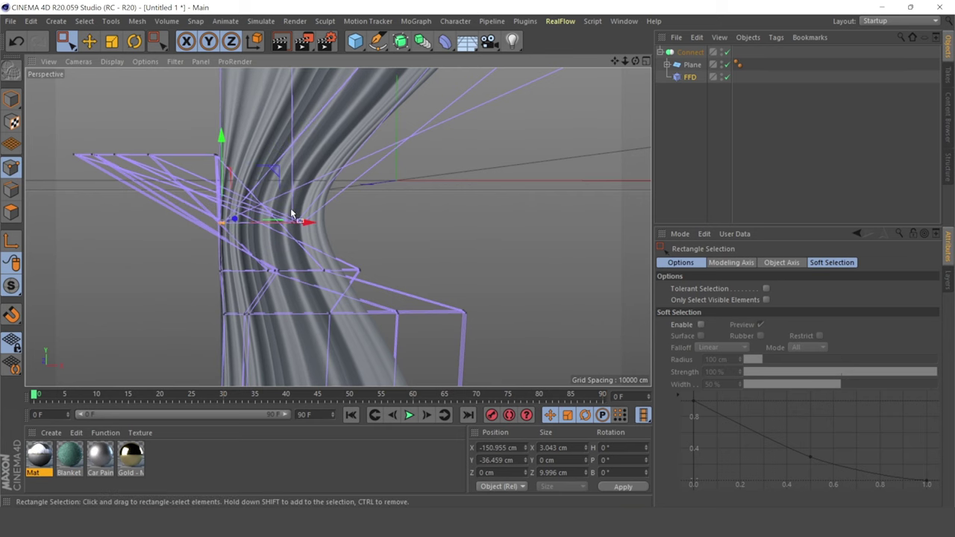
{"action": "left_click_drag", "start_coordinate": [381, 203], "coordinate": [269, 251]}
{"action": "mouse_move", "coordinate": [443, 220]}
{"action": "left_mouse_down", "text": "alt"}
{"action": "mouse_move", "coordinate": [463, 291]}
{"action": "mouse_move", "coordinate": [595, 86]}
{"action": "mouse_move", "coordinate": [338, 226]}
{"action": "left_mouse_up", "text": "alt"}
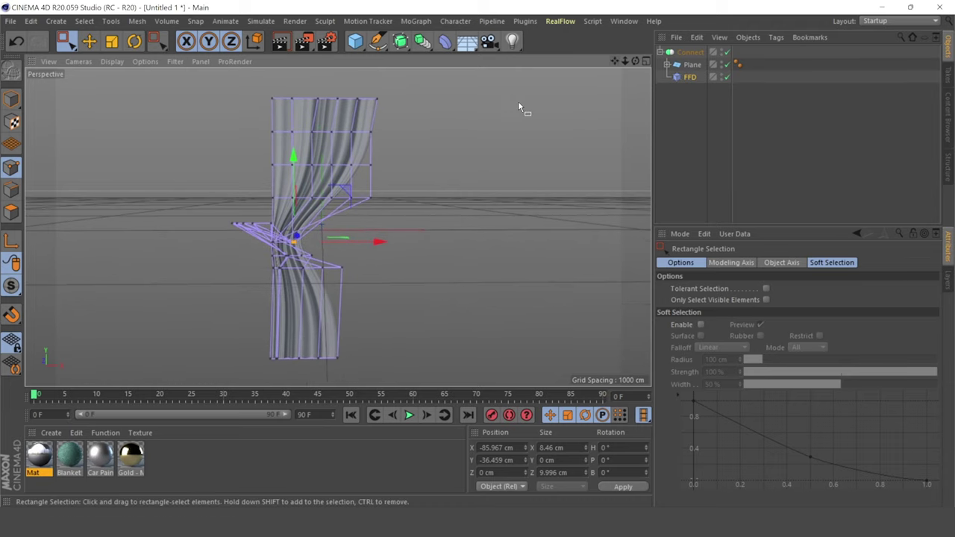
Hide the FFD cage and move the curtain left along X to −187.669 cm
{"action": "left_click", "coordinate": [12, 98]}
{"action": "left_click", "coordinate": [89, 41]}
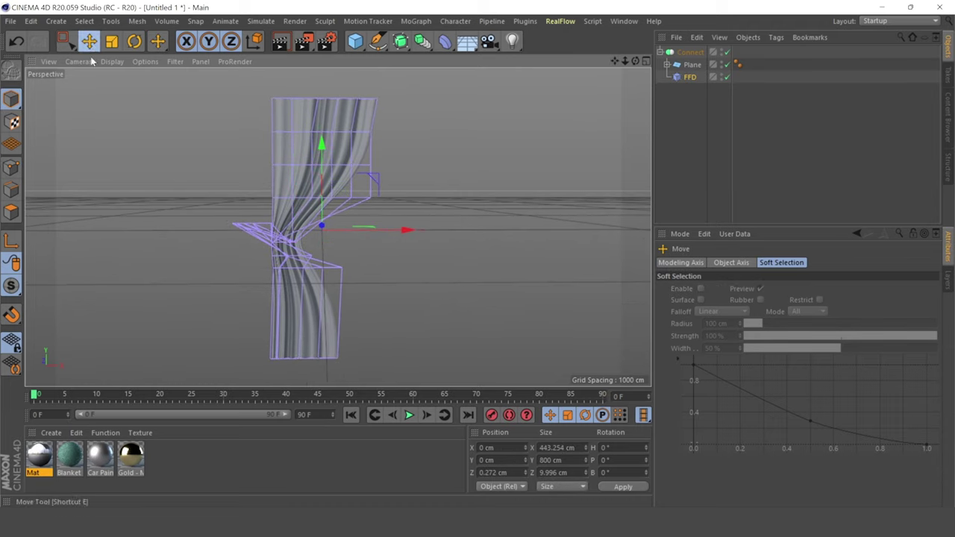
{"action": "left_click", "coordinate": [464, 241]}
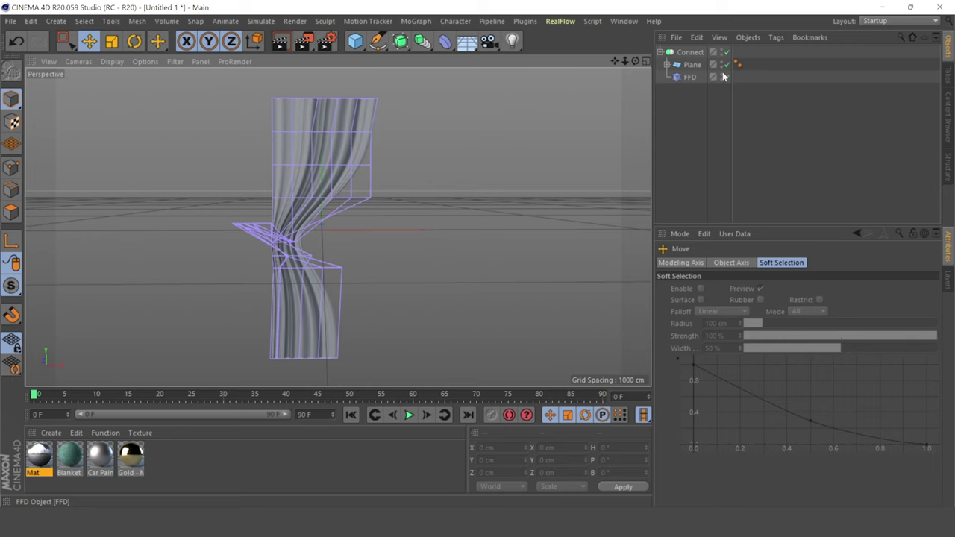
{"action": "left_click", "coordinate": [721, 74]}
{"action": "left_click", "coordinate": [328, 171]}
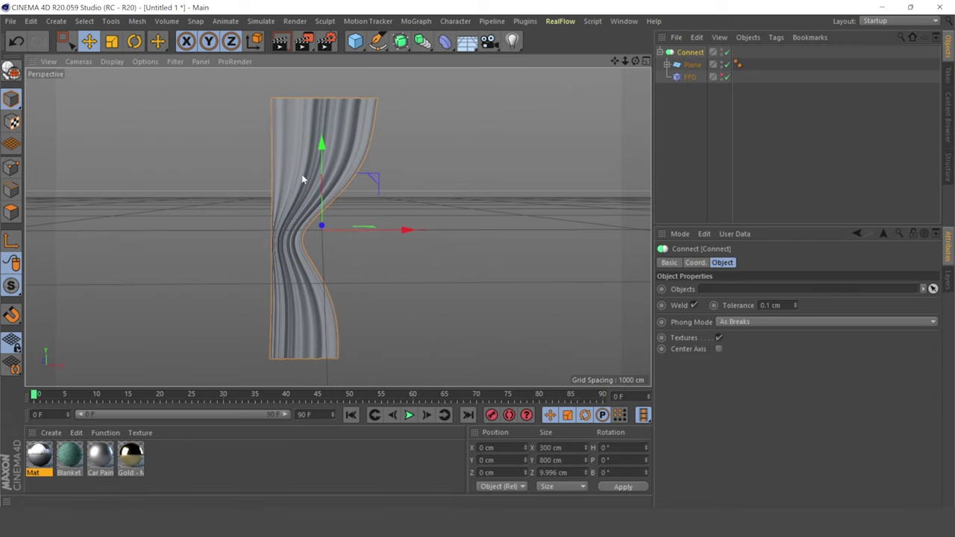
{"action": "left_click_drag", "start_coordinate": [397, 230], "coordinate": [337, 229]}
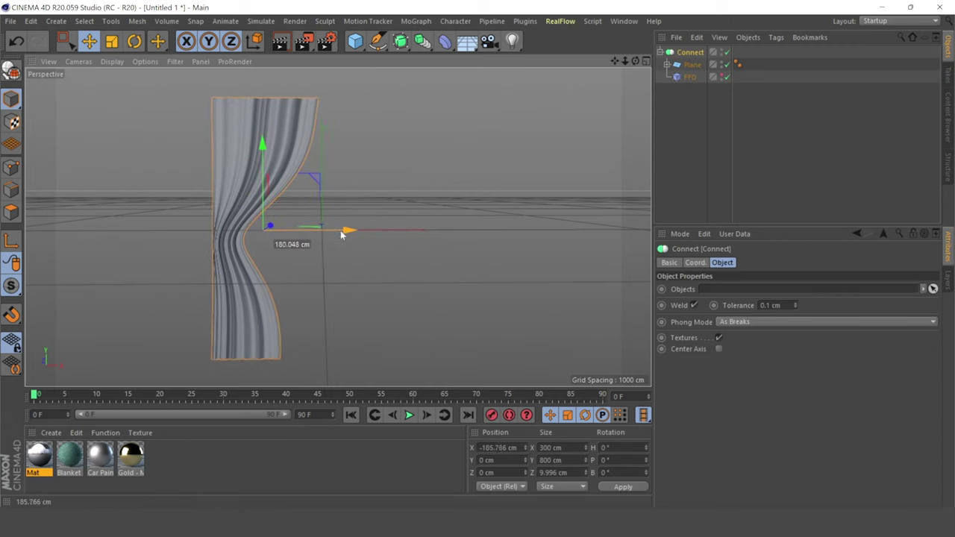
{"action": "left_click", "coordinate": [419, 233]}
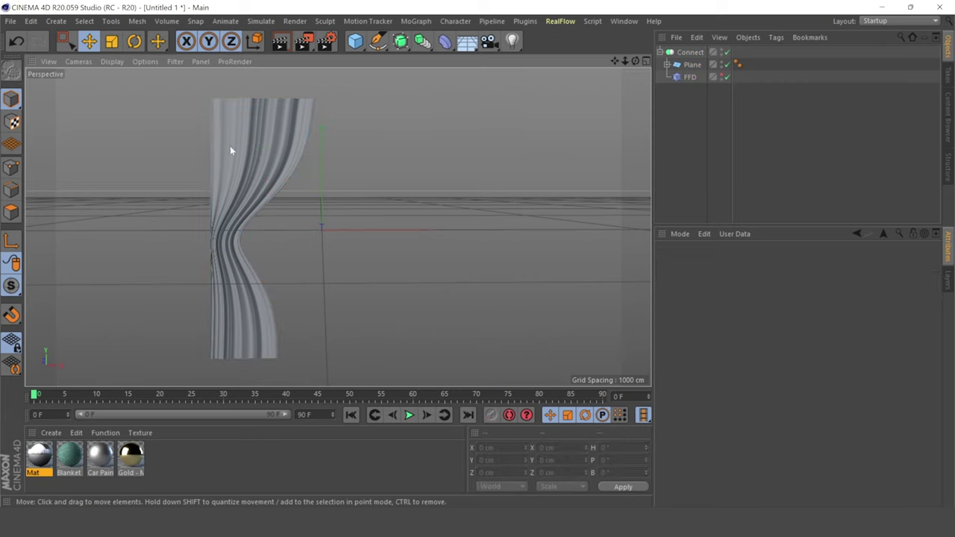
Reselect the curtain and get a close view of it
{"action": "left_click", "coordinate": [268, 132]}
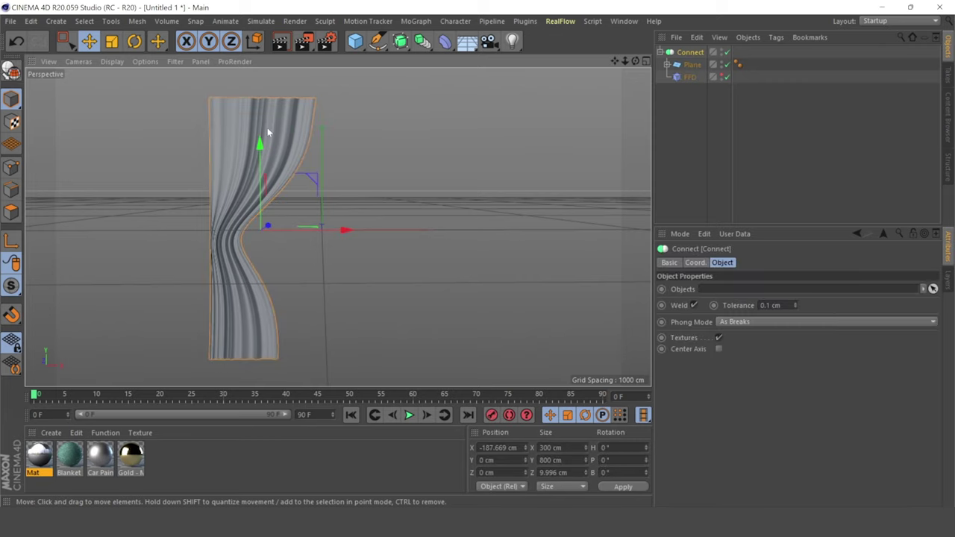
{"action": "left_click_drag", "start_coordinate": [635, 61], "coordinate": [278, 109]}
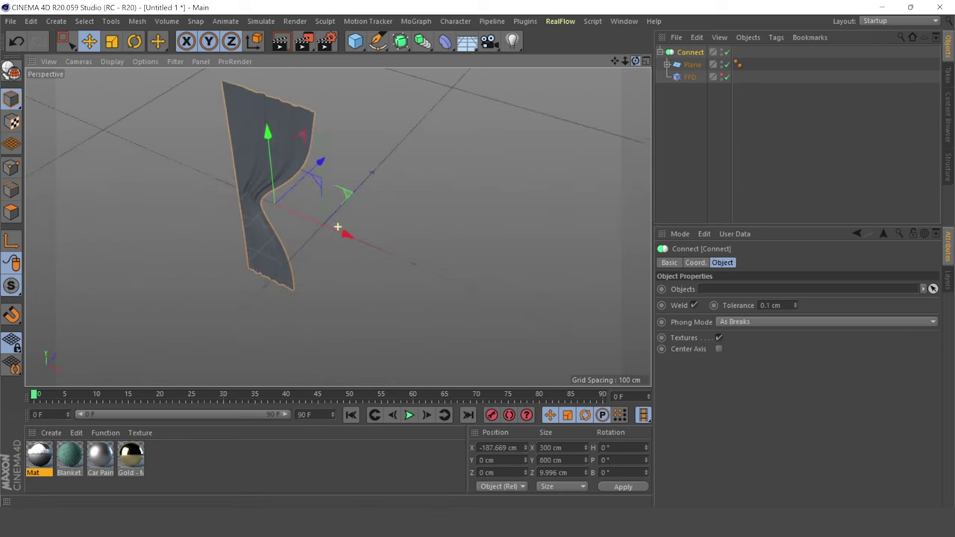
{"action": "scroll", "coordinate": [278, 109], "scroll_direction": "up", "scroll_amount": 3}
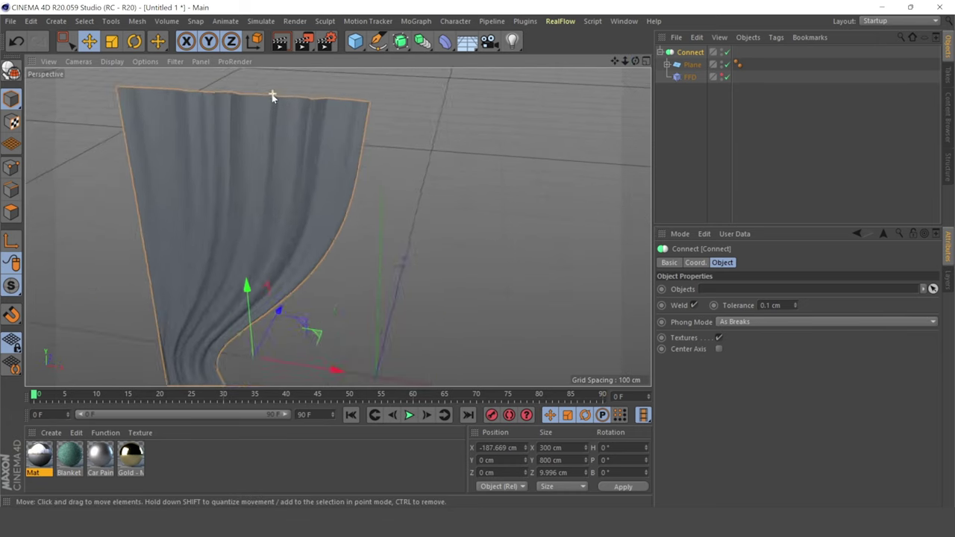
{"action": "scroll", "coordinate": [284, 104], "scroll_direction": "up", "scroll_amount": 3}
{"action": "left_click_drag", "start_coordinate": [625, 67], "coordinate": [569, 63]}
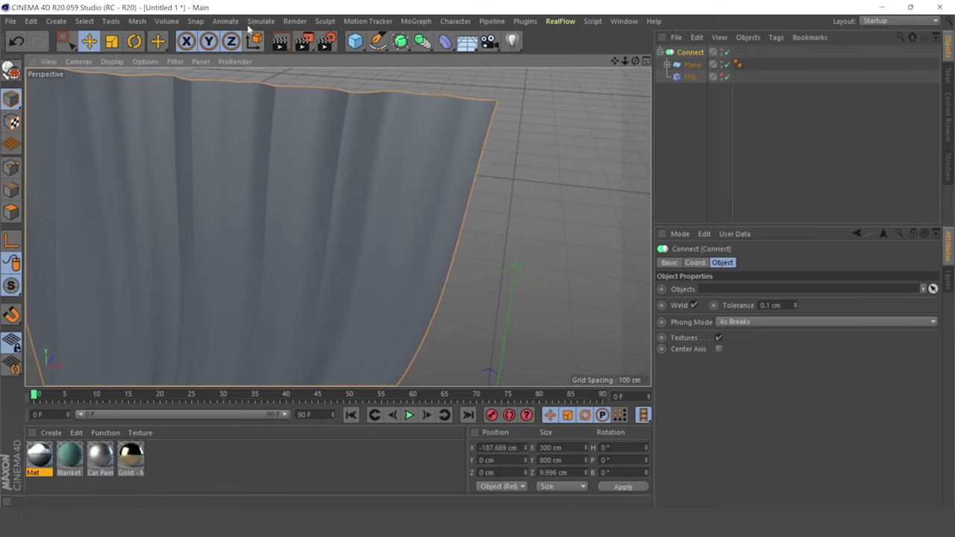
{"action": "left_click", "coordinate": [261, 21]}
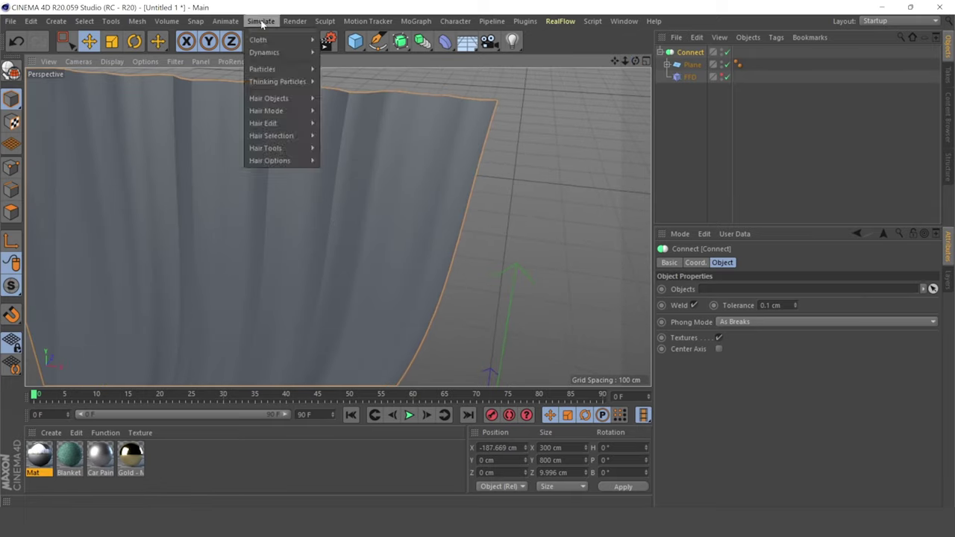
Add a Cloth Surface (1 subdivision, 0 cm thickness) inside Connect, wrapping the curtain Plane
{"action": "left_click", "coordinate": [332, 43]}
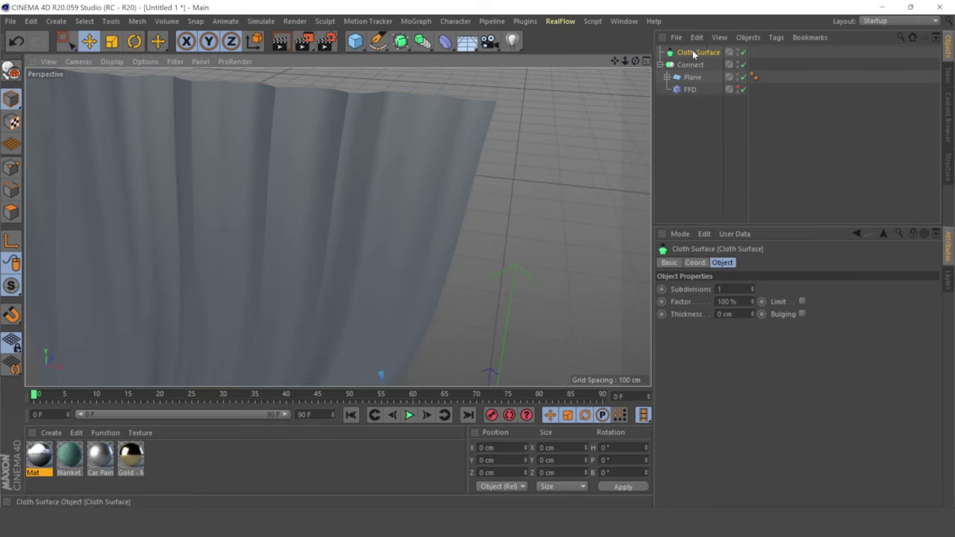
{"action": "mouse_move", "coordinate": [694, 55]}
{"action": "left_mouse_down"}
{"action": "mouse_move", "coordinate": [687, 75]}
{"action": "mouse_move", "coordinate": [696, 67]}
{"action": "left_mouse_up"}
{"action": "left_click", "coordinate": [691, 77]}
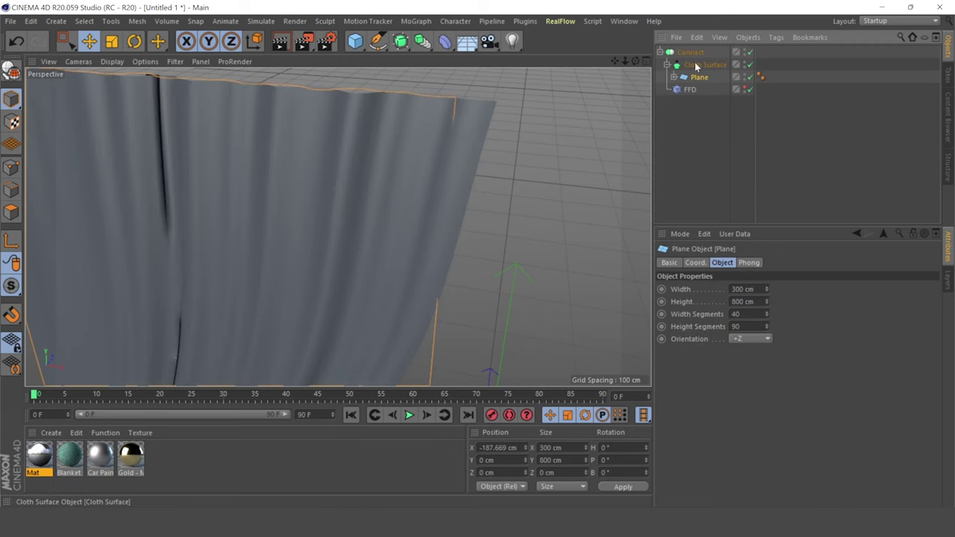
{"action": "left_click_drag", "start_coordinate": [420, 160], "coordinate": [593, 140], "text": "alt"}
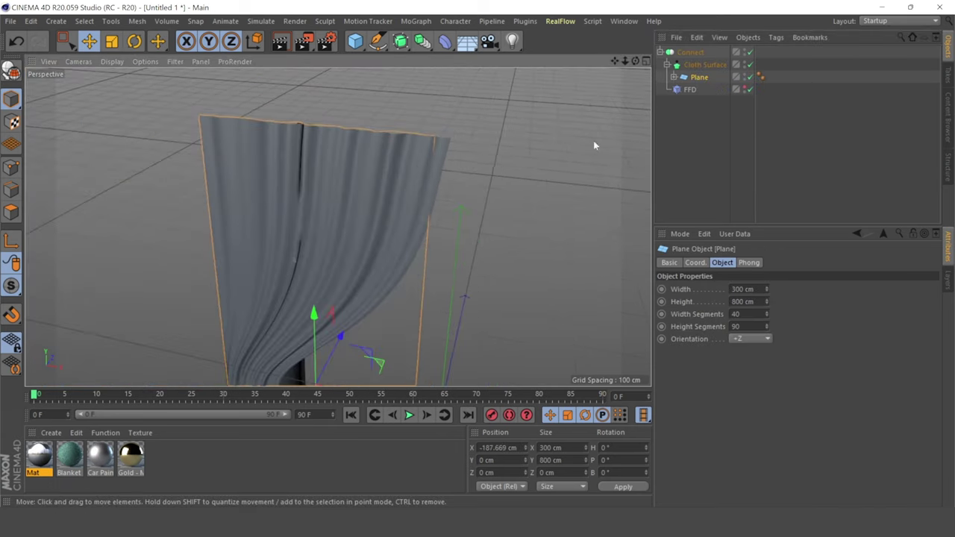
{"action": "left_click", "coordinate": [692, 65]}
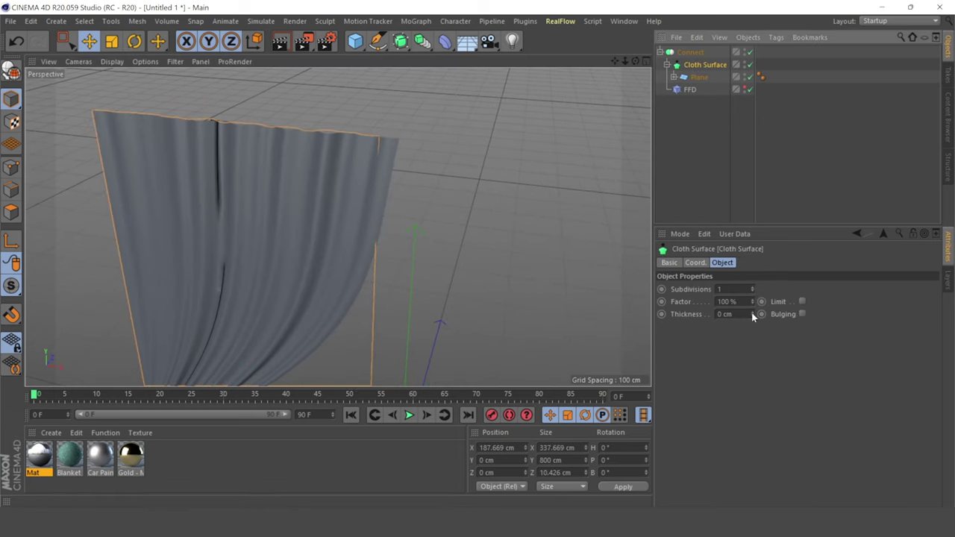
Set Cloth Surface thickness to 1 cm, test subdivisions 3–4, then reset subdivisions to 0
{"action": "left_click", "coordinate": [752, 311]}
{"action": "mouse_move", "coordinate": [490, 213]}
{"action": "left_mouse_down", "text": "alt"}
{"action": "mouse_move", "coordinate": [387, 135]}
{"action": "mouse_move", "coordinate": [343, 312]}
{"action": "mouse_move", "coordinate": [330, 281]}
{"action": "mouse_move", "coordinate": [591, 55]}
{"action": "left_mouse_up", "text": "alt"}
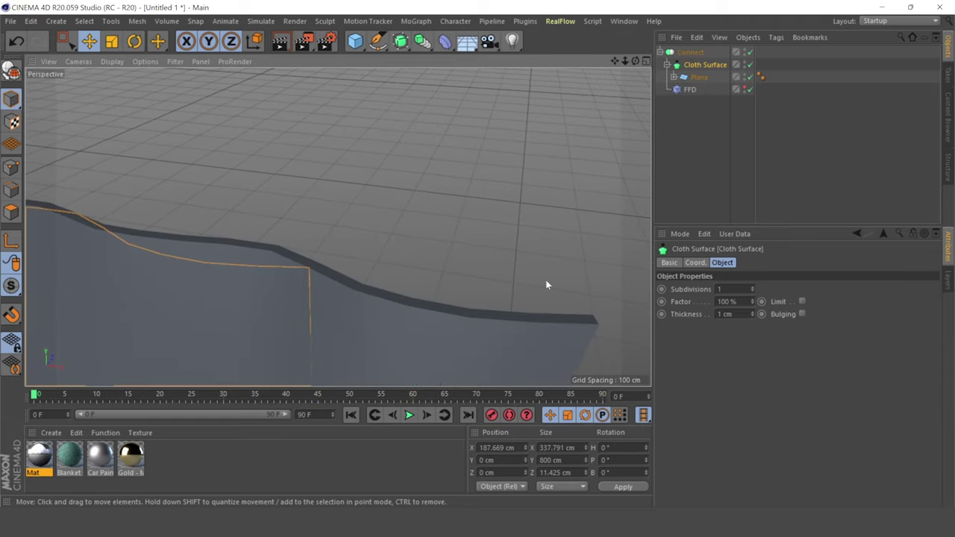
{"action": "left_click", "coordinate": [752, 315]}
{"action": "left_click", "coordinate": [752, 312]}
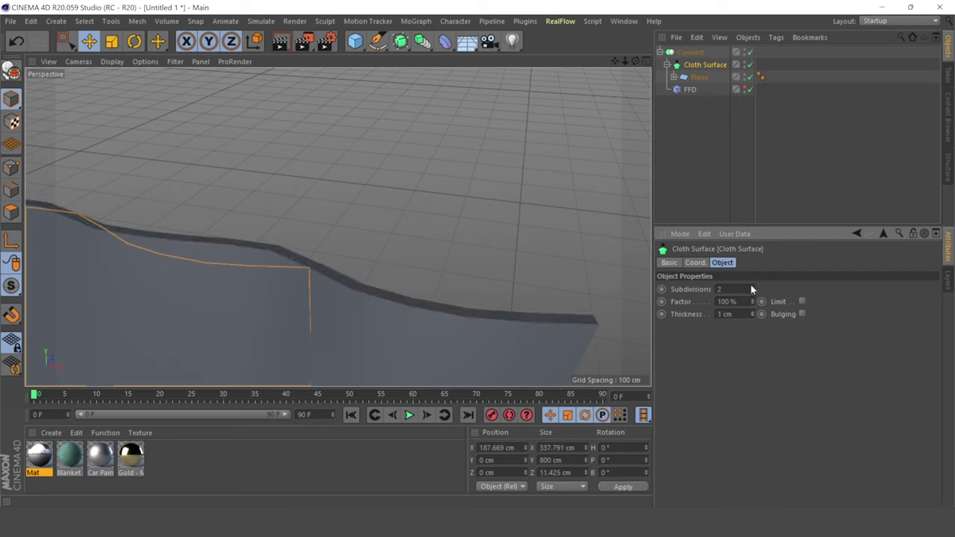
{"action": "left_click", "coordinate": [752, 287]}
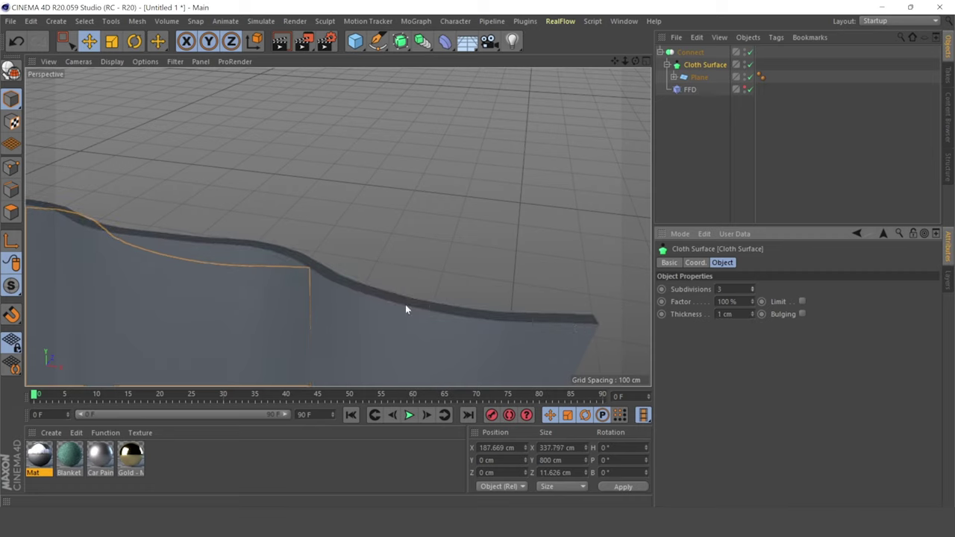
{"action": "mouse_move", "coordinate": [531, 305]}
{"action": "left_mouse_down", "text": "alt"}
{"action": "mouse_move", "coordinate": [582, 249]}
{"action": "mouse_move", "coordinate": [535, 253]}
{"action": "mouse_move", "coordinate": [551, 158]}
{"action": "left_mouse_up", "text": "alt"}
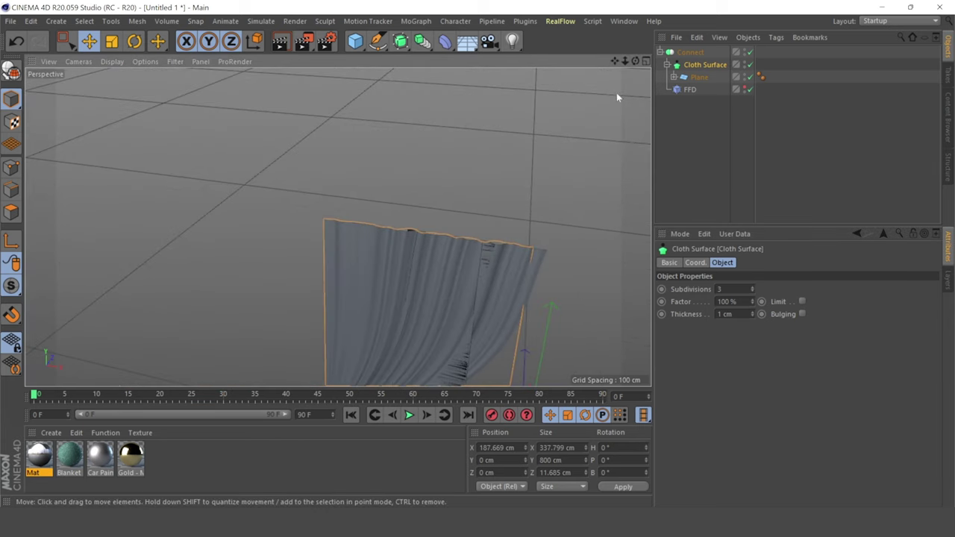
{"action": "scroll", "coordinate": [336, 226], "scroll_direction": "down", "scroll_amount": 5}
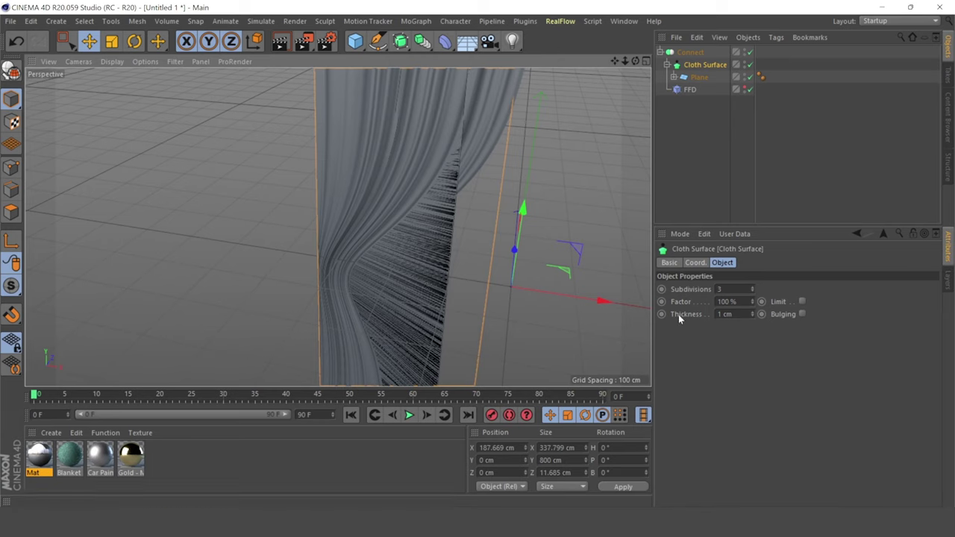
{"action": "left_click", "coordinate": [752, 287]}
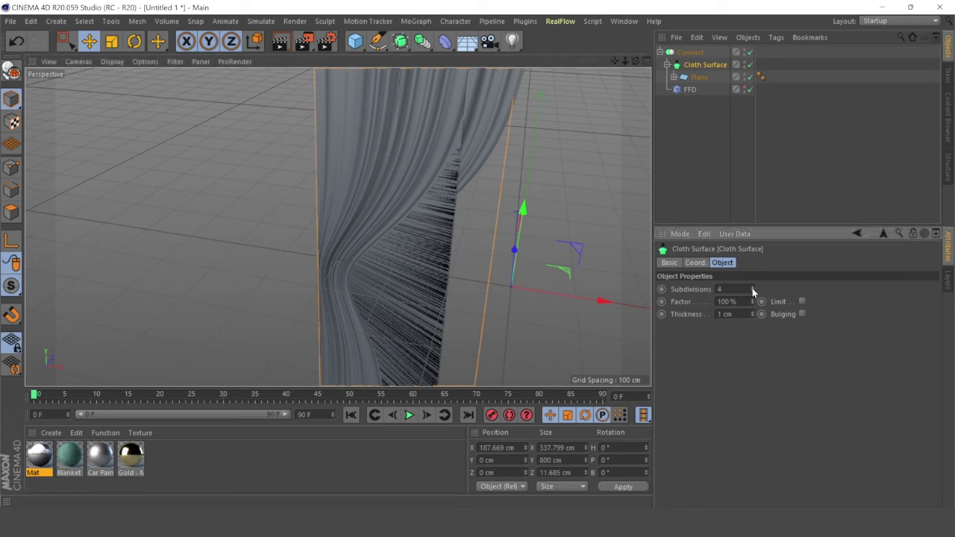
{"action": "left_click", "coordinate": [752, 291]}
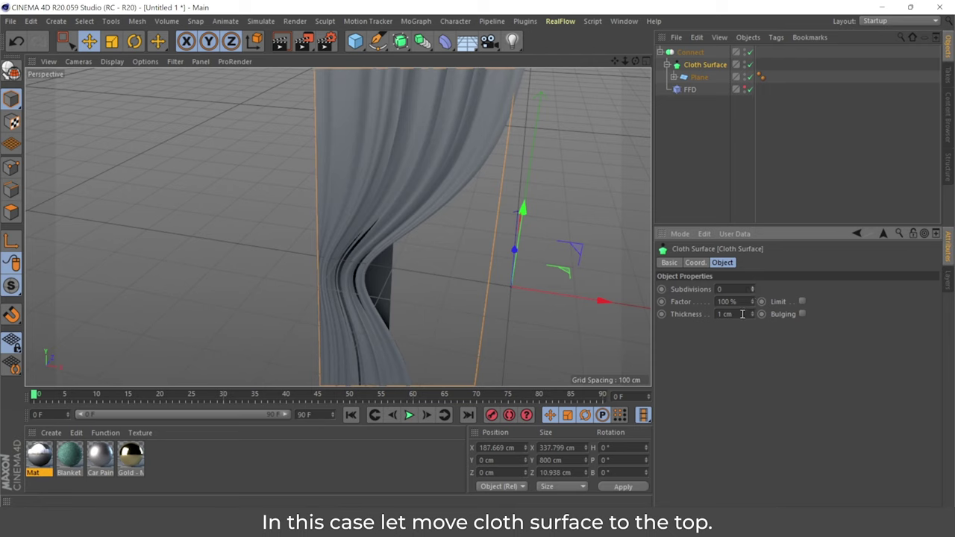
Set the Cloth Surface thickness to 0.5 cm
{"action": "left_click", "coordinate": [735, 314]}
{"action": "type", "text": "0.5"}
{"action": "key", "text": "Return"}
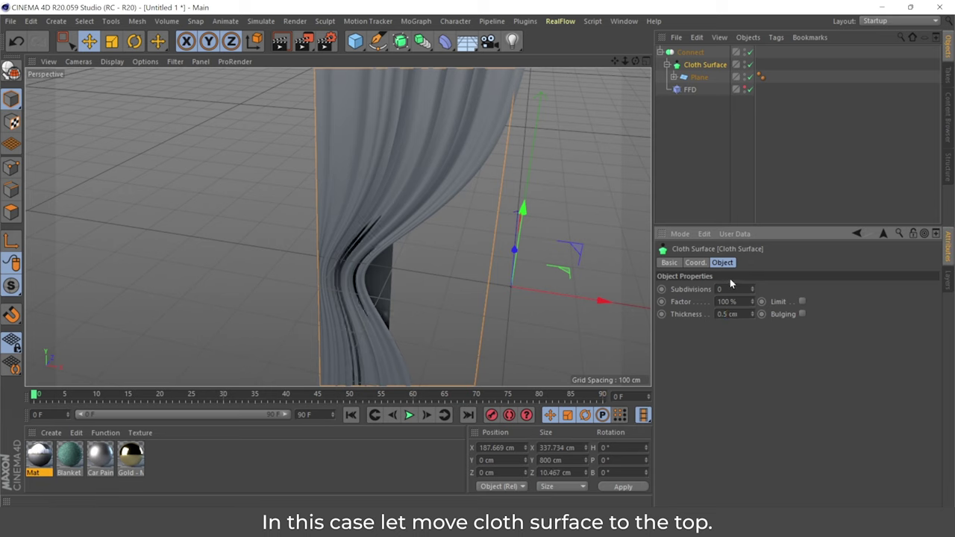
Try moving Cloth Surface to the top of the hierarchy, then undo the reordering
{"action": "left_click", "coordinate": [692, 81]}
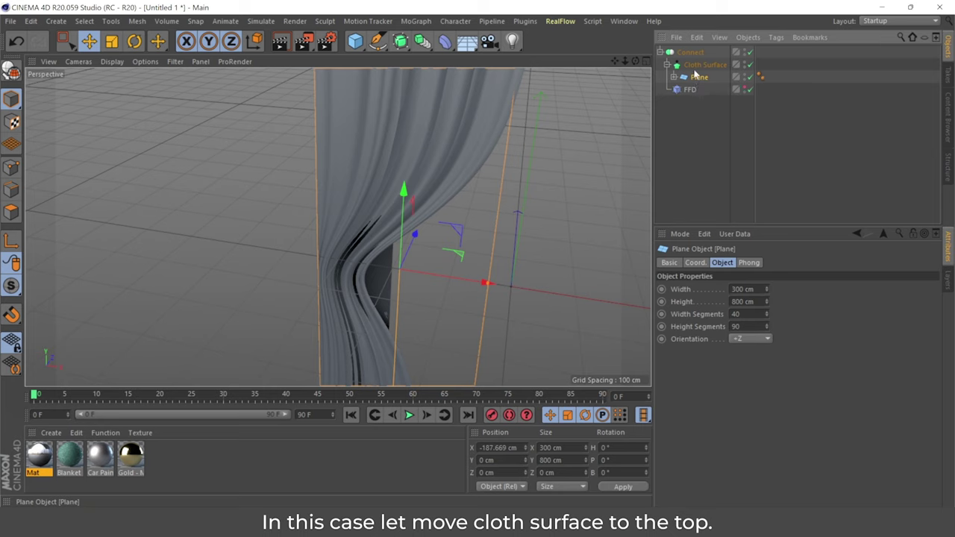
{"action": "left_click", "coordinate": [701, 65]}
{"action": "left_click", "coordinate": [697, 78]}
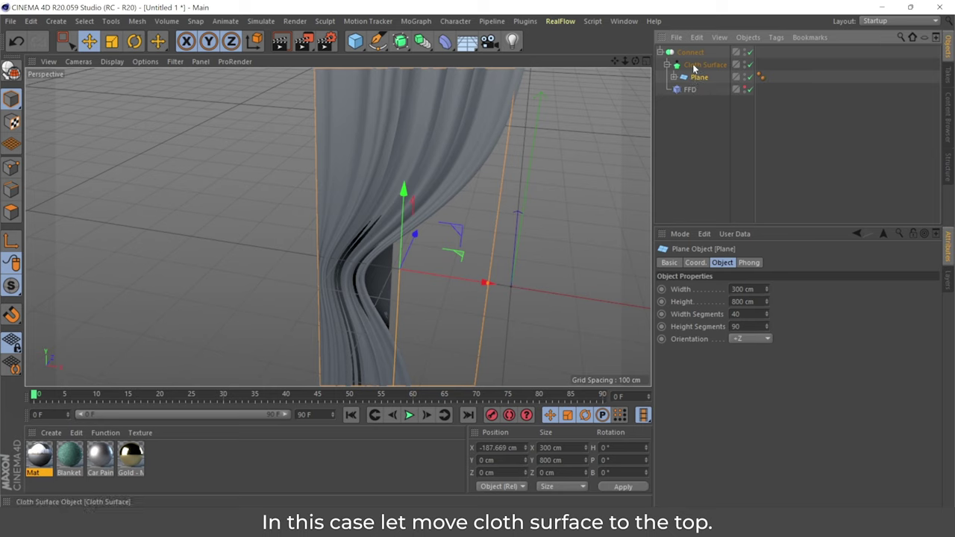
{"action": "left_click", "coordinate": [695, 66]}
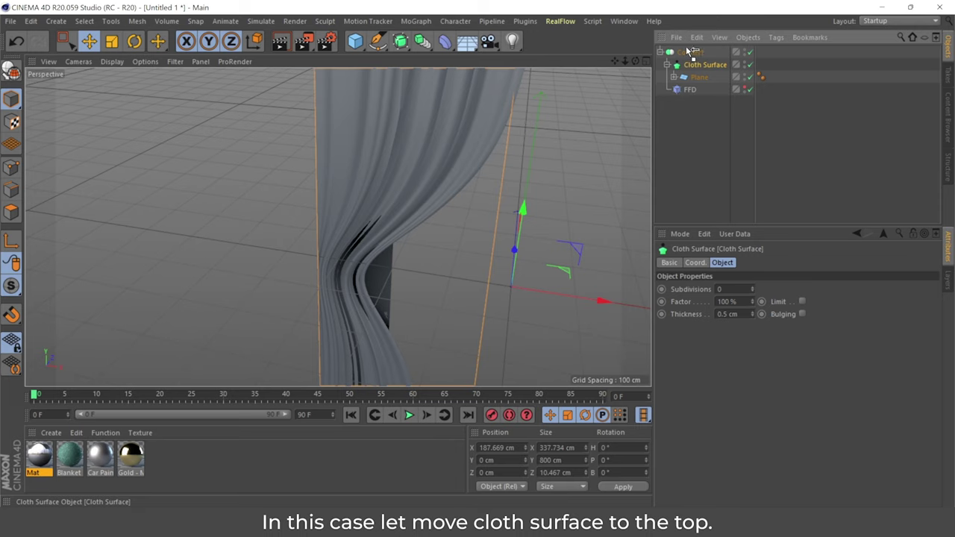
{"action": "left_click_drag", "start_coordinate": [692, 51], "coordinate": [686, 63]}
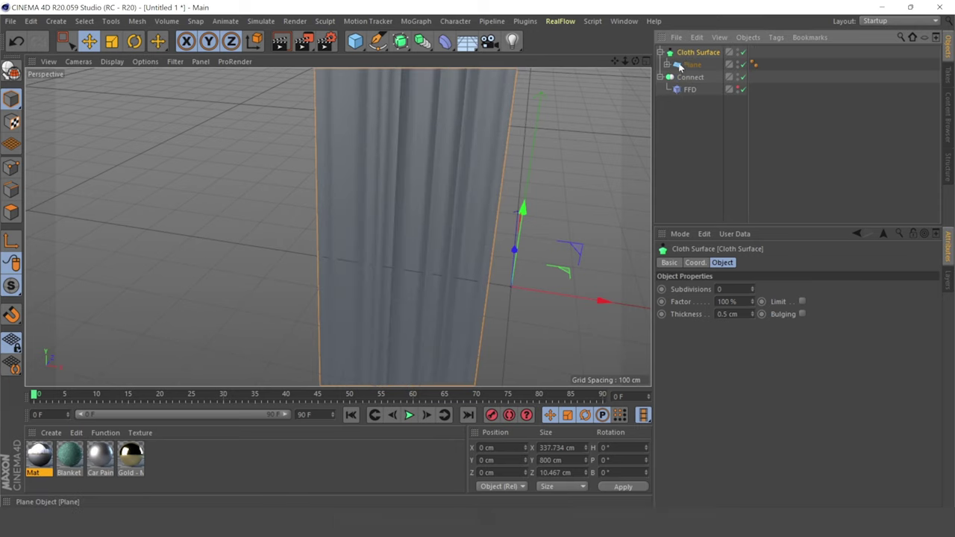
{"action": "left_click", "coordinate": [681, 82]}
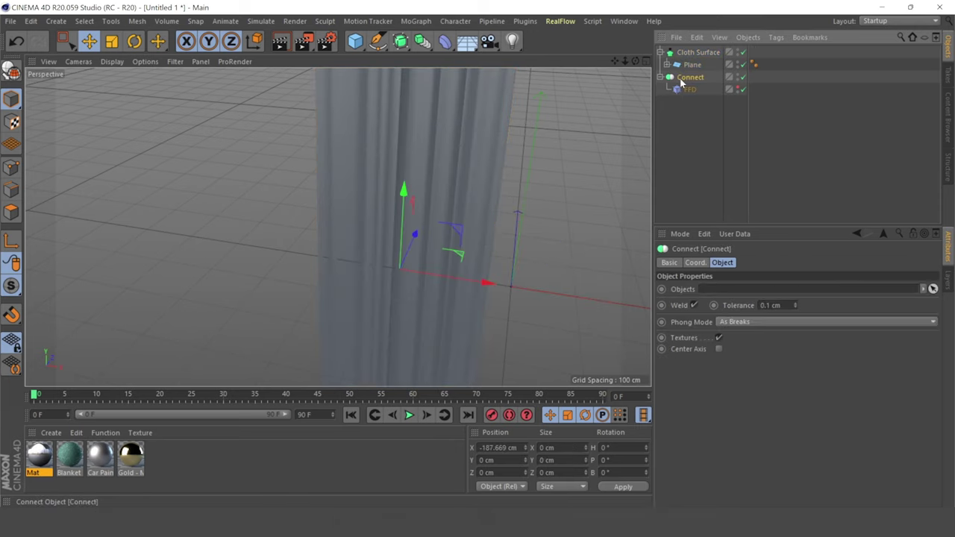
{"action": "left_click", "coordinate": [30, 21]}
{"action": "left_click", "coordinate": [46, 28]}
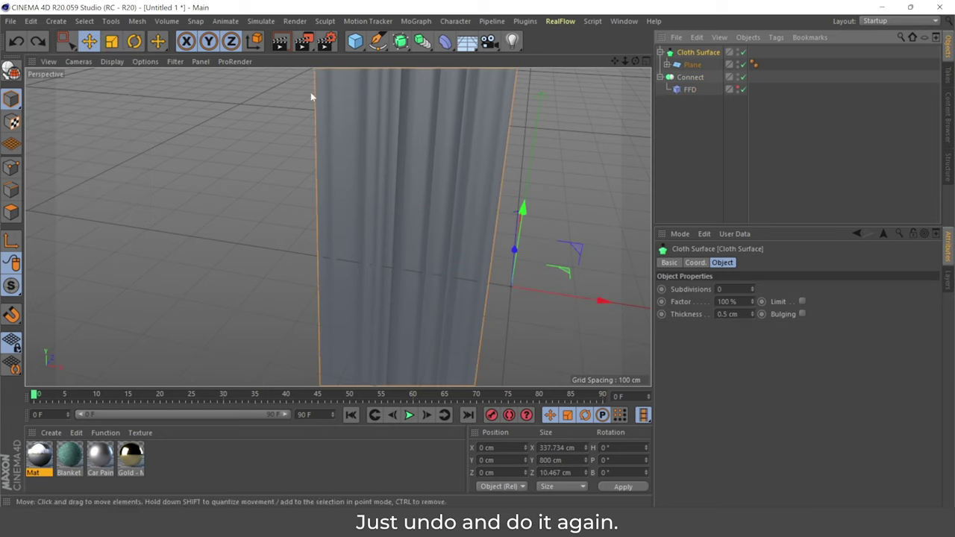
{"action": "left_click", "coordinate": [31, 21]}
{"action": "left_click", "coordinate": [46, 41]}
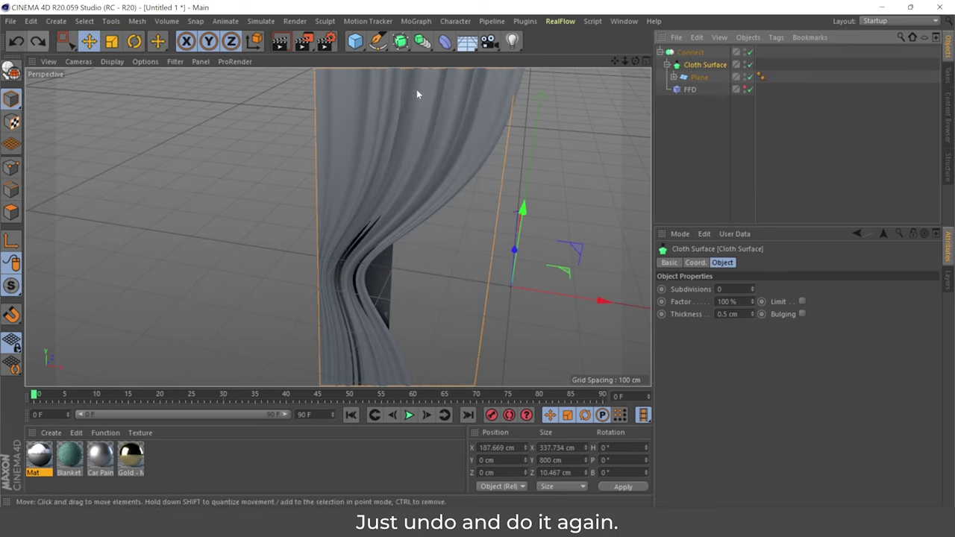
Rearrange the hierarchy so Cloth Surface parents the Connect group holding Plane and FFD
{"action": "left_click", "coordinate": [695, 77]}
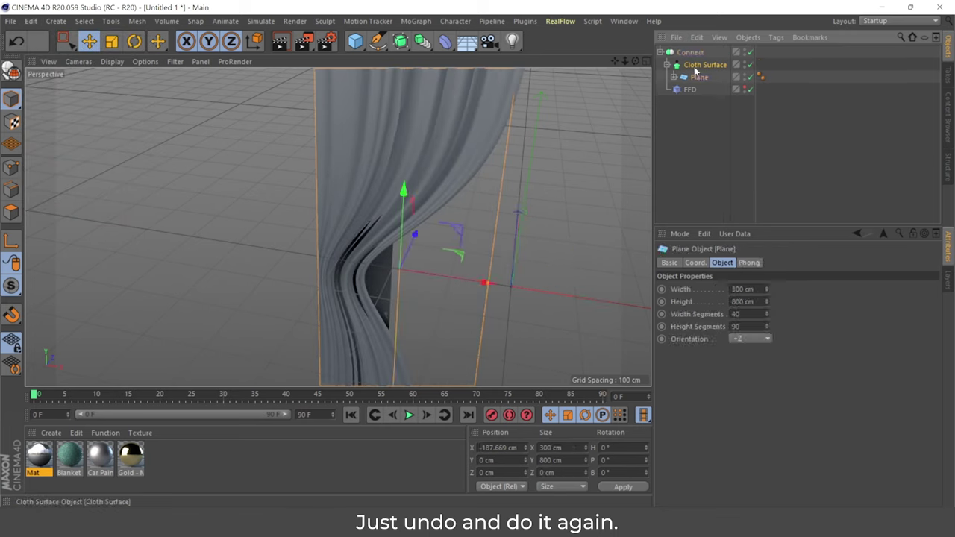
{"action": "left_click", "coordinate": [684, 67]}
{"action": "left_click", "coordinate": [690, 79]}
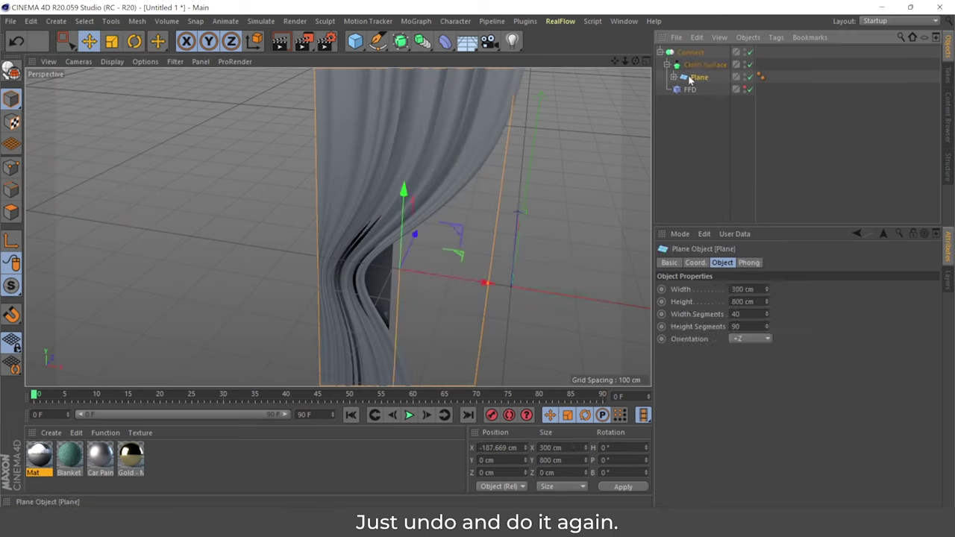
{"action": "left_click_drag", "start_coordinate": [676, 61], "coordinate": [680, 49]}
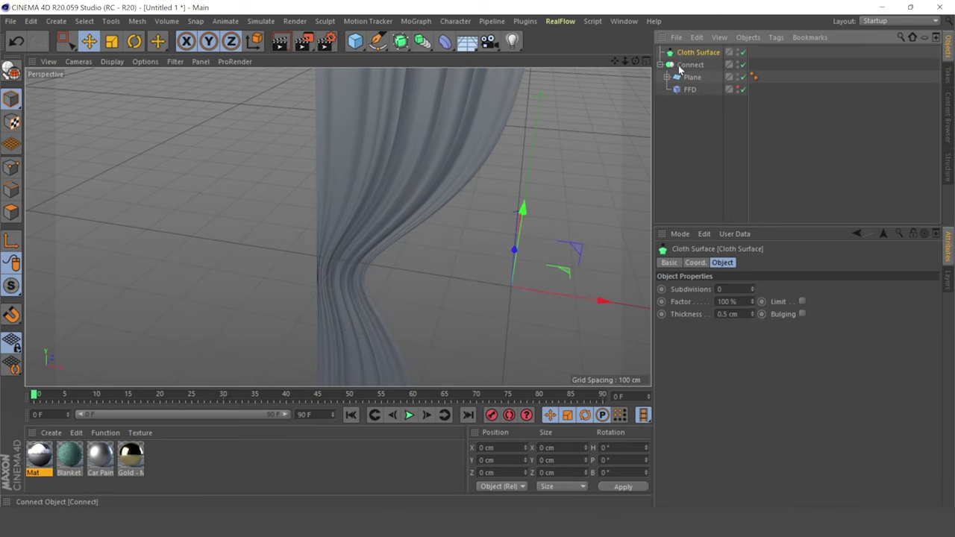
{"action": "left_click", "coordinate": [683, 66]}
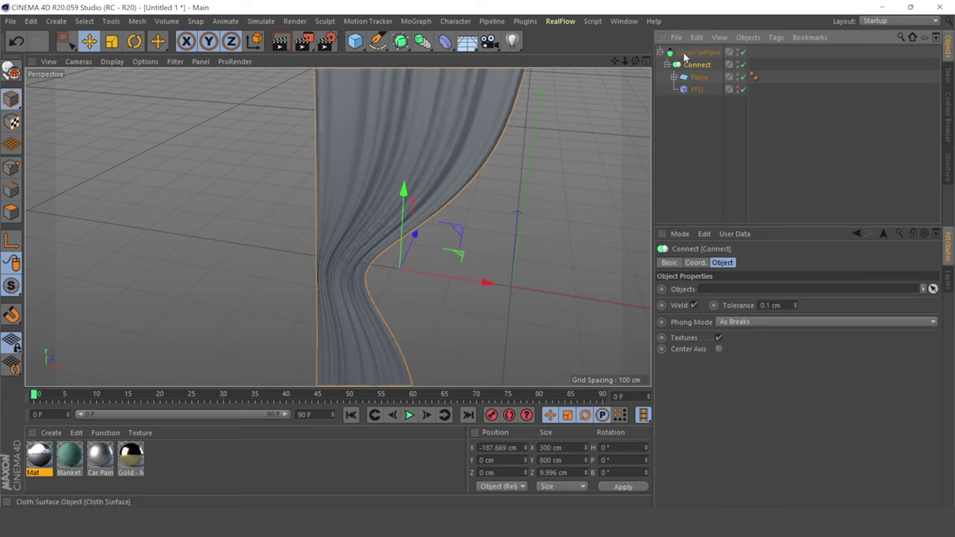
Raise the Cloth Surface thickness to 4.5 cm and inspect the thicker curtain from several angles
{"action": "left_click", "coordinate": [552, 136]}
{"action": "mouse_move", "coordinate": [552, 136]}
{"action": "left_mouse_down", "text": "alt"}
{"action": "mouse_move", "coordinate": [492, 158]}
{"action": "mouse_move", "coordinate": [532, 85]}
{"action": "left_mouse_up", "text": "alt"}
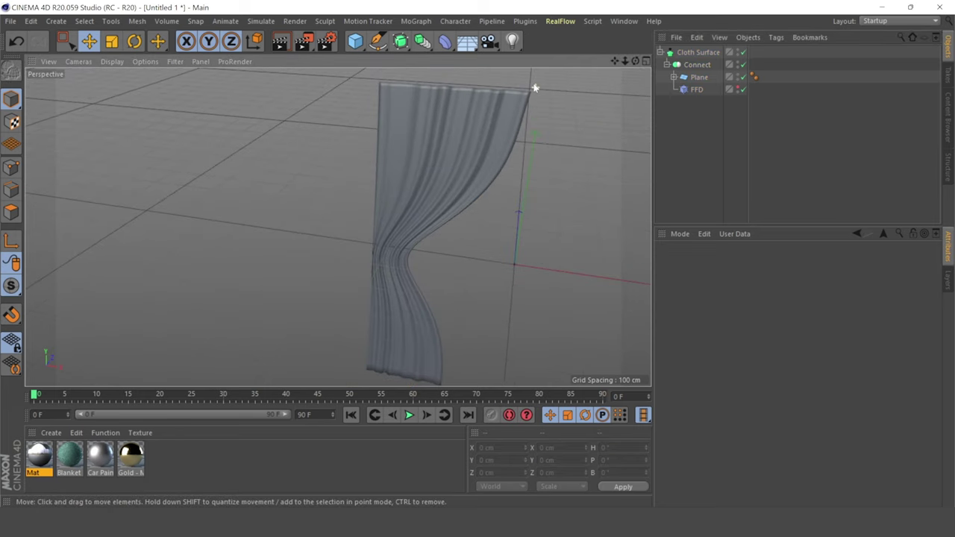
{"action": "left_click_drag", "start_coordinate": [635, 60], "coordinate": [337, 226]}
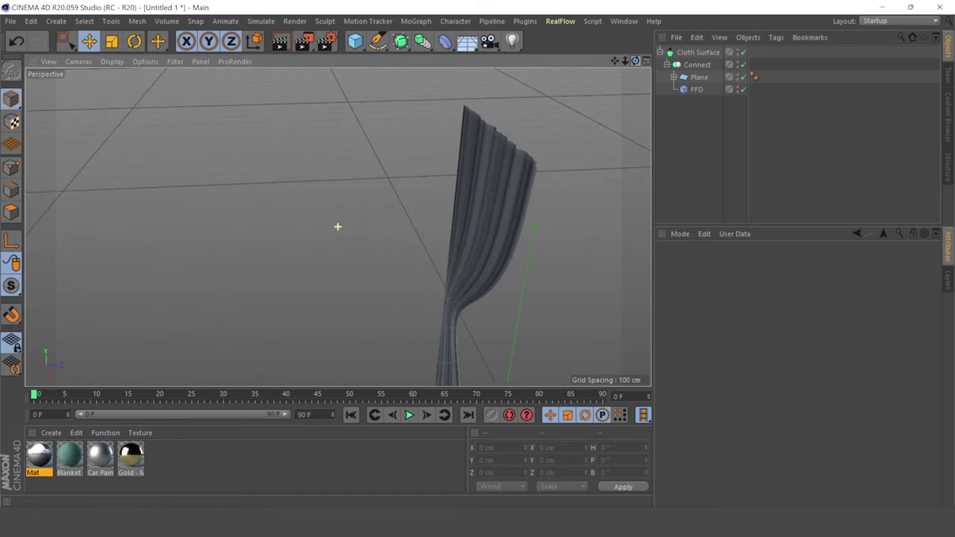
{"action": "left_click", "coordinate": [686, 54]}
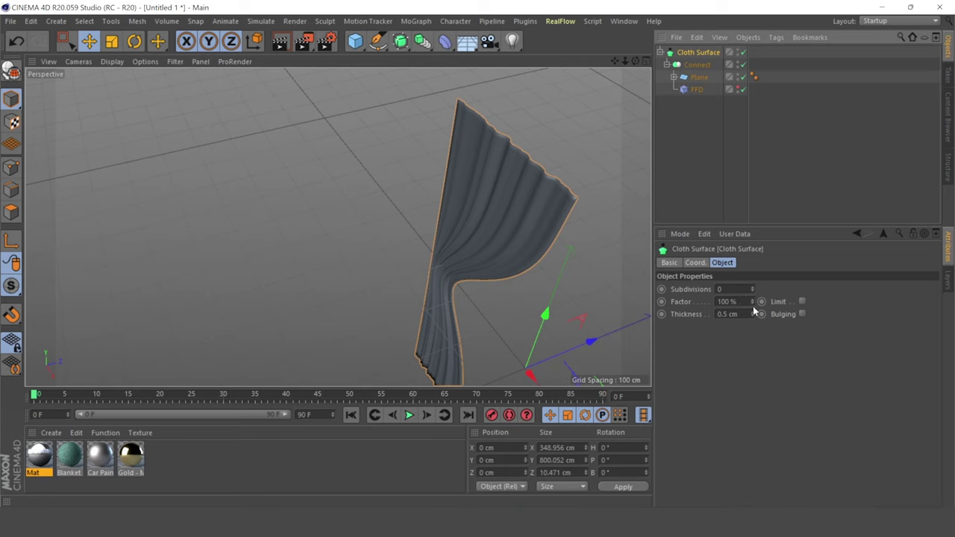
{"action": "left_click_drag", "start_coordinate": [752, 314], "coordinate": [751, 301]}
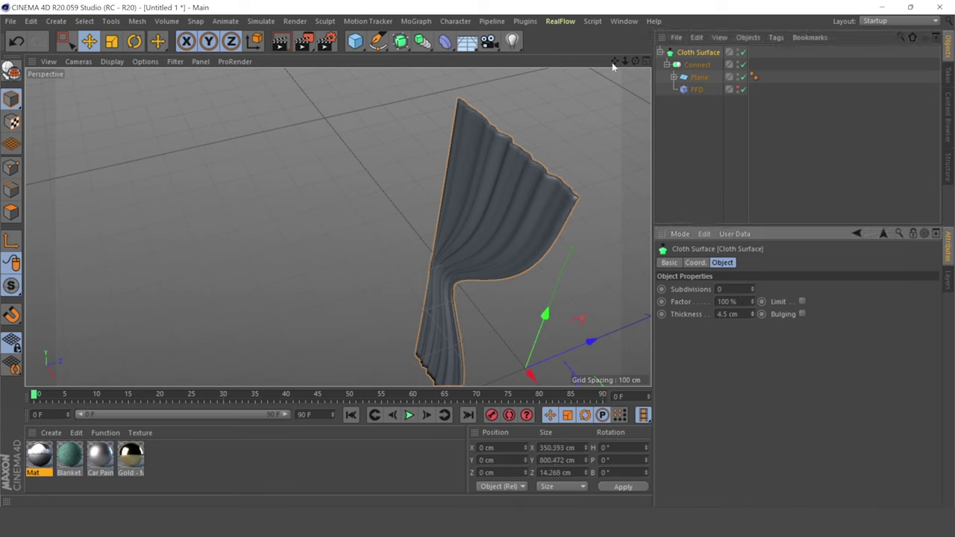
{"action": "mouse_move", "coordinate": [614, 60]}
{"action": "left_mouse_down"}
{"action": "mouse_move", "coordinate": [338, 227]}
{"action": "mouse_move", "coordinate": [297, 210]}
{"action": "left_mouse_up"}
{"action": "mouse_move", "coordinate": [624, 60]}
{"action": "left_mouse_down"}
{"action": "mouse_move", "coordinate": [597, 60]}
{"action": "mouse_move", "coordinate": [338, 226]}
{"action": "left_mouse_up"}
{"action": "left_click_drag", "start_coordinate": [618, 65], "coordinate": [619, 59]}
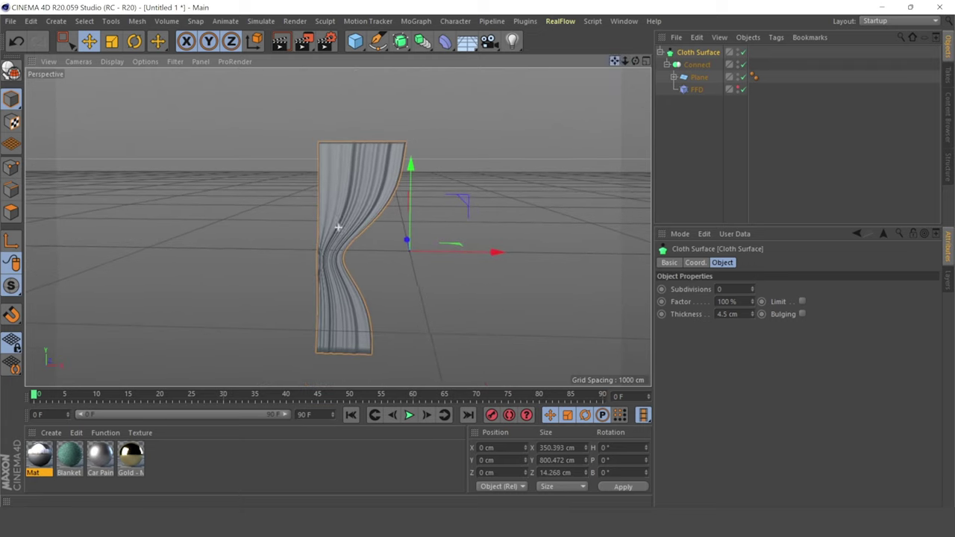
{"action": "scroll", "coordinate": [390, 187], "scroll_direction": "up", "scroll_amount": 3}
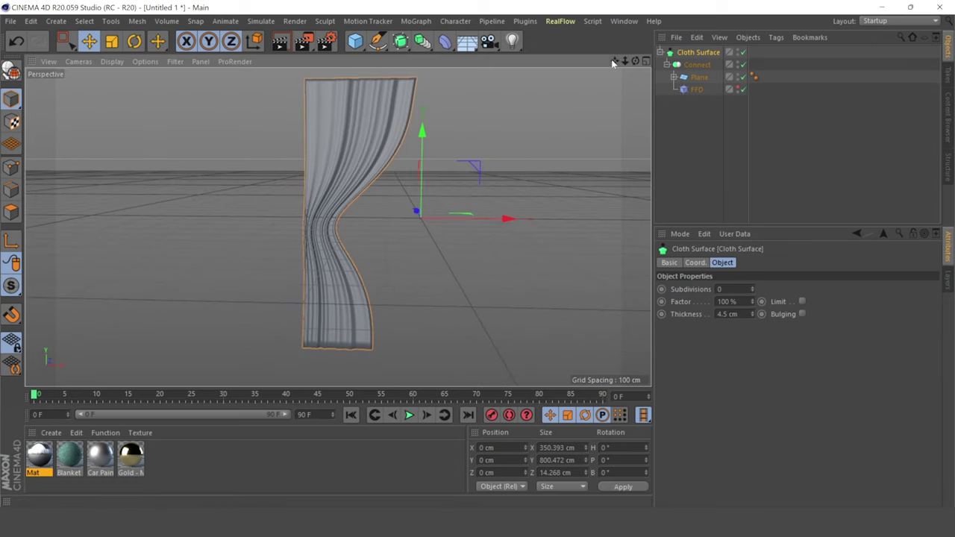
{"action": "left_click_drag", "start_coordinate": [612, 59], "coordinate": [637, 71]}
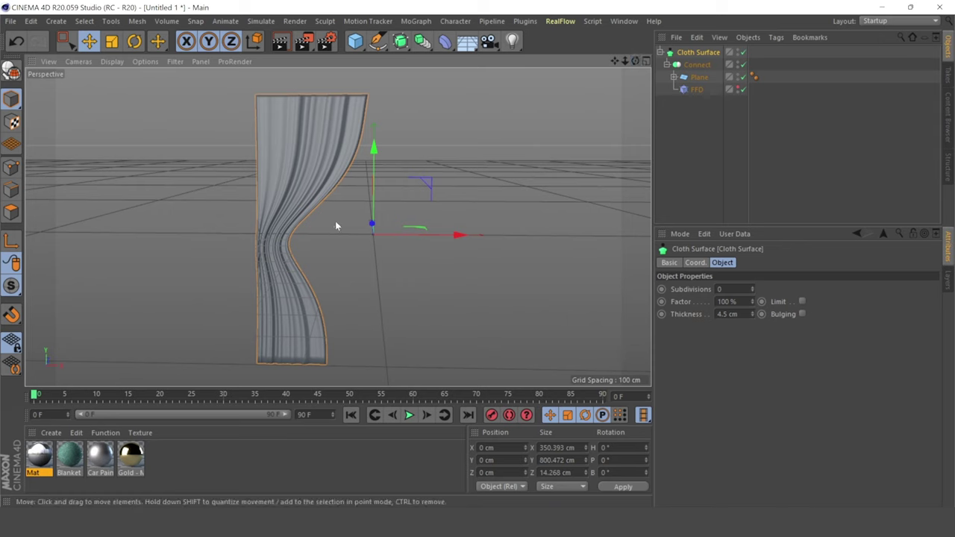
{"action": "left_click", "coordinate": [335, 222]}
Add a Circle spline laid flat in the XZ plane and shrink it to about a third
{"action": "left_click", "coordinate": [377, 41]}
{"action": "left_click", "coordinate": [529, 83]}
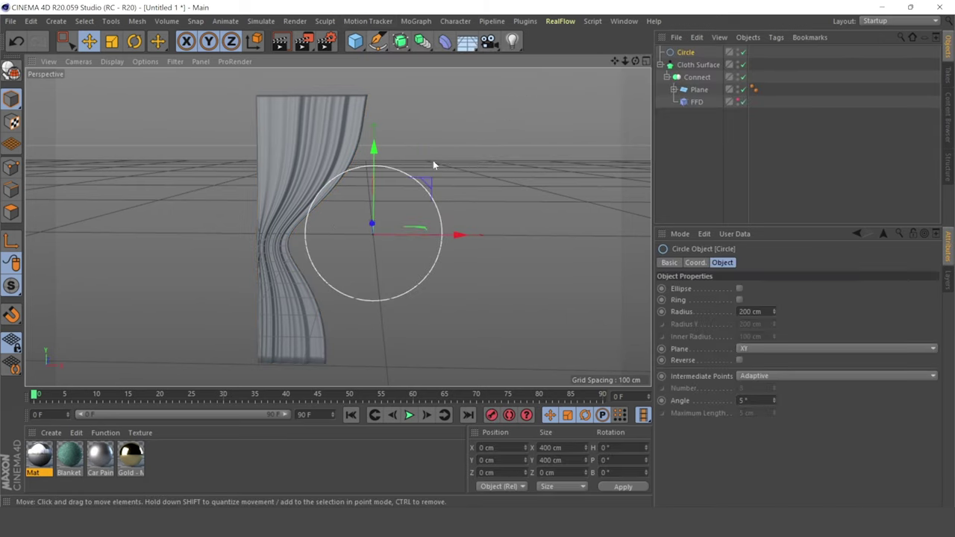
{"action": "left_click", "coordinate": [751, 350]}
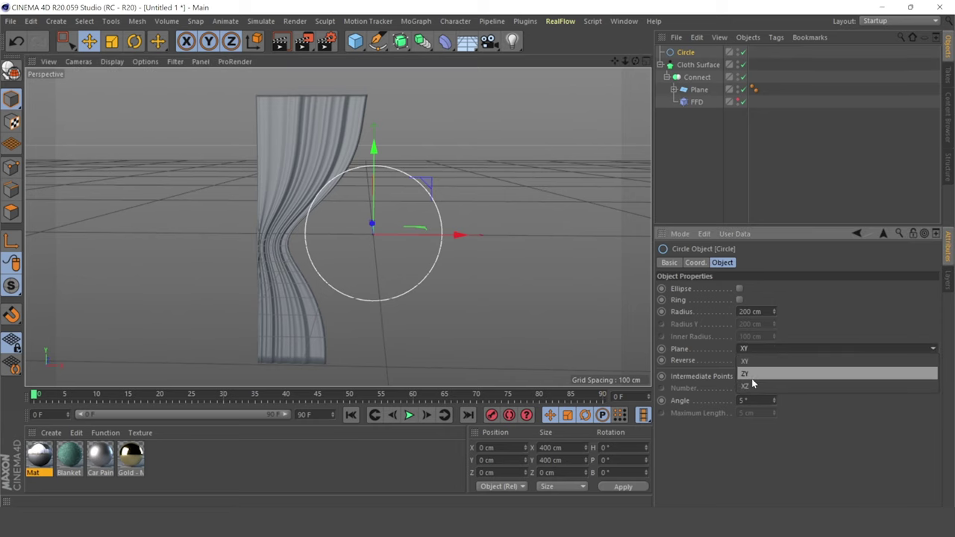
{"action": "left_click", "coordinate": [751, 379]}
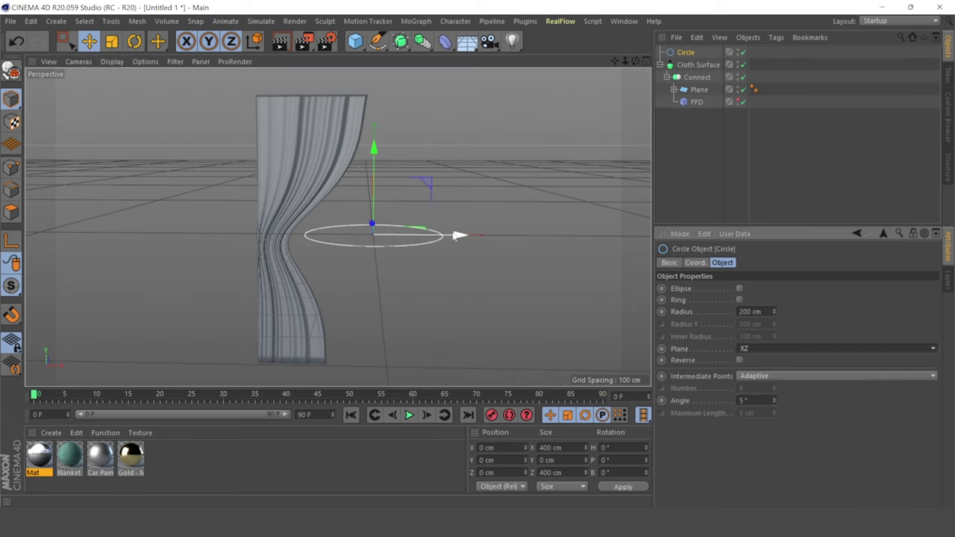
{"action": "key", "text": "t"}
{"action": "mouse_move", "coordinate": [492, 150]}
{"action": "left_mouse_down"}
{"action": "mouse_move", "coordinate": [222, 297]}
{"action": "mouse_move", "coordinate": [190, 291]}
{"action": "left_mouse_up"}
Move the circle left onto the curtain's waist and tilt it about 11.7°
{"action": "left_click", "coordinate": [97, 42]}
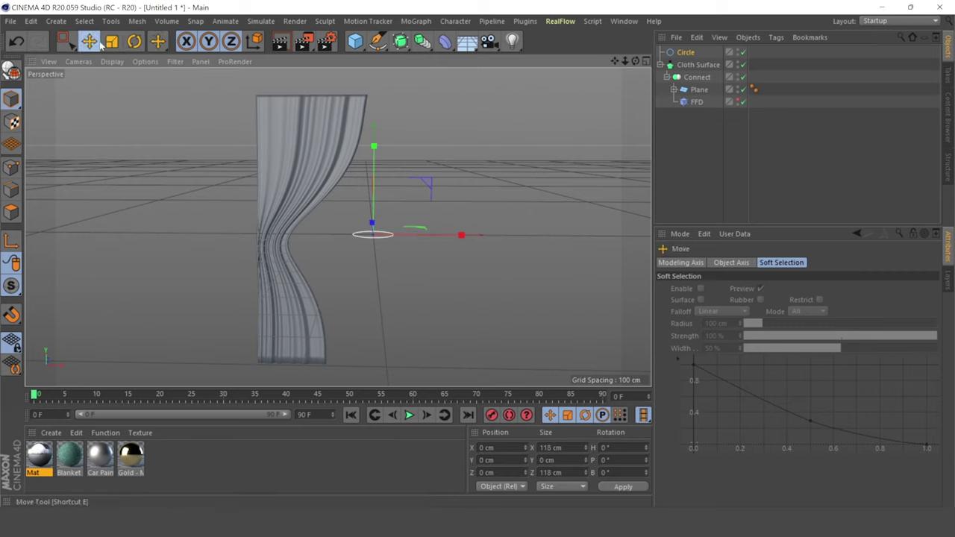
{"action": "left_click_drag", "start_coordinate": [455, 236], "coordinate": [350, 237]}
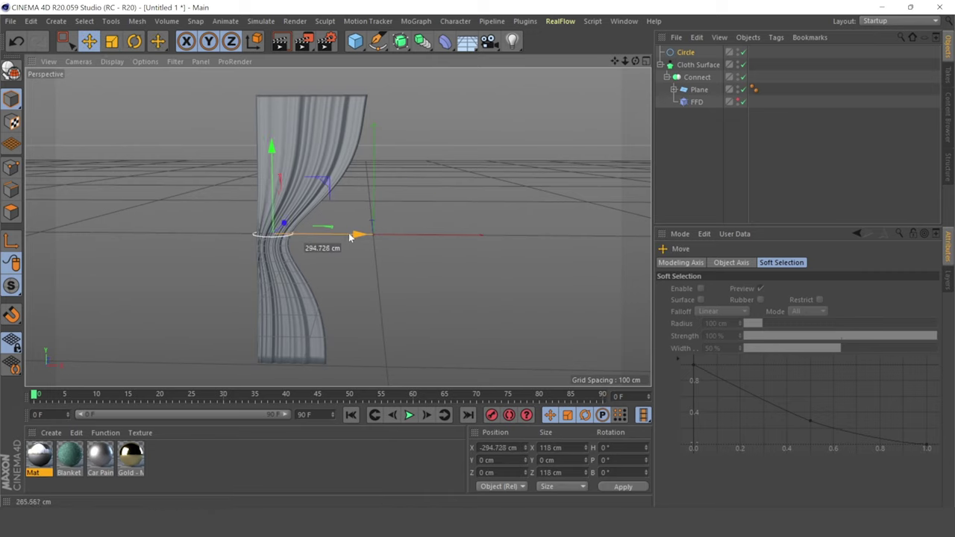
{"action": "left_click", "coordinate": [134, 42]}
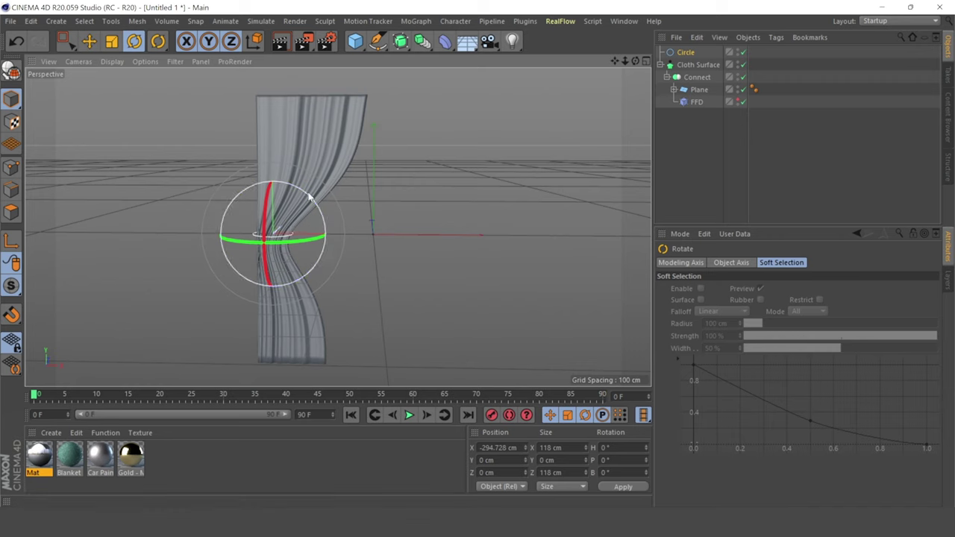
{"action": "left_click_drag", "start_coordinate": [309, 196], "coordinate": [315, 203]}
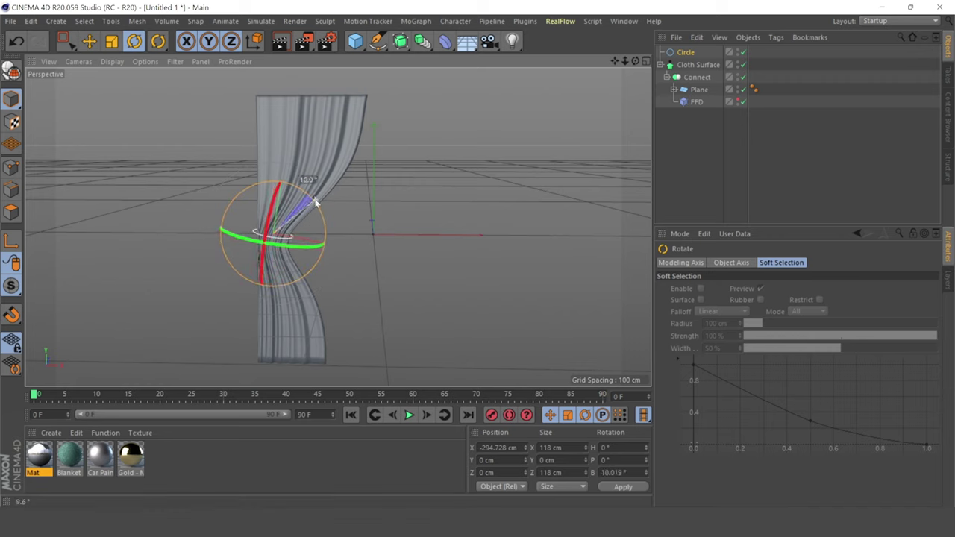
{"action": "left_click", "coordinate": [88, 43]}
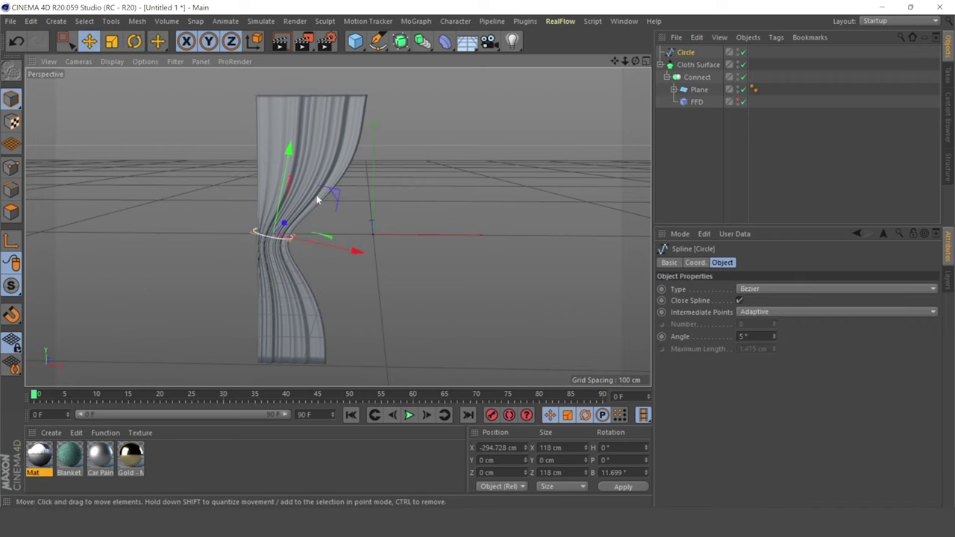
{"action": "left_click", "coordinate": [254, 41]}
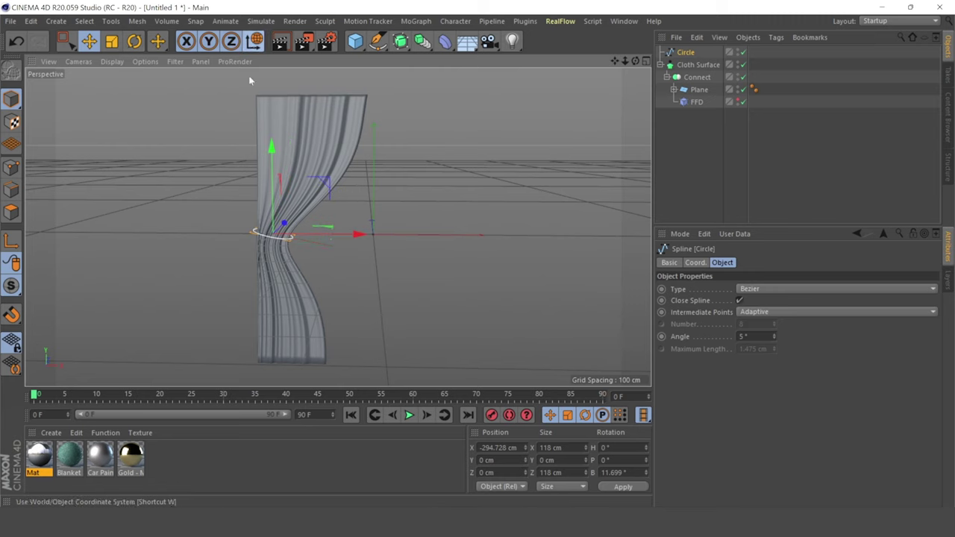
{"action": "left_click", "coordinate": [158, 44]}
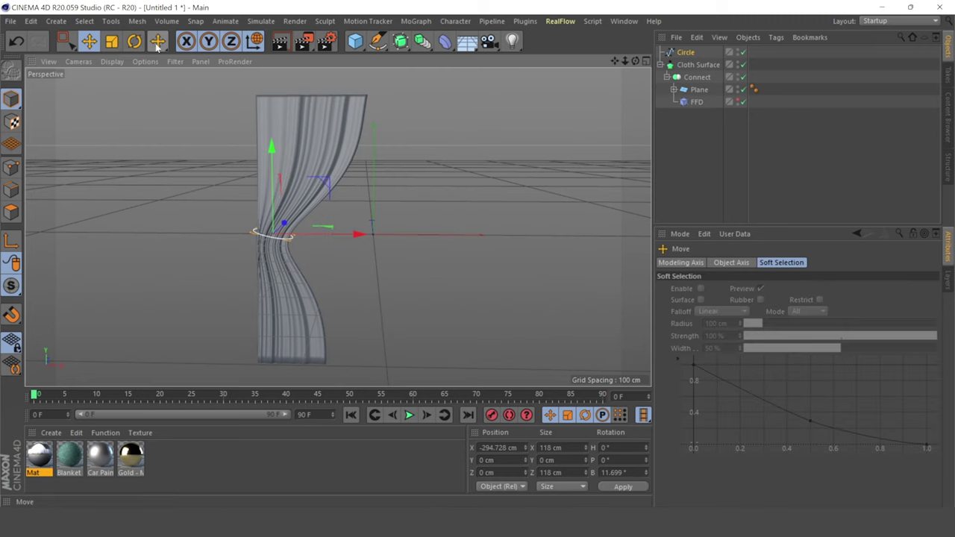
Flatten the circle's depth and squeeze it tightly around the curtain's waist
{"action": "left_click", "coordinate": [111, 42]}
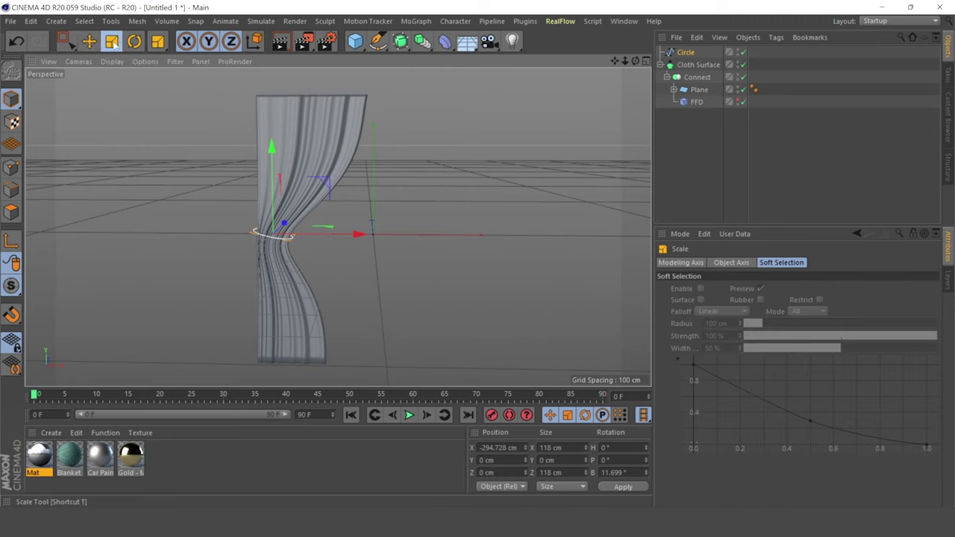
{"action": "left_click_drag", "start_coordinate": [273, 227], "coordinate": [281, 229]}
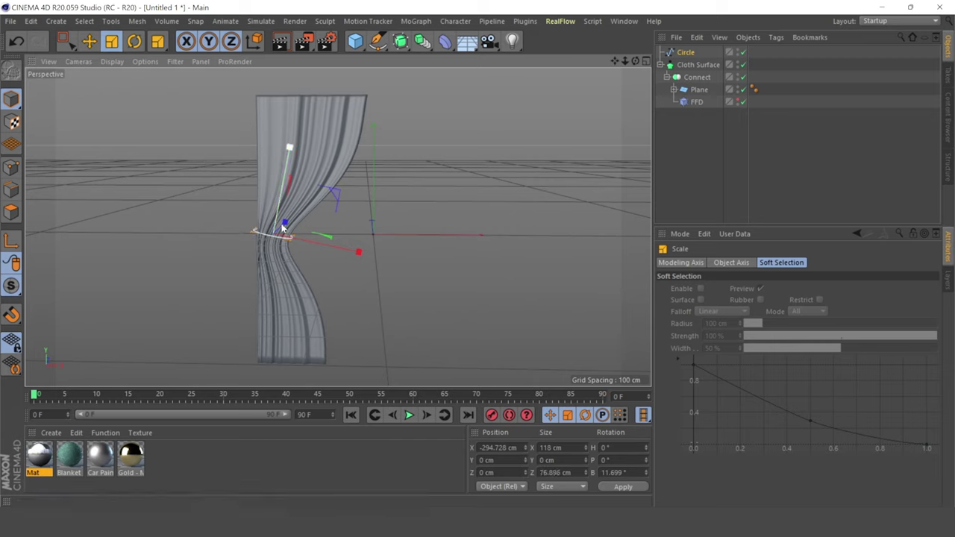
{"action": "left_click", "coordinate": [89, 42]}
{"action": "left_click_drag", "start_coordinate": [635, 61], "coordinate": [609, 75]}
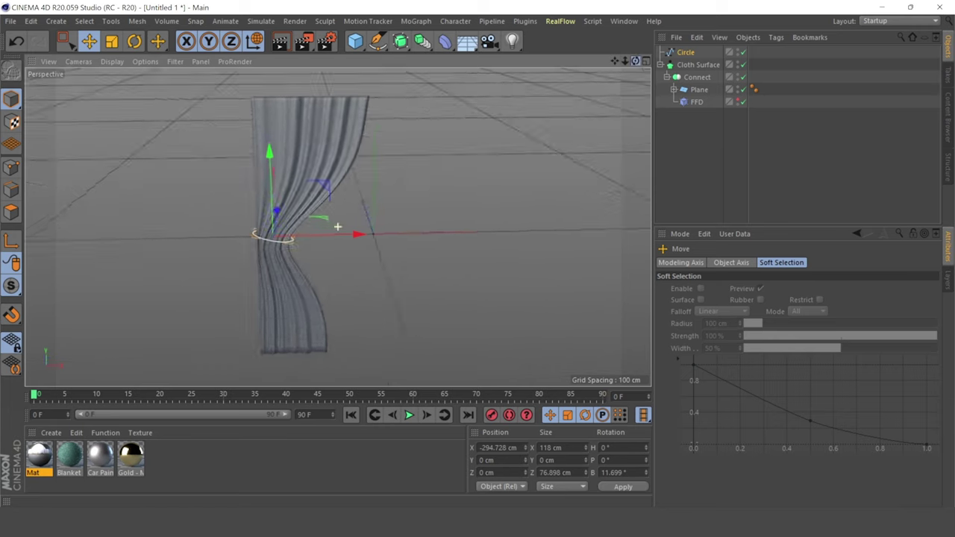
{"action": "scroll", "coordinate": [418, 166], "scroll_direction": "up", "scroll_amount": 3}
{"action": "scroll", "coordinate": [417, 167], "scroll_direction": "up", "scroll_amount": 3}
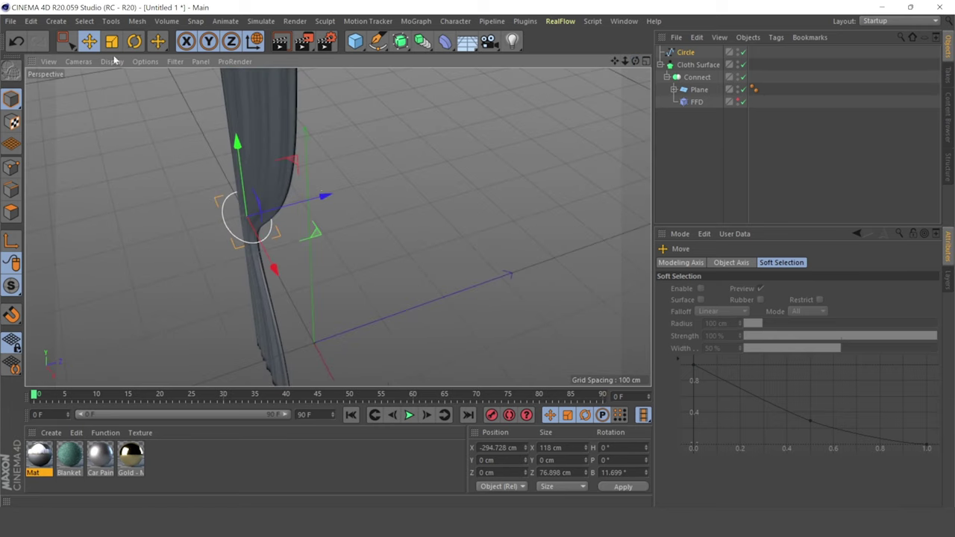
{"action": "left_click", "coordinate": [111, 42]}
{"action": "left_click_drag", "start_coordinate": [337, 207], "coordinate": [282, 212]}
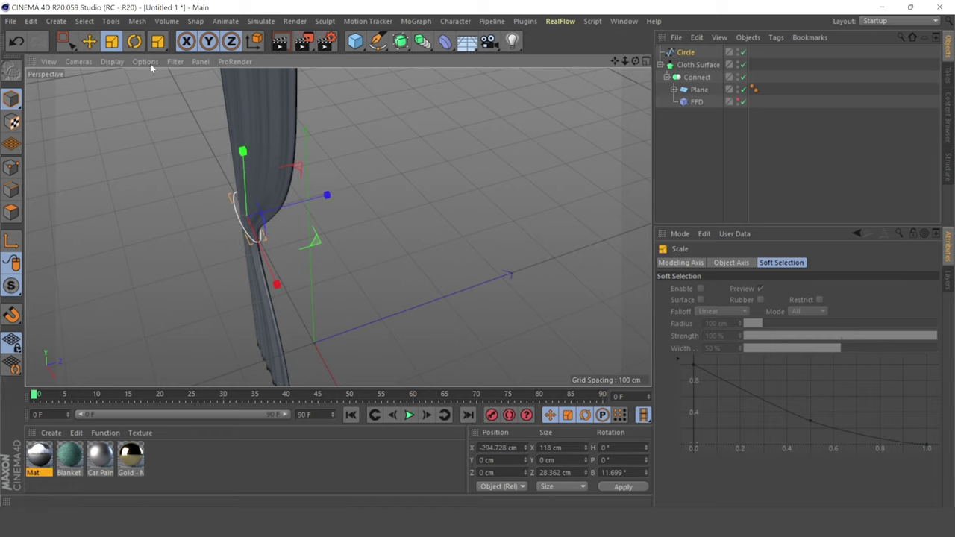
{"action": "left_click", "coordinate": [88, 42]}
Return to a front view of the curtain and deselect the circle
{"action": "middle_click_drag", "start_coordinate": [411, 155], "coordinate": [481, 111], "text": "alt"}
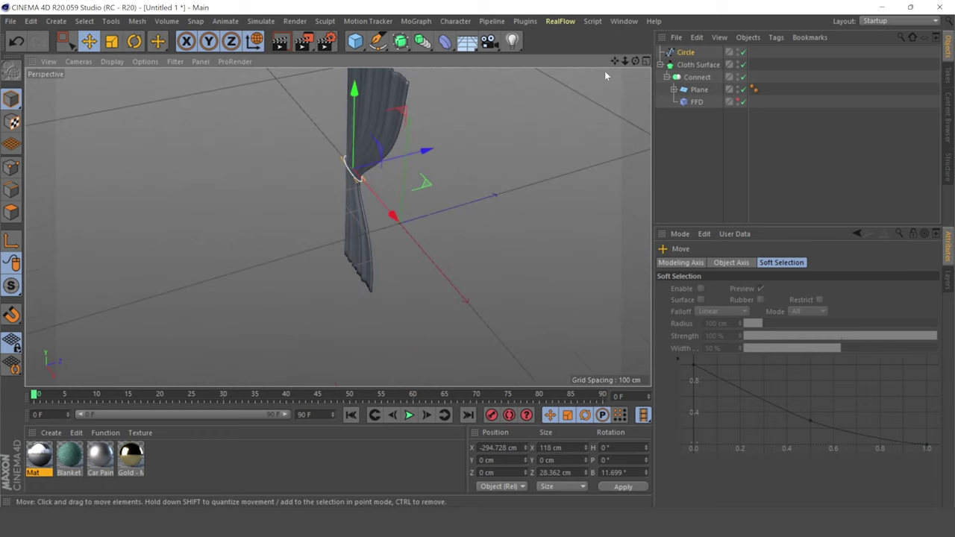
{"action": "left_click_drag", "start_coordinate": [480, 111], "coordinate": [337, 226], "text": "alt"}
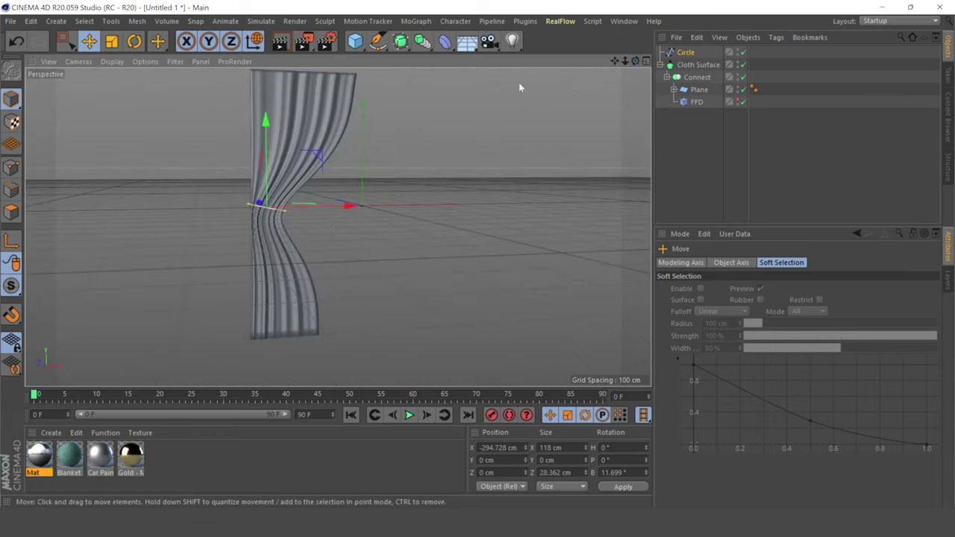
{"action": "left_click_drag", "start_coordinate": [635, 61], "coordinate": [338, 227]}
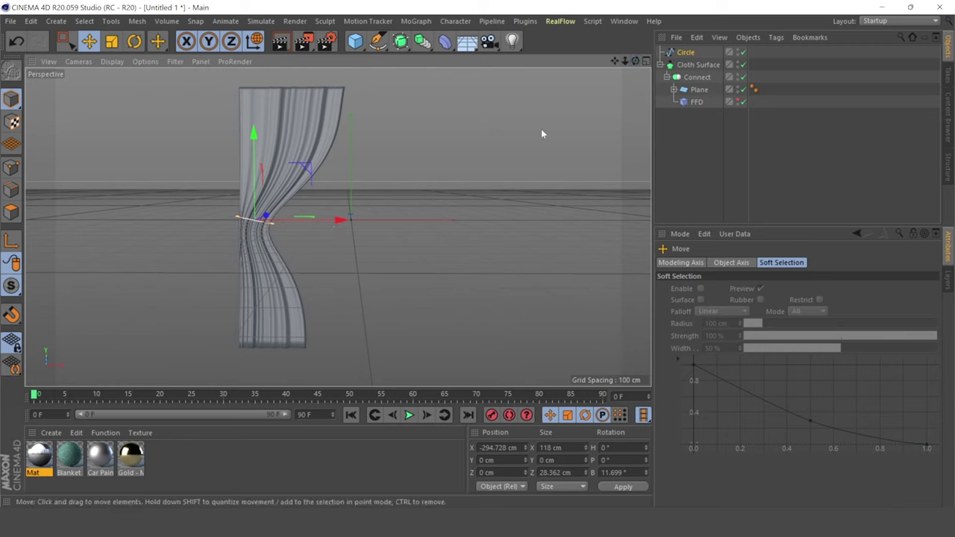
{"action": "left_click", "coordinate": [427, 186]}
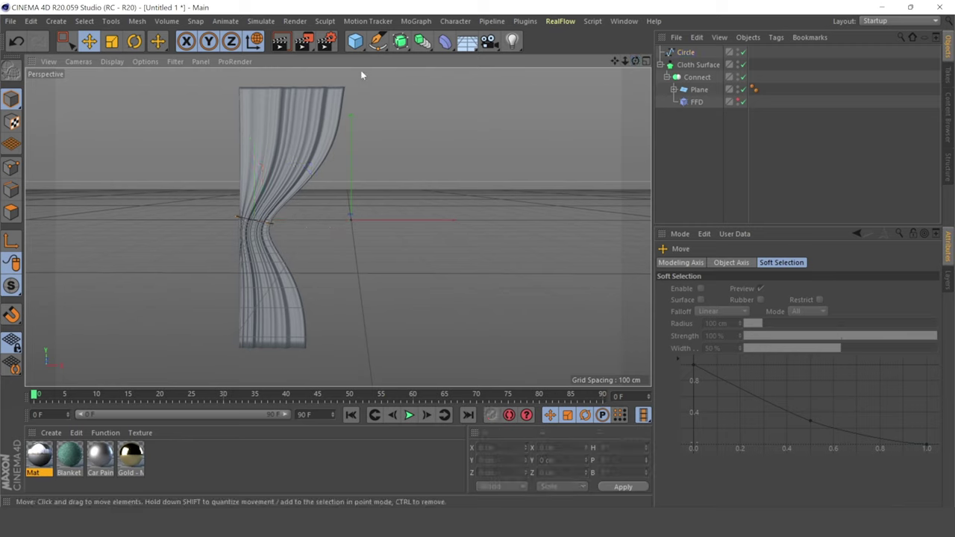
{"action": "left_click", "coordinate": [377, 41]}
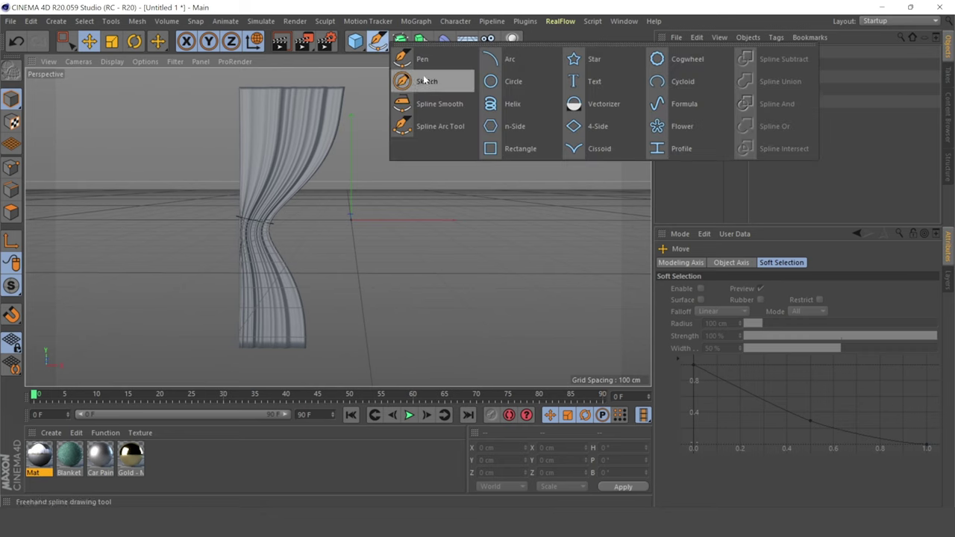
Add an editable Rectangle spline and scale it to a thin strip about 6.133 × 27.709 cm
{"action": "left_click", "coordinate": [499, 148]}
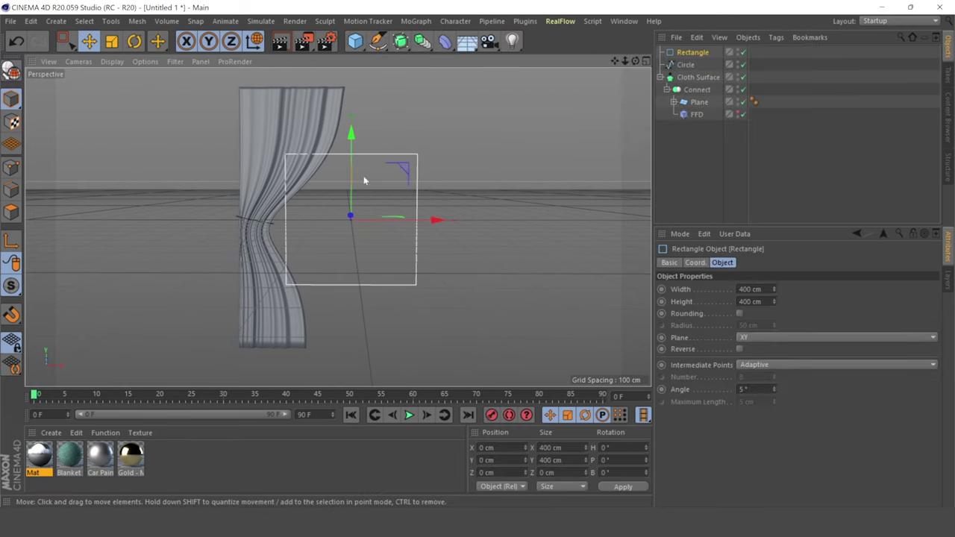
{"action": "left_click", "coordinate": [12, 72]}
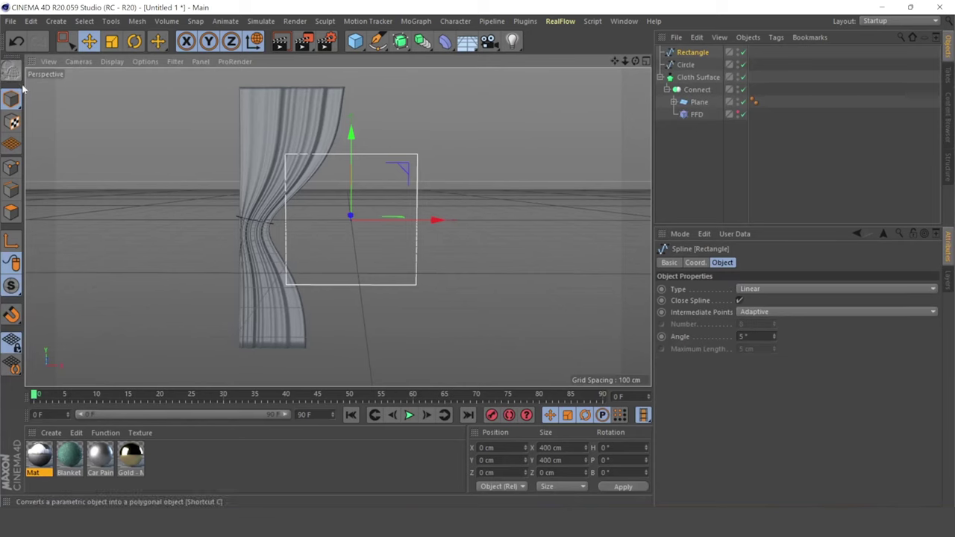
{"action": "left_click", "coordinate": [111, 42]}
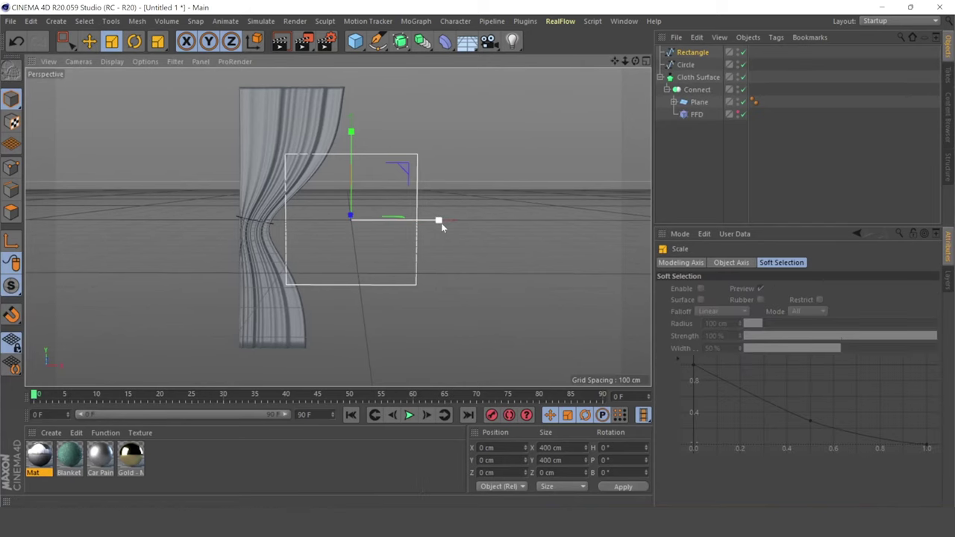
{"action": "left_click_drag", "start_coordinate": [439, 220], "coordinate": [354, 211]}
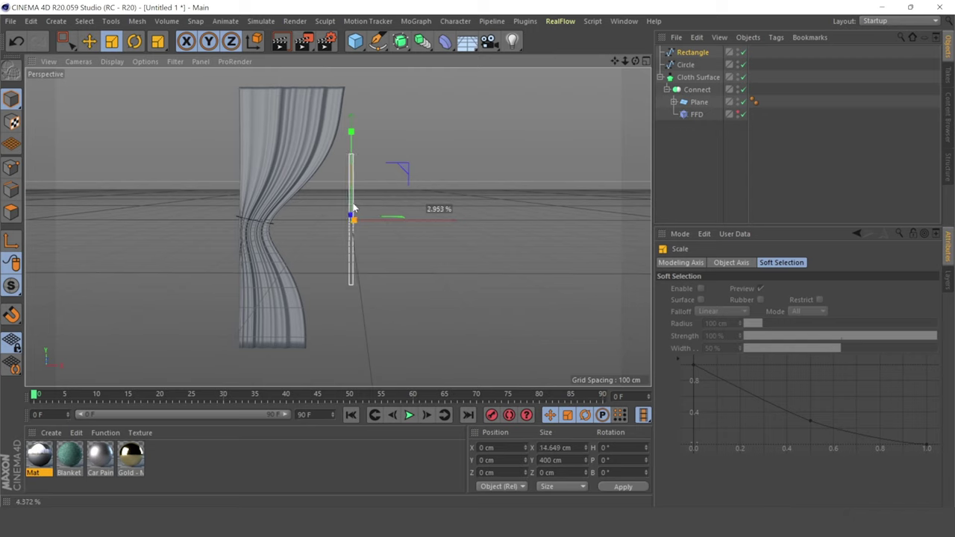
{"action": "left_click_drag", "start_coordinate": [353, 133], "coordinate": [357, 154]}
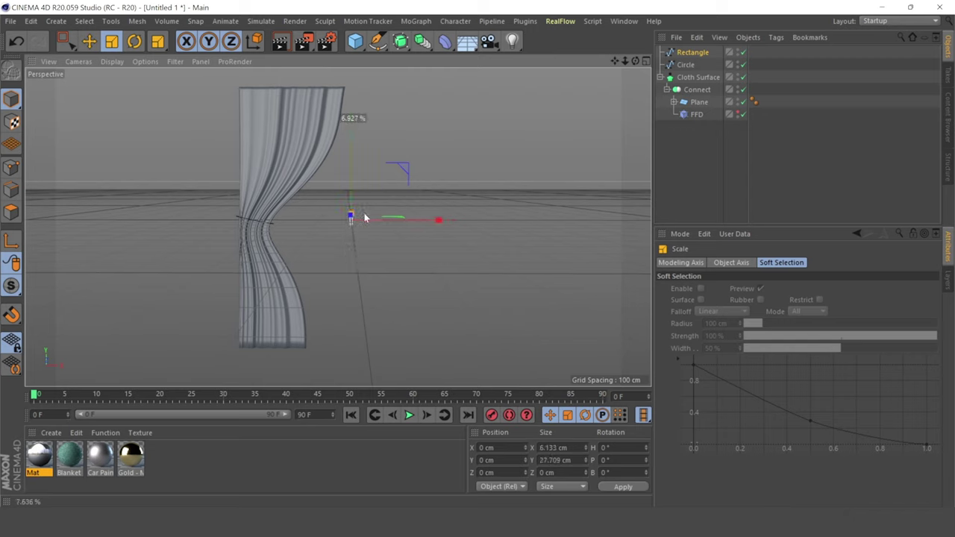
{"action": "left_click", "coordinate": [88, 41]}
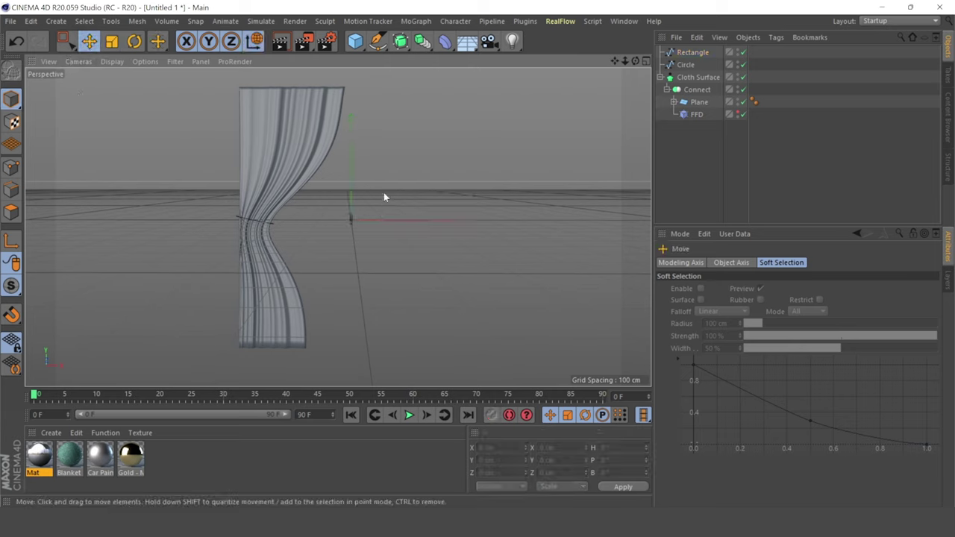
Add an empty Sweep generator to the scene
{"action": "left_click", "coordinate": [350, 218]}
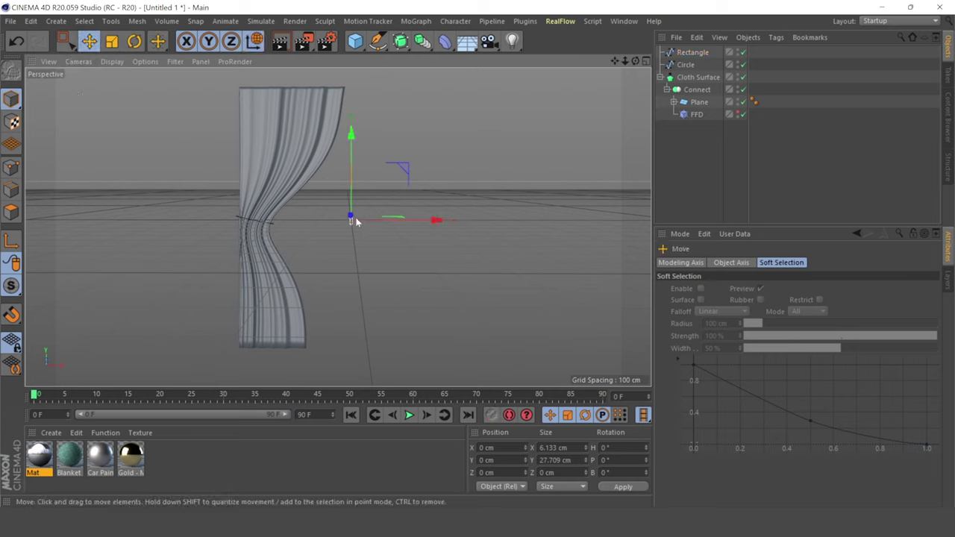
{"action": "left_click", "coordinate": [685, 64]}
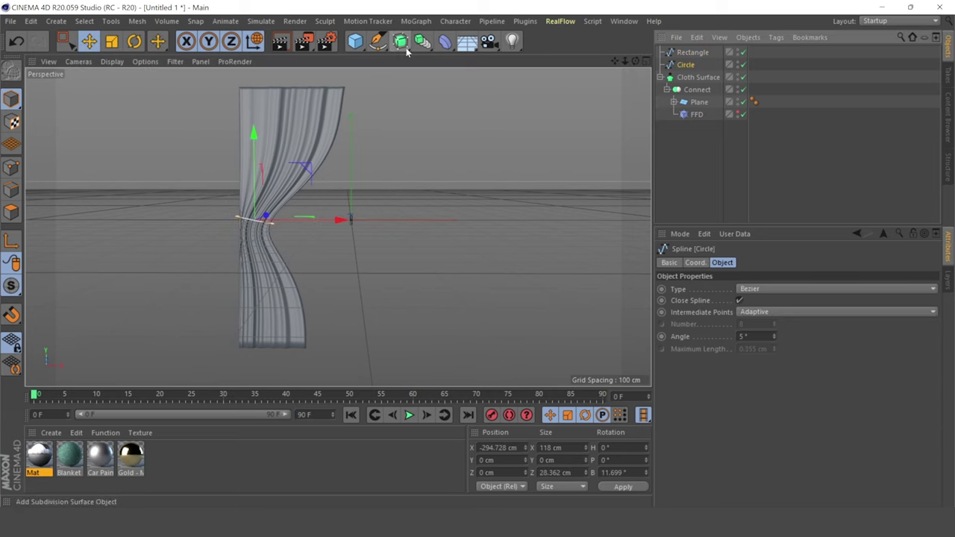
{"action": "left_click_drag", "start_coordinate": [407, 50], "coordinate": [454, 102]}
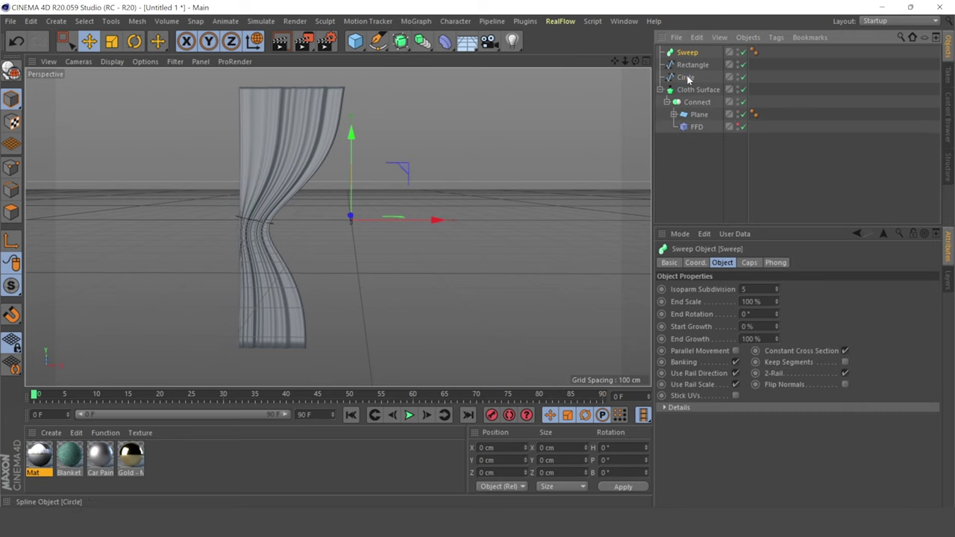
Place the Rectangle and Circle splines inside the Sweep generator
{"action": "left_click", "coordinate": [686, 78]}
{"action": "left_click", "coordinate": [690, 67], "text": "ctrl"}
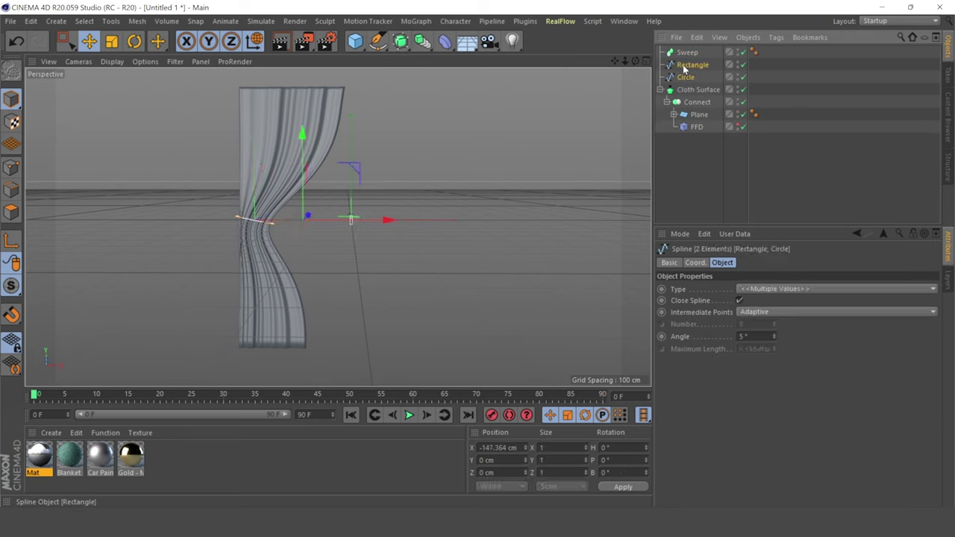
{"action": "left_click_drag", "start_coordinate": [687, 56], "coordinate": [687, 53]}
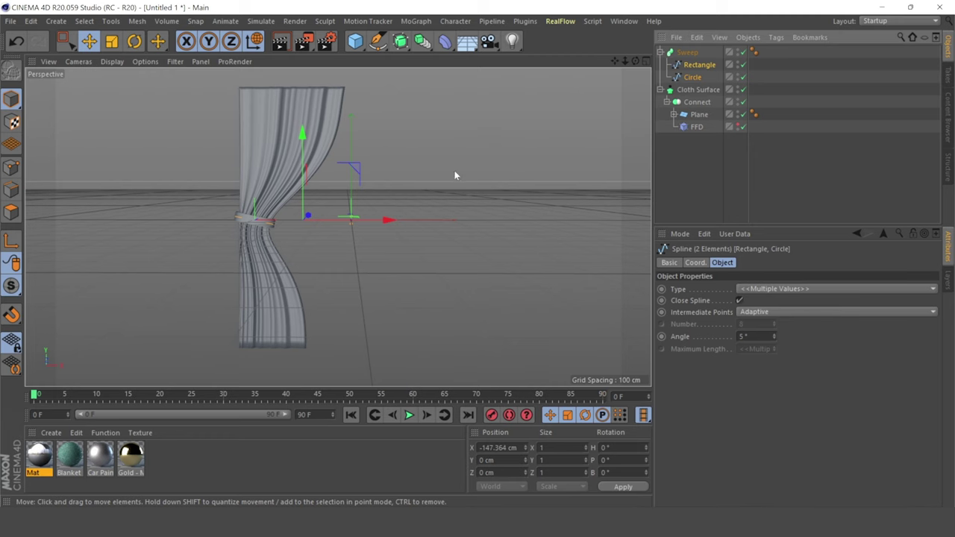
{"action": "left_click", "coordinate": [492, 154]}
{"action": "left_click", "coordinate": [688, 54]}
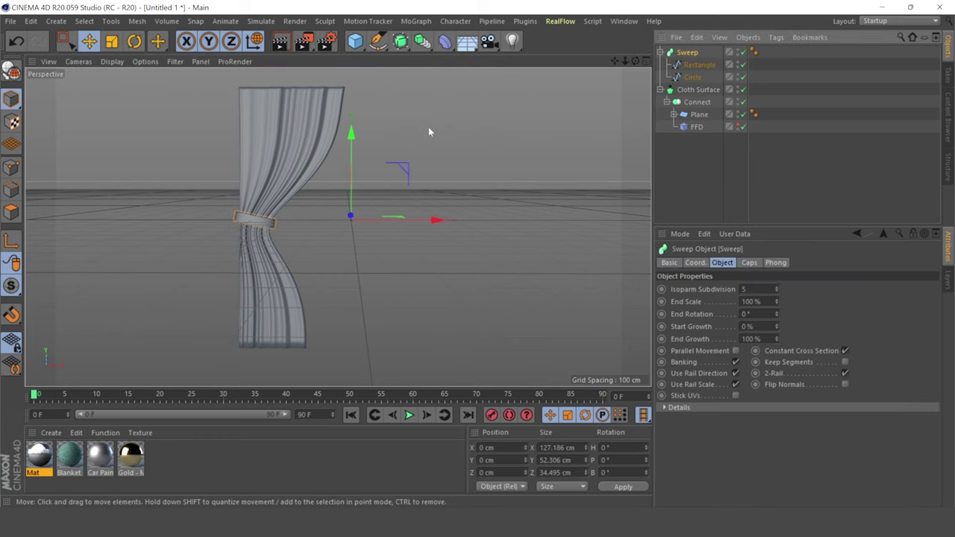
Shrink the Sweep band and slide it left so it wraps the curtain's gathered waist
{"action": "key", "text": "t"}
{"action": "left_click_drag", "start_coordinate": [464, 141], "coordinate": [413, 151]}
{"action": "left_click", "coordinate": [88, 42]}
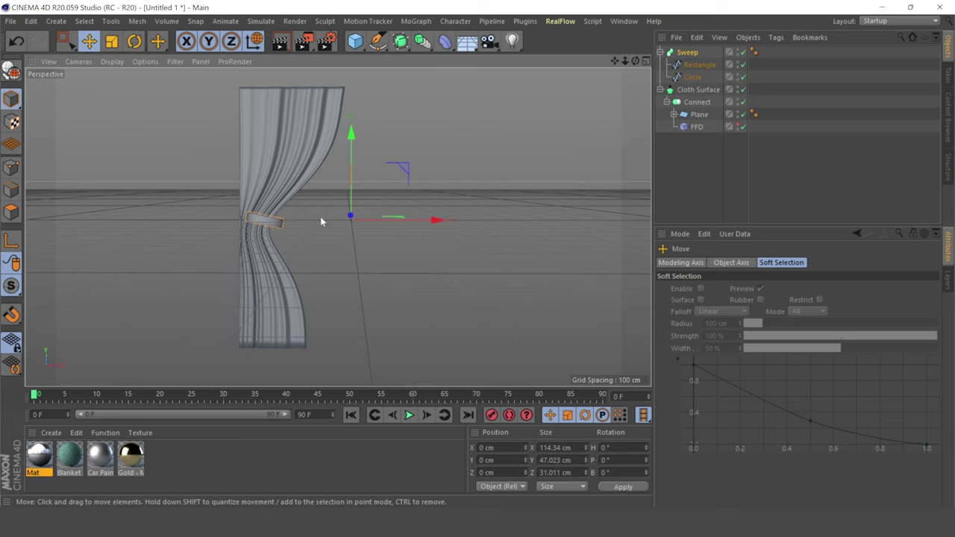
{"action": "left_click_drag", "start_coordinate": [436, 220], "coordinate": [334, 220]}
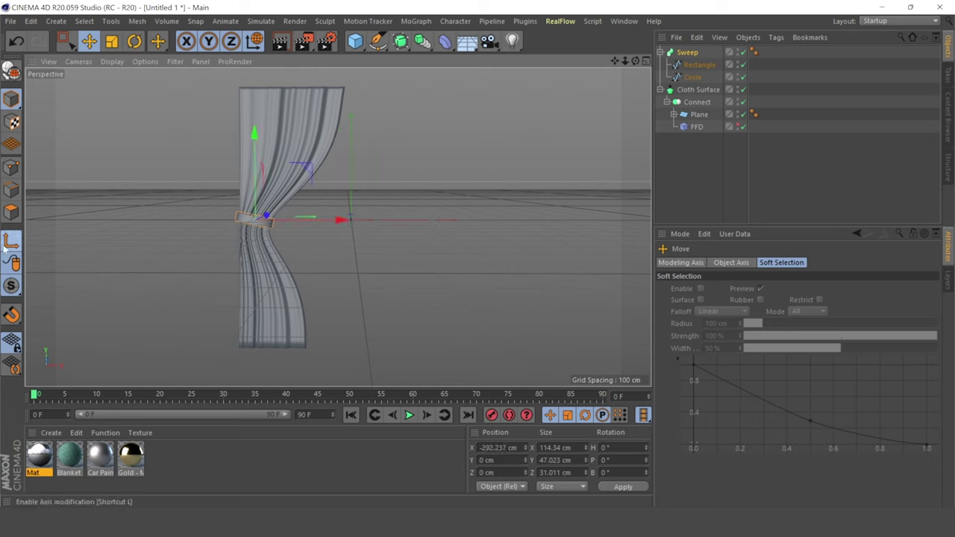
{"action": "left_click", "coordinate": [399, 252]}
{"action": "left_click", "coordinate": [247, 220]}
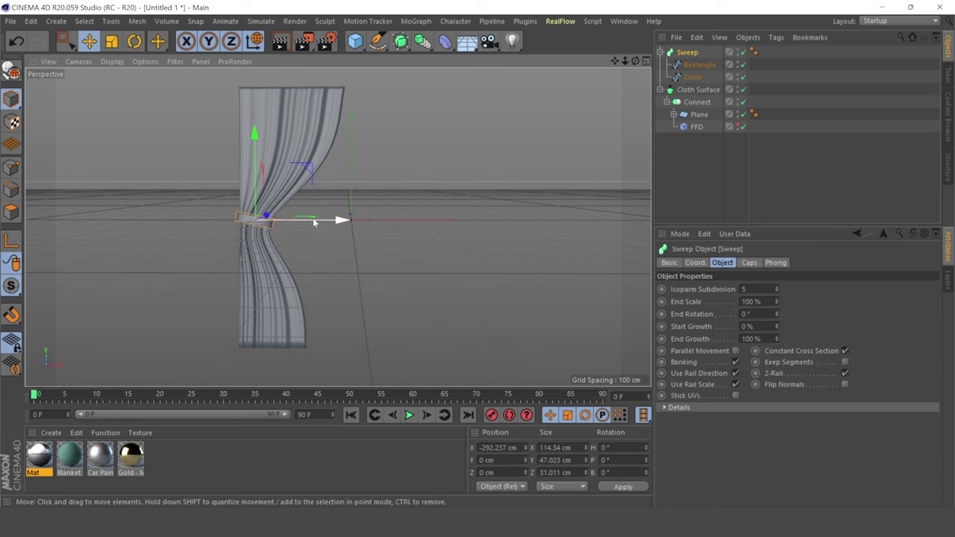
{"action": "left_click_drag", "start_coordinate": [635, 60], "coordinate": [567, 112]}
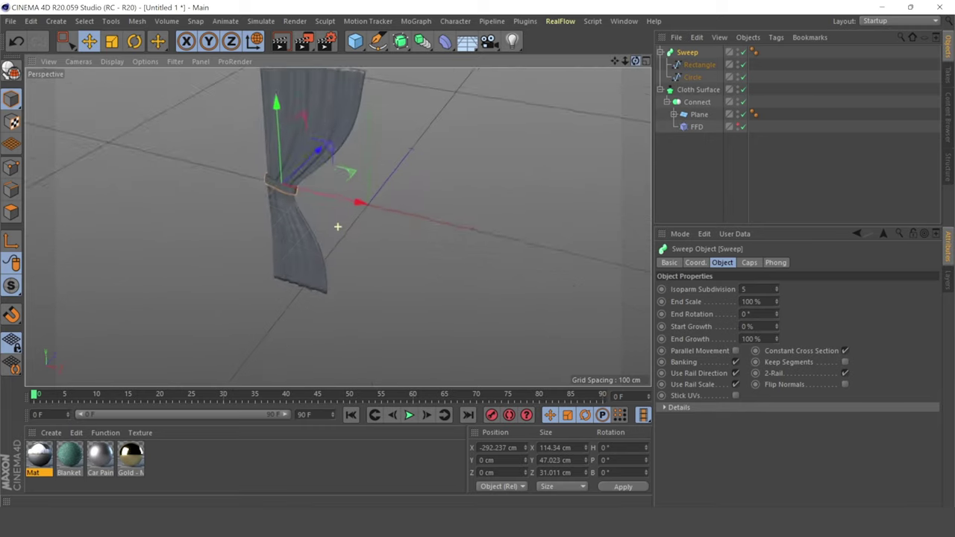
{"action": "mouse_move", "coordinate": [337, 226]}
{"action": "left_mouse_down", "text": "alt"}
{"action": "mouse_move", "coordinate": [636, 62]}
{"action": "mouse_move", "coordinate": [337, 226]}
{"action": "left_mouse_up", "text": "alt"}
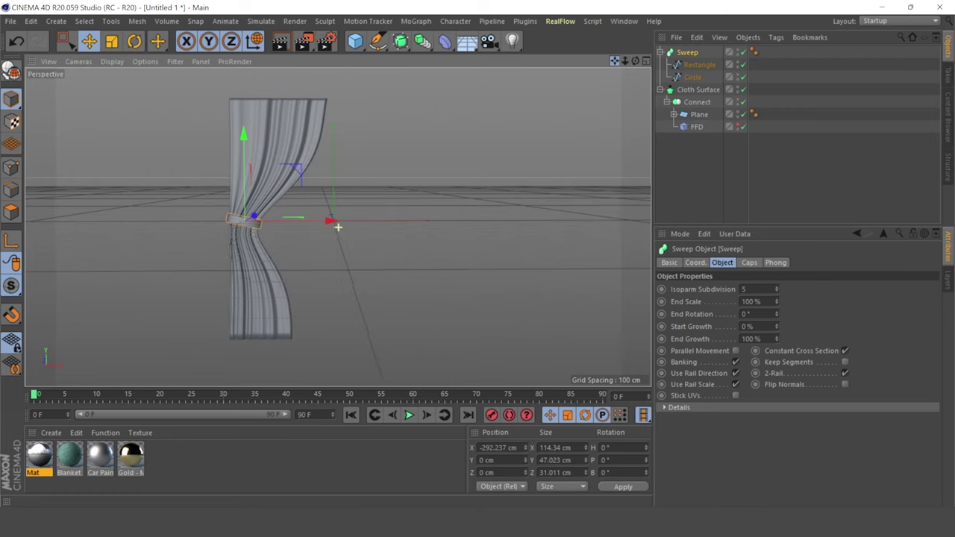
{"action": "left_click", "coordinate": [380, 175]}
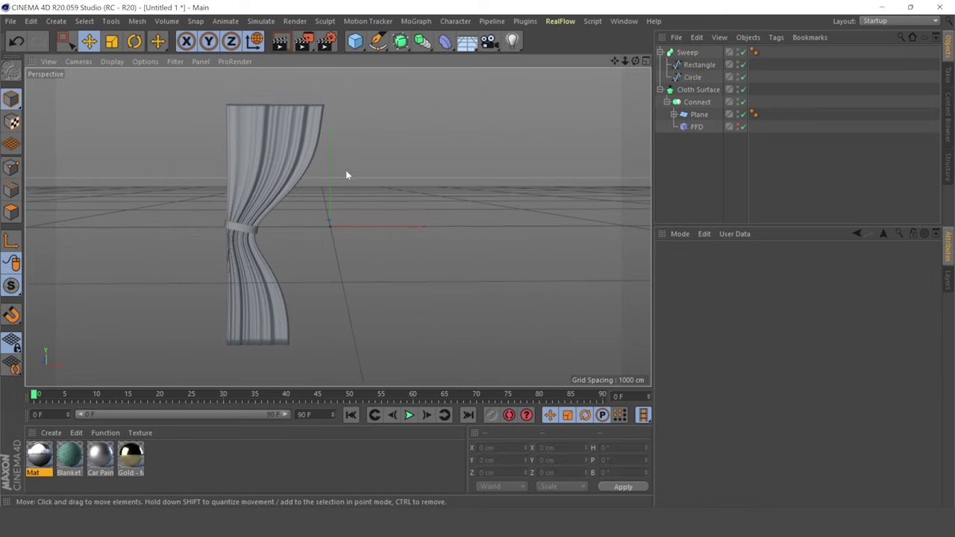
Add a thin Cylinder and orient it horizontally along +X
{"action": "left_click", "coordinate": [294, 168]}
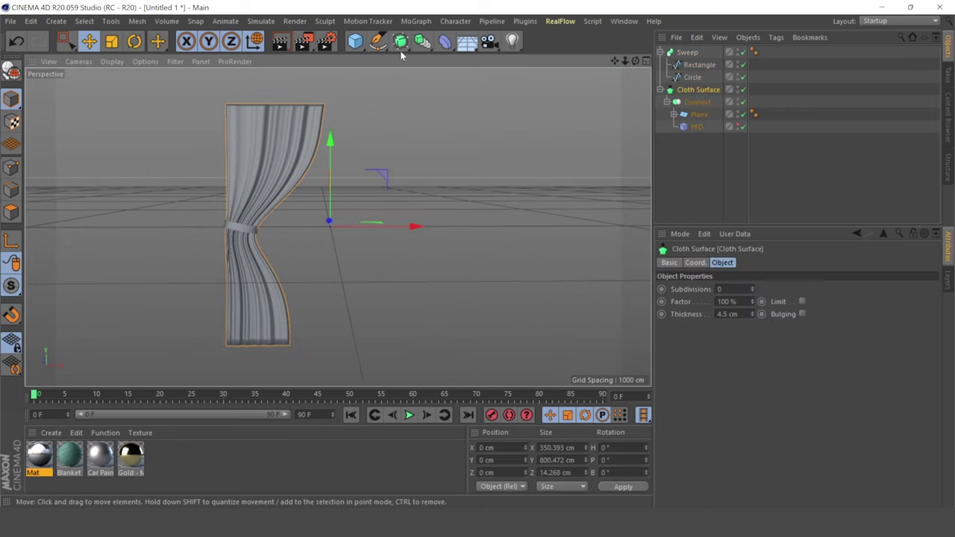
{"action": "left_click", "coordinate": [355, 41]}
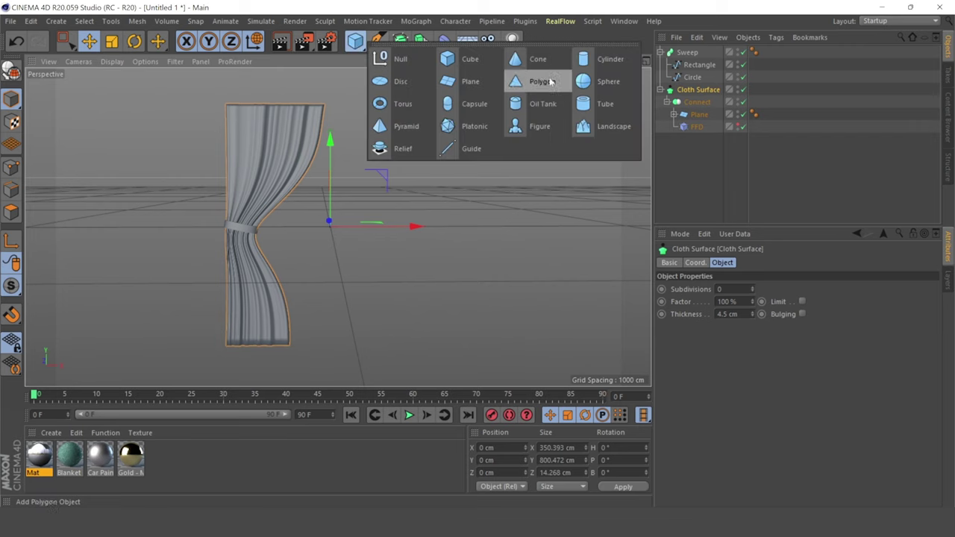
{"action": "left_click", "coordinate": [604, 60]}
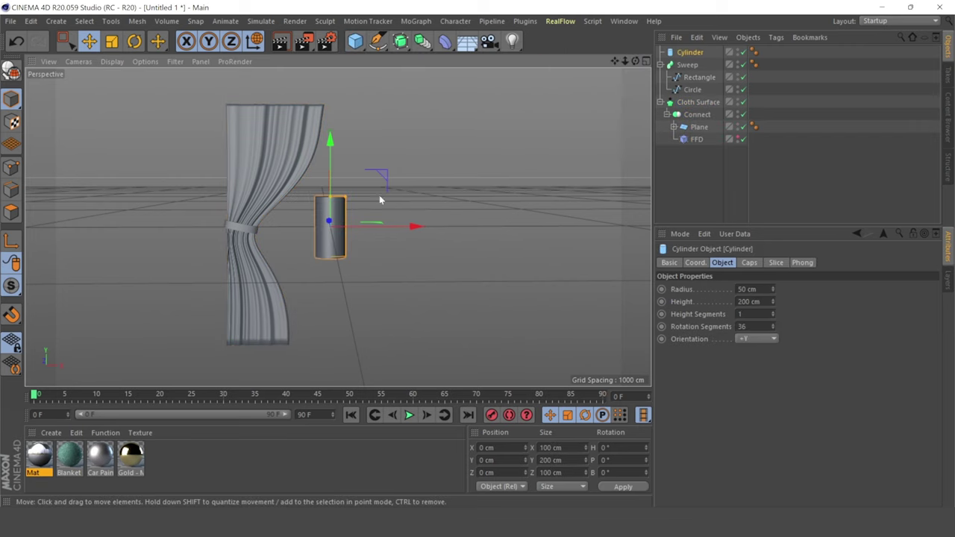
{"action": "left_click_drag", "start_coordinate": [347, 198], "coordinate": [335, 198]}
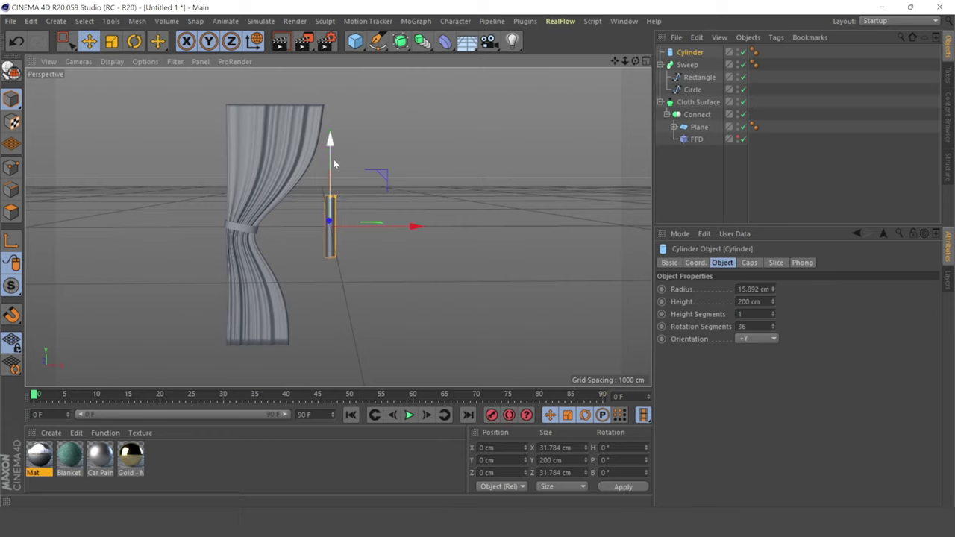
{"action": "left_click", "coordinate": [773, 300]}
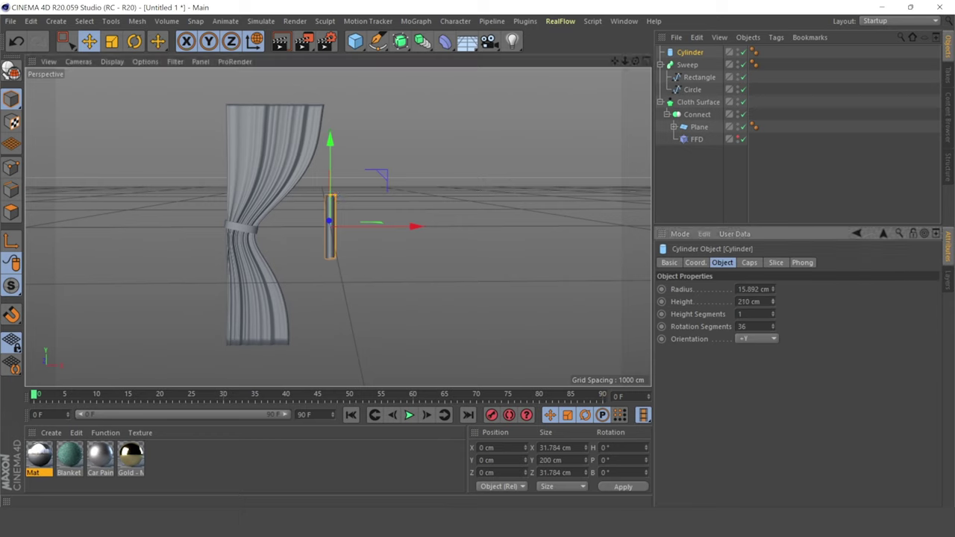
{"action": "left_click", "coordinate": [773, 338]}
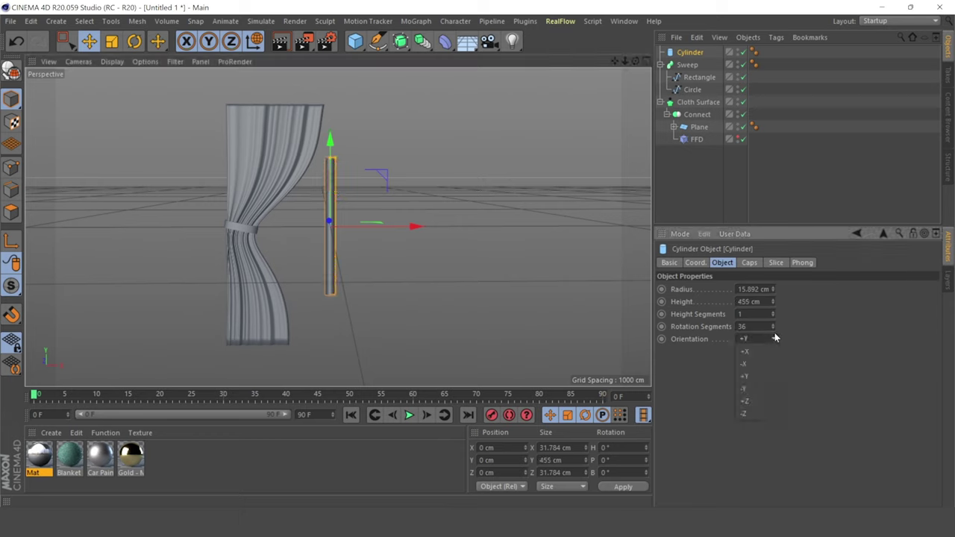
{"action": "left_click", "coordinate": [769, 406]}
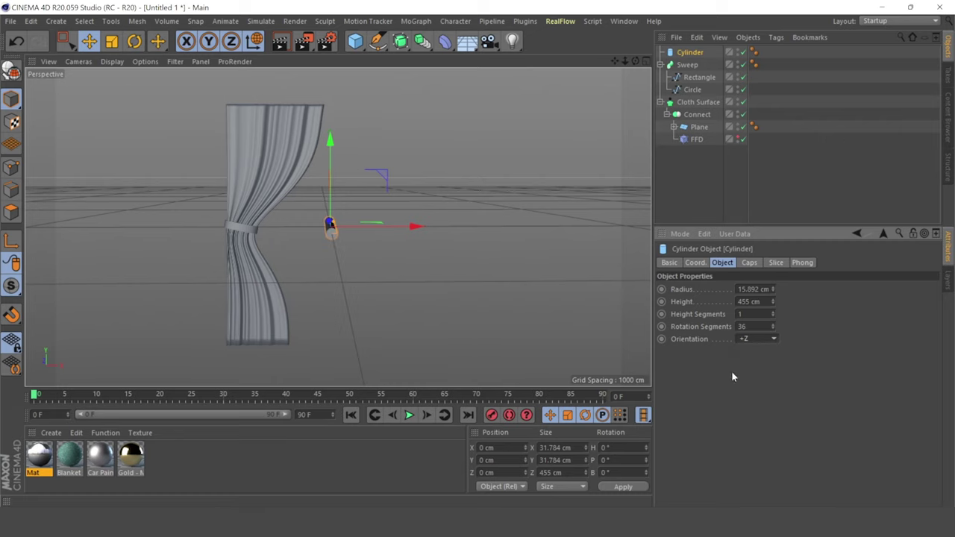
{"action": "left_click", "coordinate": [772, 339]}
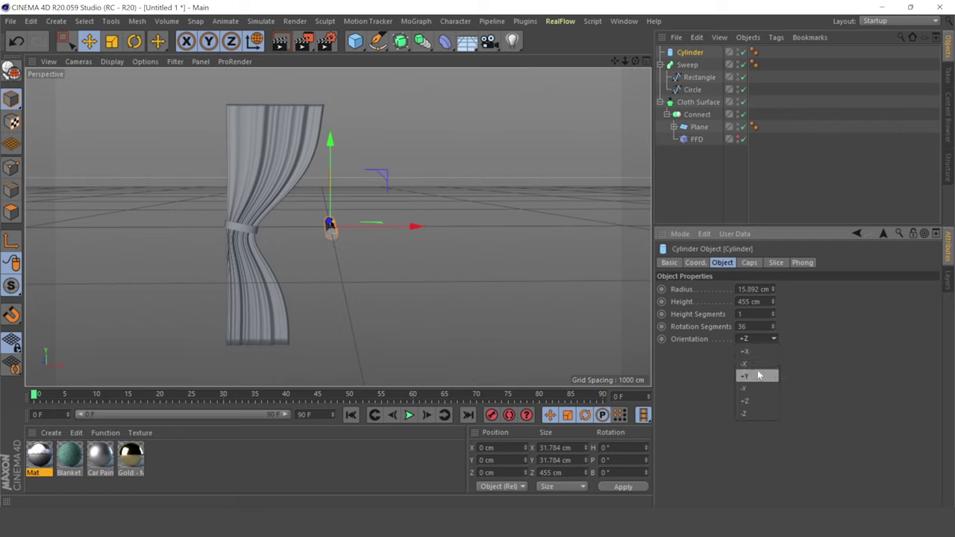
{"action": "left_click", "coordinate": [740, 371]}
{"action": "left_click", "coordinate": [773, 336]}
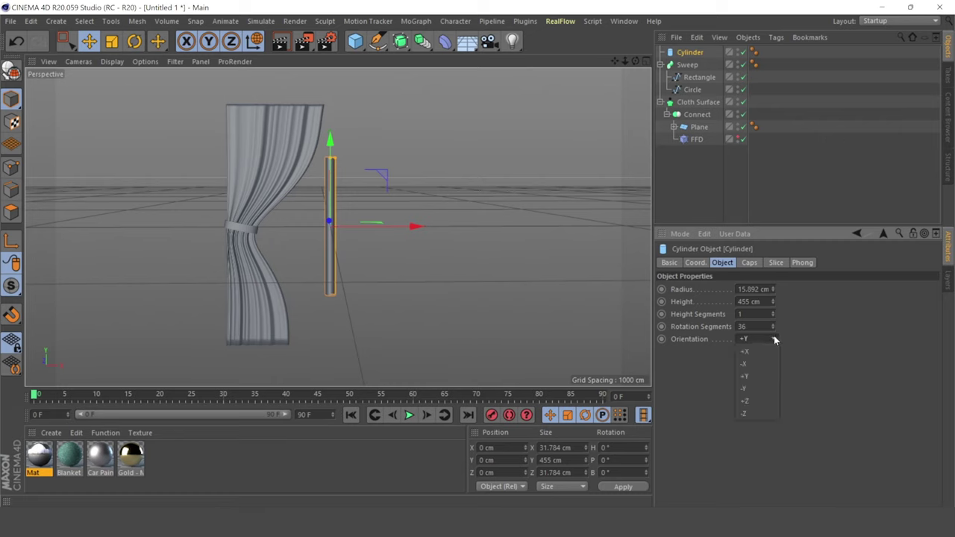
{"action": "left_click", "coordinate": [771, 346]}
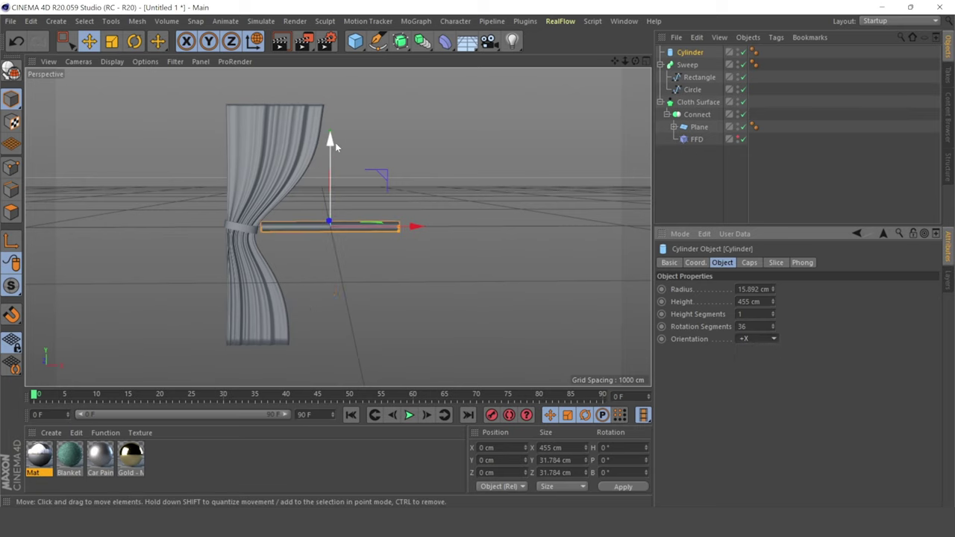
Place the rod across the curtain top, about 343 cm long with 9.704 cm radius
{"action": "left_click_drag", "start_coordinate": [329, 141], "coordinate": [329, 21]}
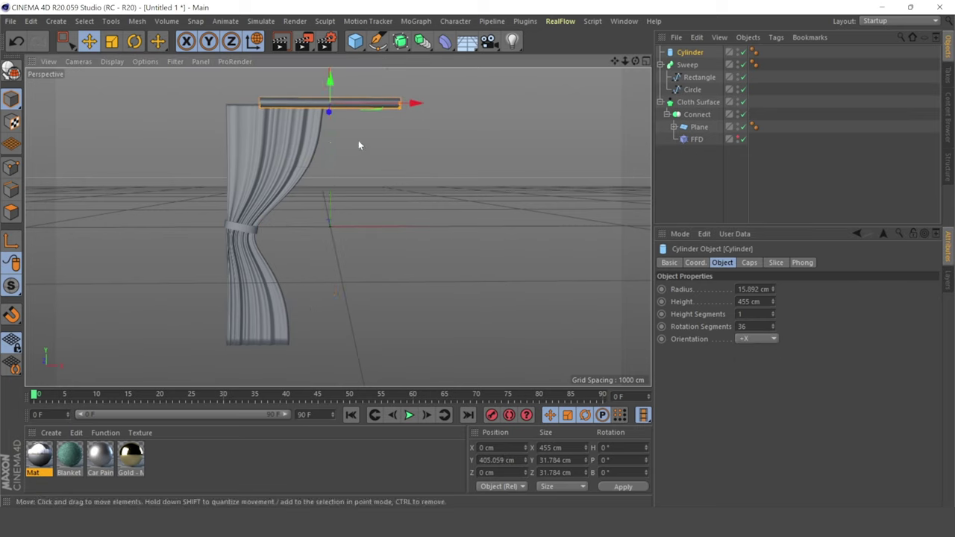
{"action": "left_click_drag", "start_coordinate": [416, 103], "coordinate": [357, 103]}
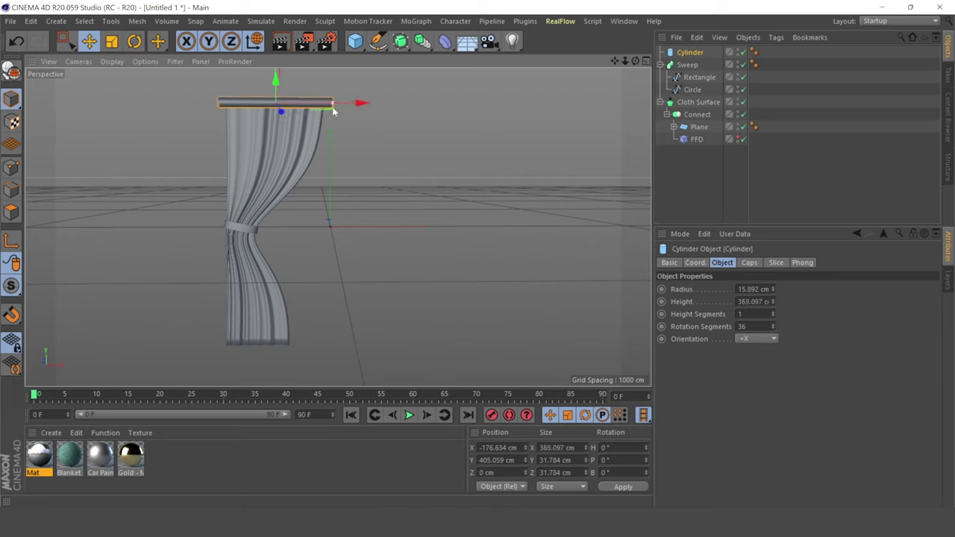
{"action": "left_click_drag", "start_coordinate": [333, 110], "coordinate": [337, 109]}
{"action": "left_click_drag", "start_coordinate": [623, 67], "coordinate": [338, 227]}
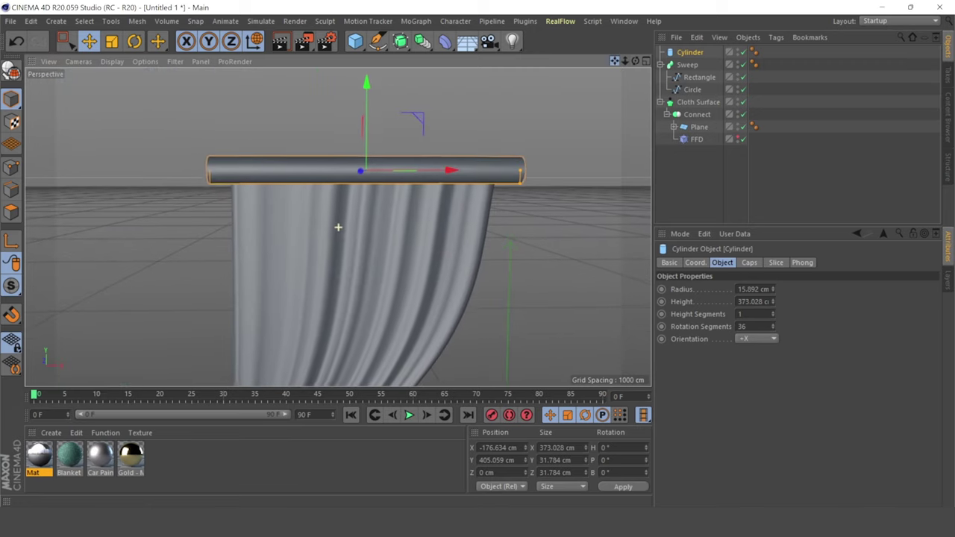
{"action": "left_click_drag", "start_coordinate": [518, 185], "coordinate": [518, 180]}
{"action": "left_click_drag", "start_coordinate": [635, 61], "coordinate": [337, 226]}
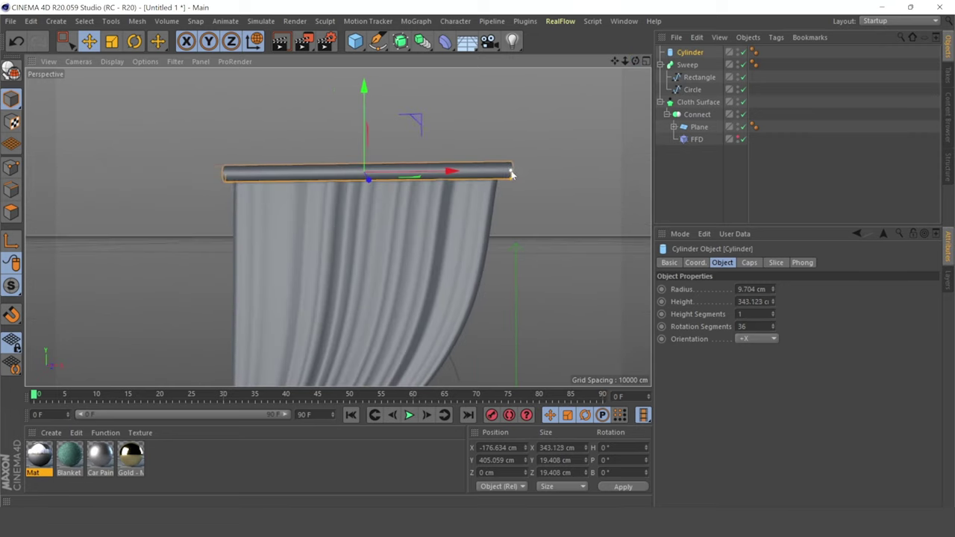
Enable filleted caps on the rod Cylinder with a 3.704 cm fillet radius
{"action": "left_click_drag", "start_coordinate": [409, 180], "coordinate": [406, 180]}
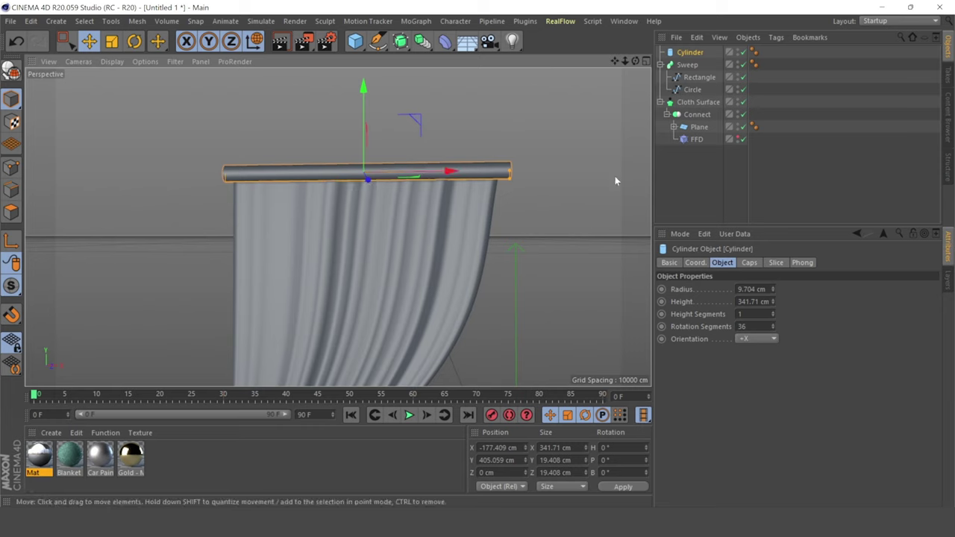
{"action": "left_click", "coordinate": [749, 264]}
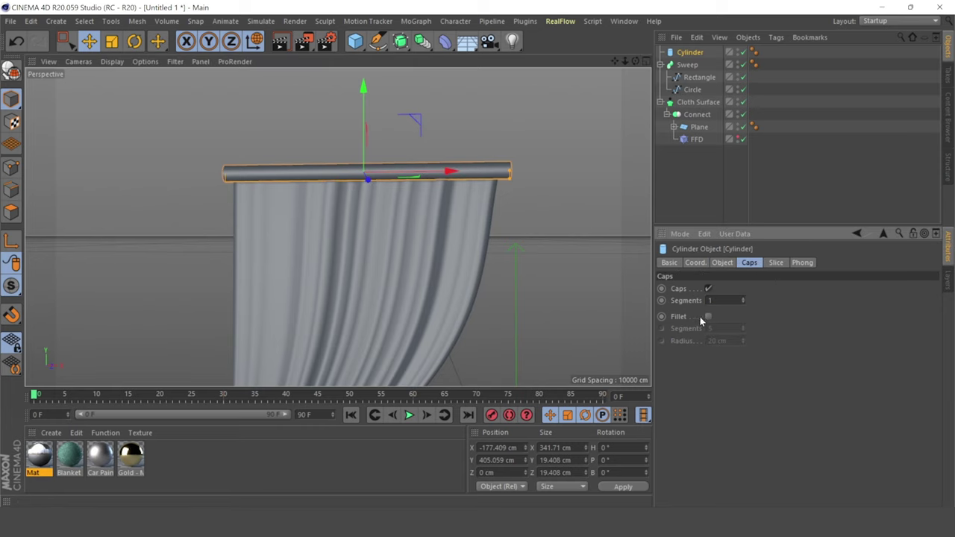
{"action": "left_click", "coordinate": [709, 317]}
{"action": "left_click_drag", "start_coordinate": [742, 340], "coordinate": [742, 355]}
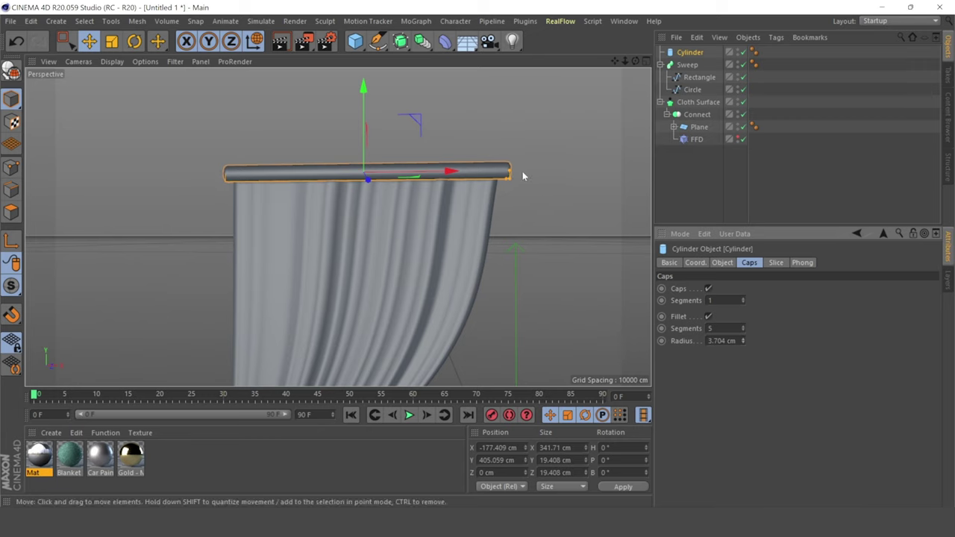
Shorten the rod to about 327.8 cm by dragging its end handles
{"action": "left_click_drag", "start_coordinate": [512, 174], "coordinate": [504, 173]}
{"action": "left_click_drag", "start_coordinate": [504, 173], "coordinate": [502, 174]}
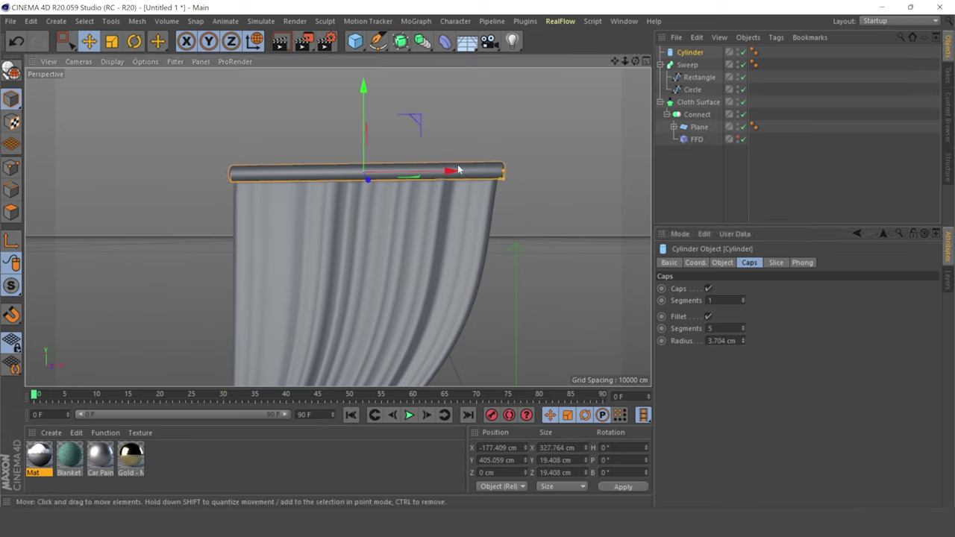
{"action": "left_click_drag", "start_coordinate": [432, 171], "coordinate": [432, 171]}
{"action": "scroll", "coordinate": [335, 224], "scroll_direction": "down", "scroll_amount": 3}
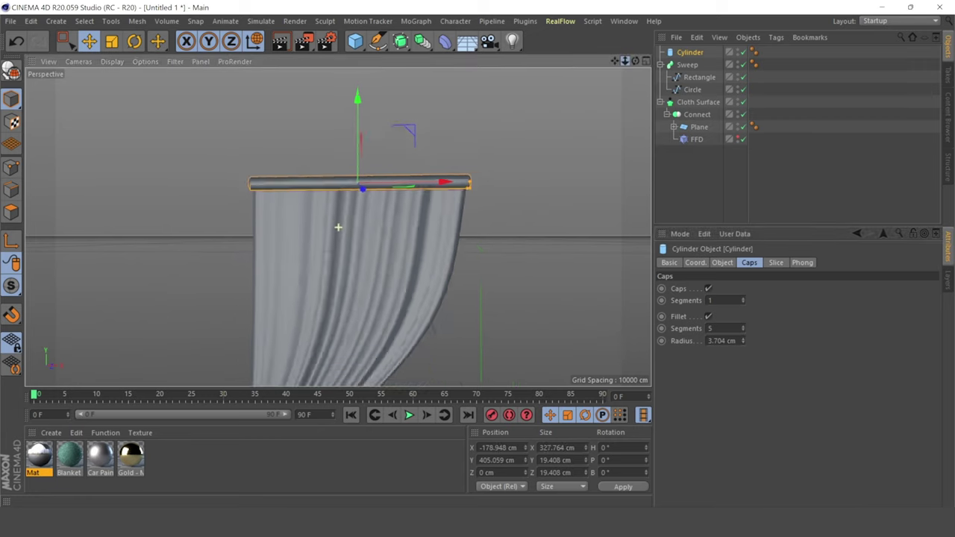
{"action": "scroll", "coordinate": [335, 224], "scroll_direction": "down", "scroll_amount": 5}
{"action": "scroll", "coordinate": [337, 226], "scroll_direction": "up", "scroll_amount": 1}
{"action": "scroll", "coordinate": [338, 228], "scroll_direction": "up", "scroll_amount": 2}
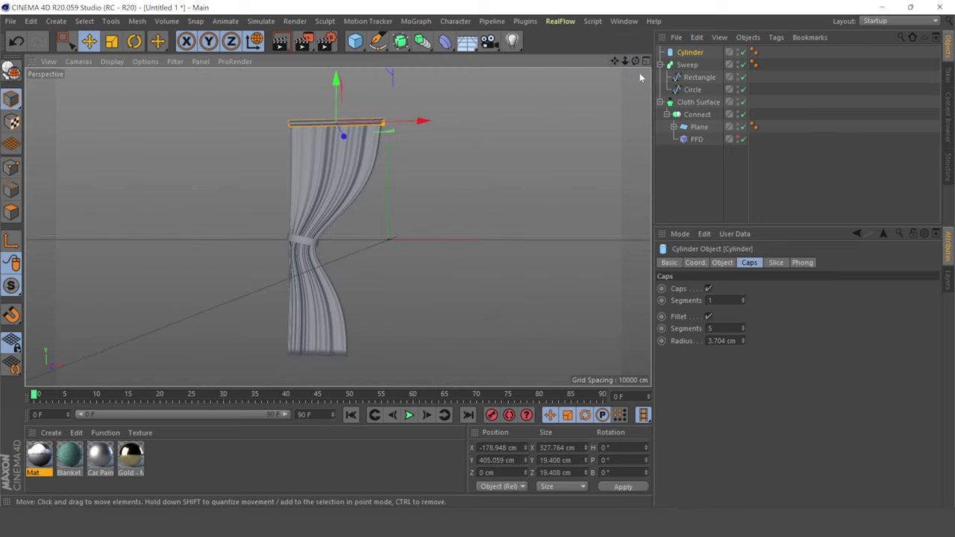
{"action": "scroll", "coordinate": [337, 227], "scroll_direction": "up", "scroll_amount": 3}
Reframe the view on the curtain, collapse the Sweep's children and deselect the rod
{"action": "left_click_drag", "start_coordinate": [337, 226], "coordinate": [328, 222], "text": "alt"}
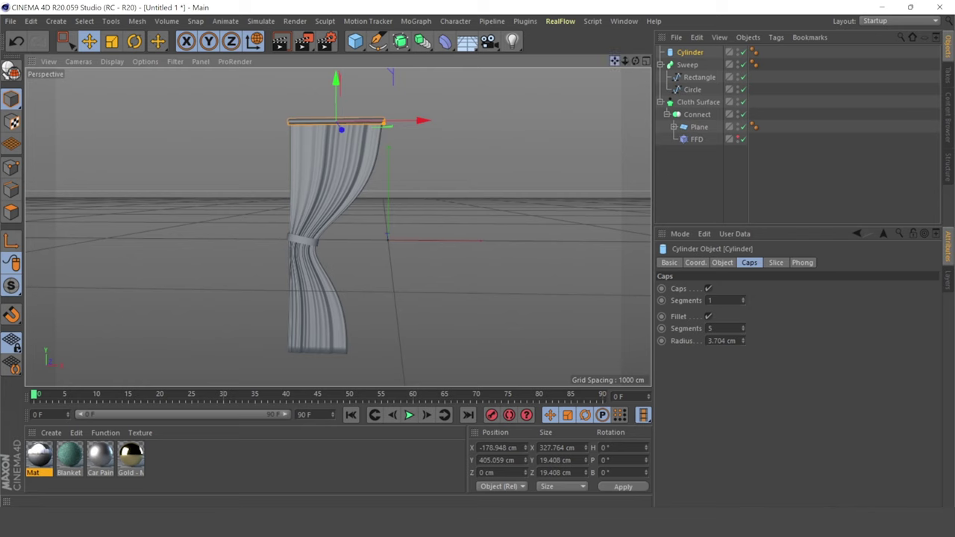
{"action": "left_click_drag", "start_coordinate": [625, 62], "coordinate": [635, 61]}
{"action": "left_click_drag", "start_coordinate": [337, 226], "coordinate": [337, 226], "text": "alt"}
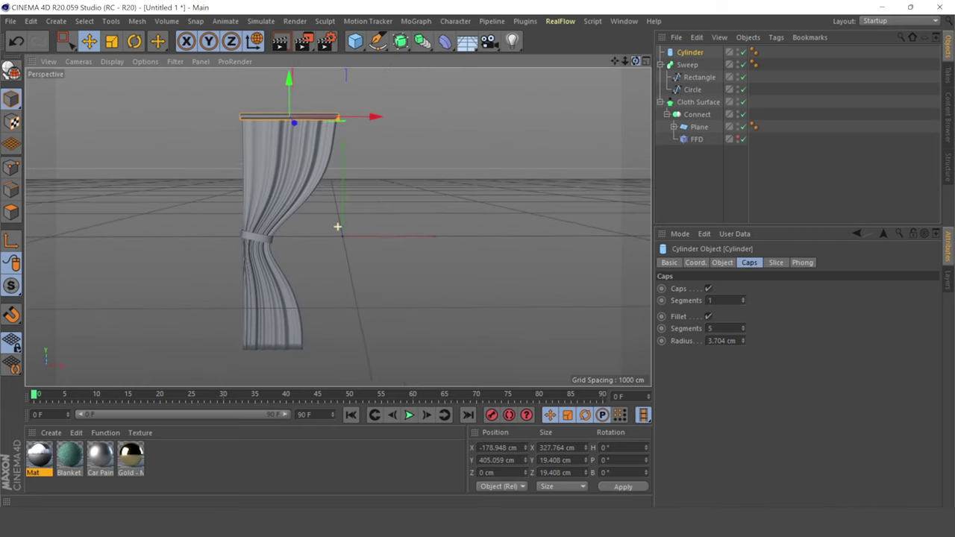
{"action": "left_click_drag", "start_coordinate": [625, 61], "coordinate": [626, 67]}
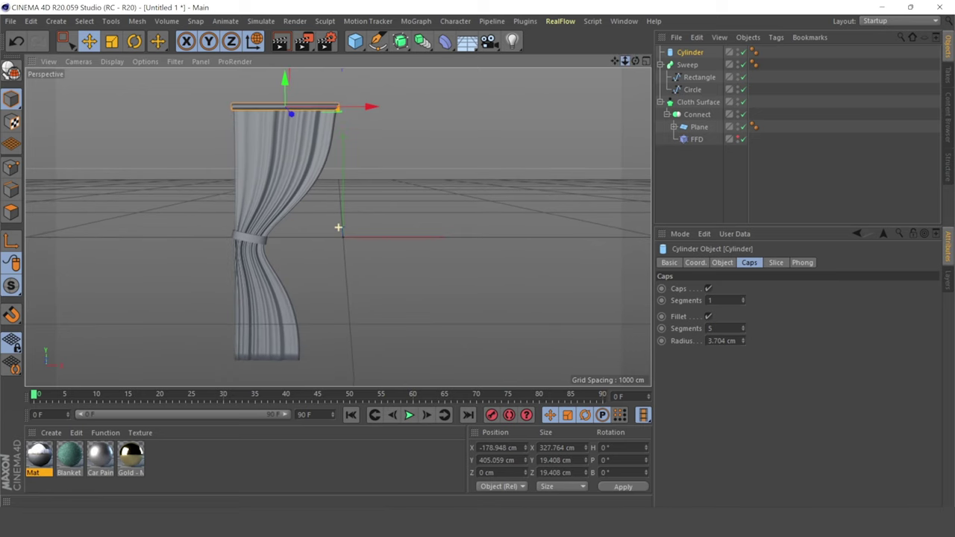
{"action": "left_click", "coordinate": [553, 110]}
{"action": "left_click", "coordinate": [687, 53]}
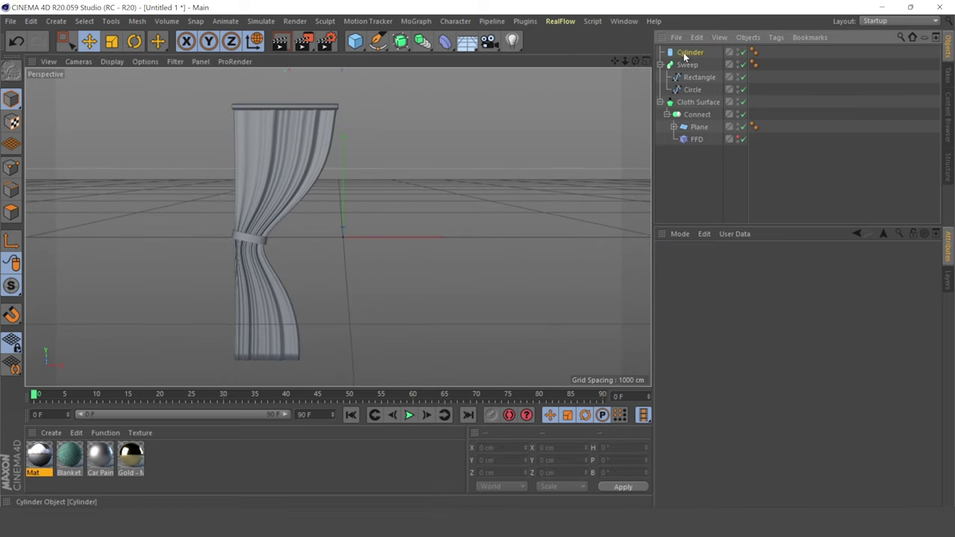
{"action": "left_click", "coordinate": [660, 65]}
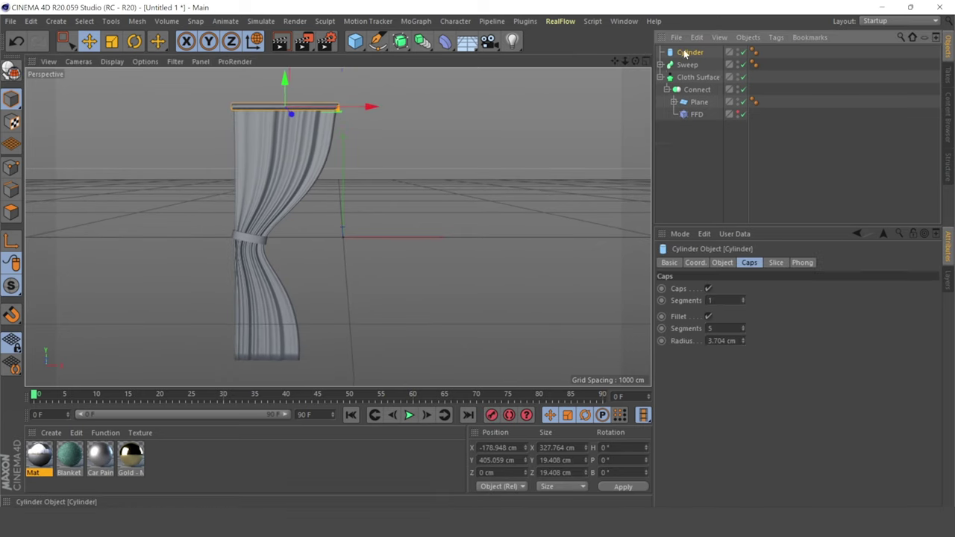
{"action": "left_click", "coordinate": [417, 232]}
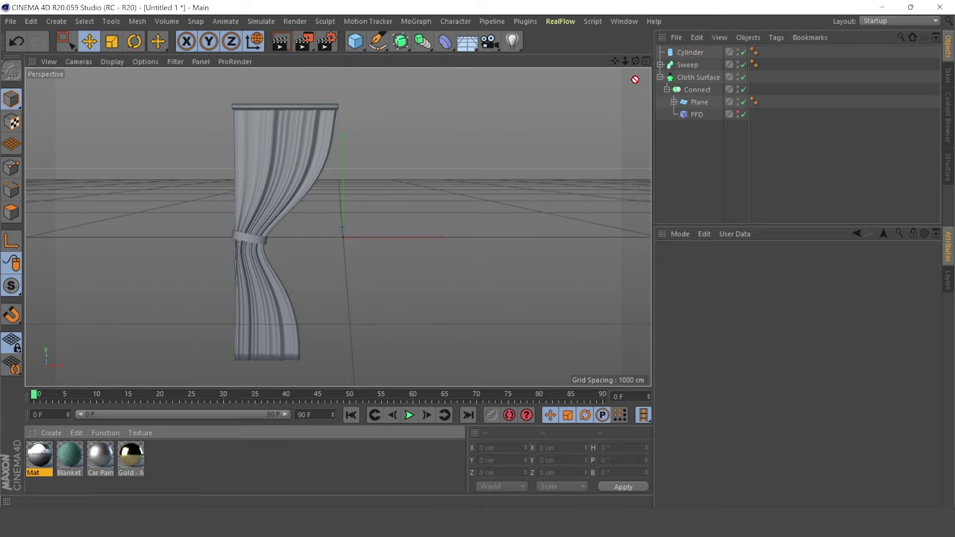
Apply Car Paint to the Cylinder rod, Gold to the Sweep band, and Blanket to the Cloth Surface
{"action": "left_click_drag", "start_coordinate": [101, 456], "coordinate": [689, 52]}
{"action": "left_click", "coordinate": [472, 193]}
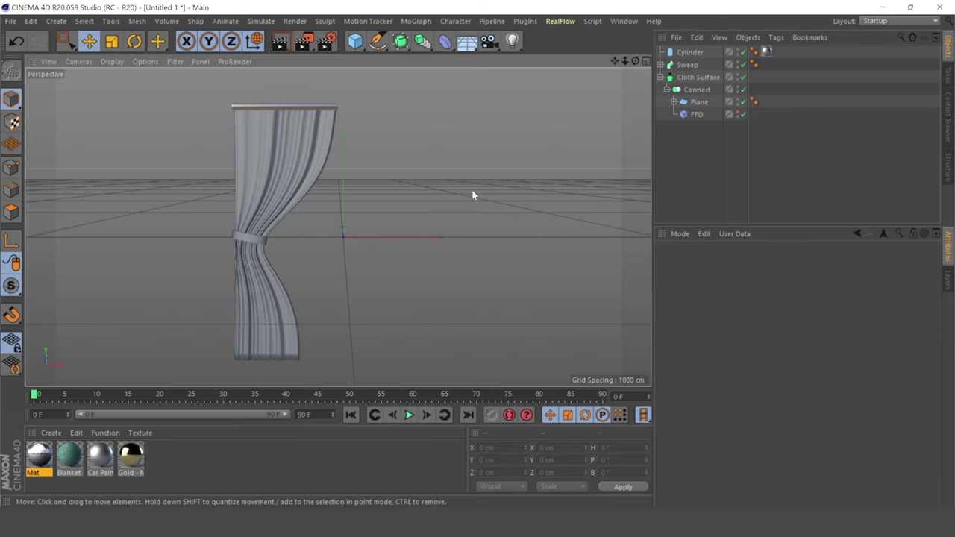
{"action": "left_click", "coordinate": [248, 244]}
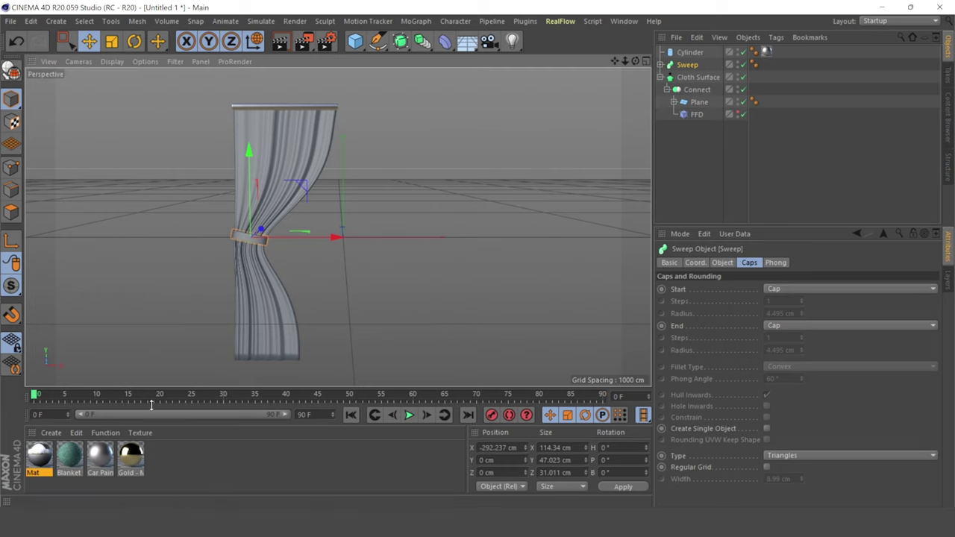
{"action": "left_click_drag", "start_coordinate": [133, 458], "coordinate": [688, 64]}
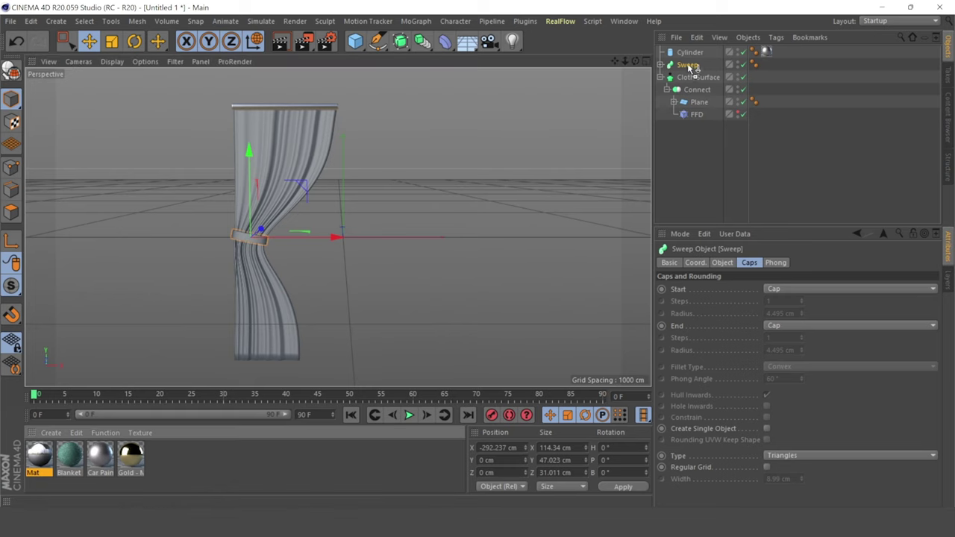
{"action": "left_click", "coordinate": [409, 246]}
{"action": "left_click", "coordinate": [261, 213]}
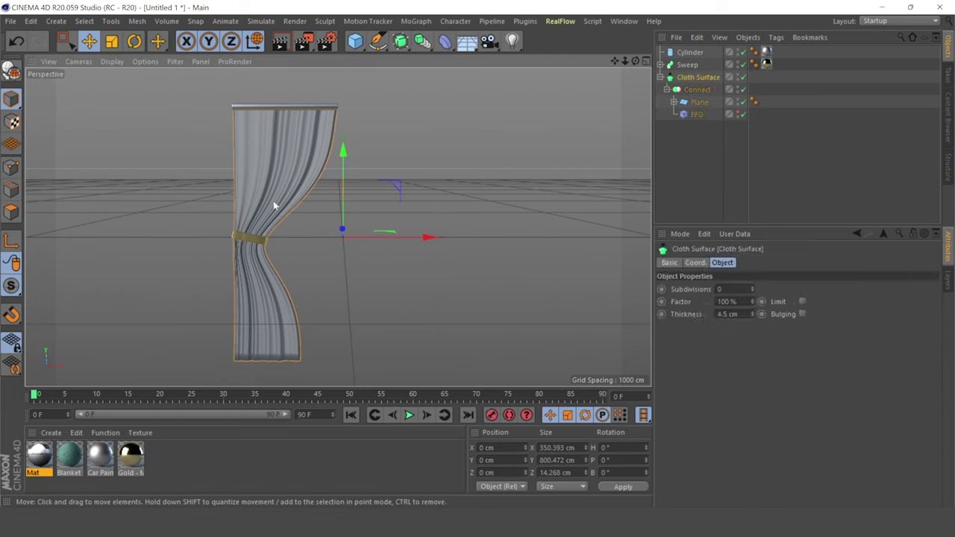
{"action": "mouse_move", "coordinate": [68, 460]}
{"action": "left_mouse_down"}
{"action": "mouse_move", "coordinate": [675, 58]}
{"action": "mouse_move", "coordinate": [703, 76]}
{"action": "left_mouse_up"}
{"action": "left_click", "coordinate": [522, 177]}
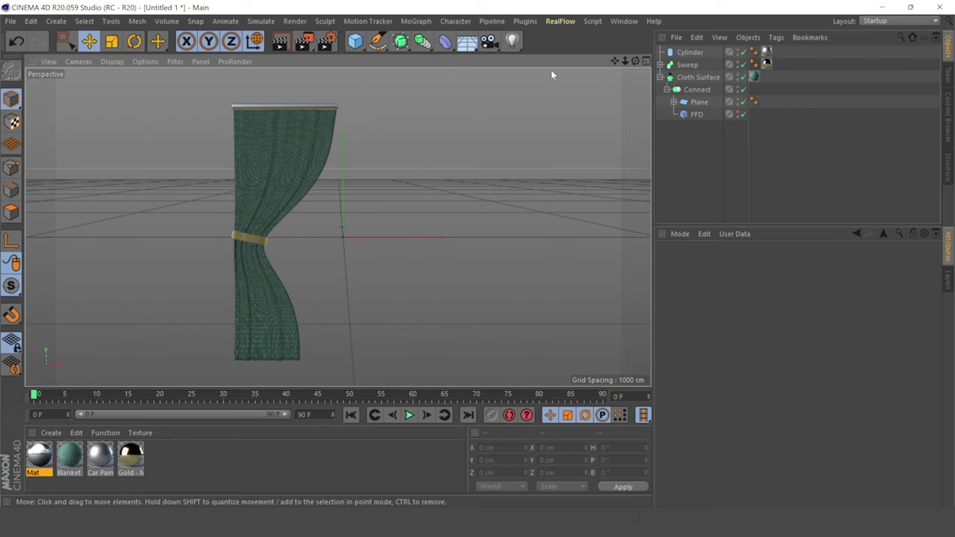
{"action": "left_click", "coordinate": [694, 53]}
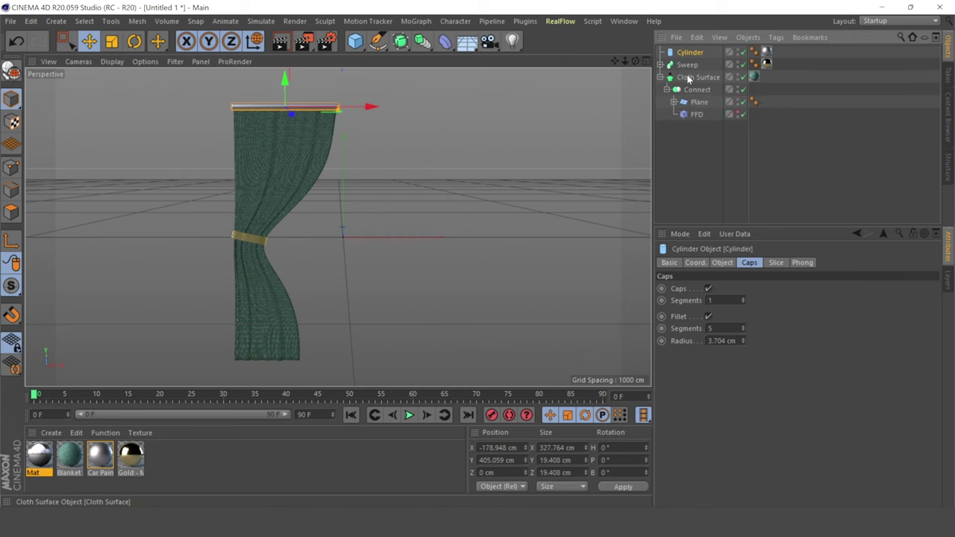
Group the Cylinder, Sweep and Cloth Surface into a single Null
{"action": "left_click", "coordinate": [689, 78]}
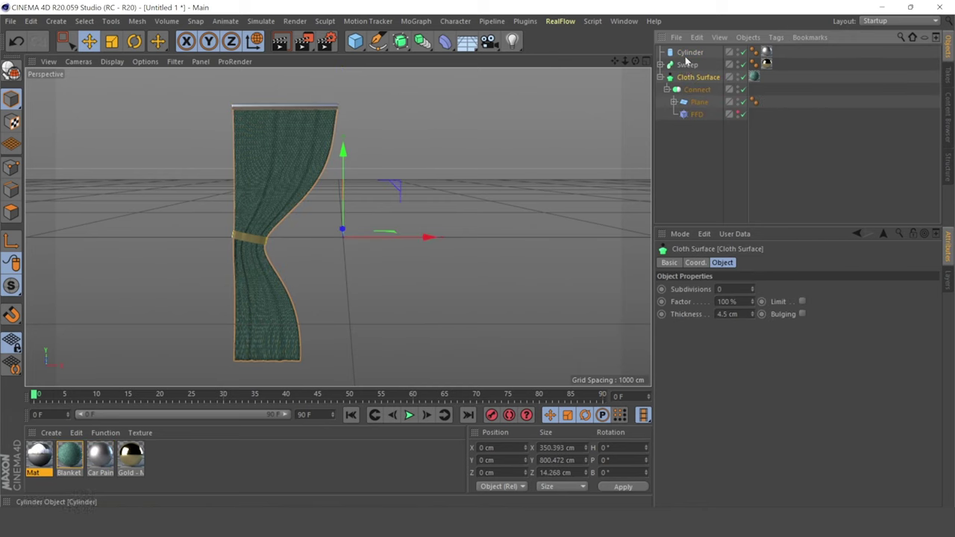
{"action": "left_click", "coordinate": [687, 53], "text": "shift"}
{"action": "right_click", "coordinate": [686, 66]}
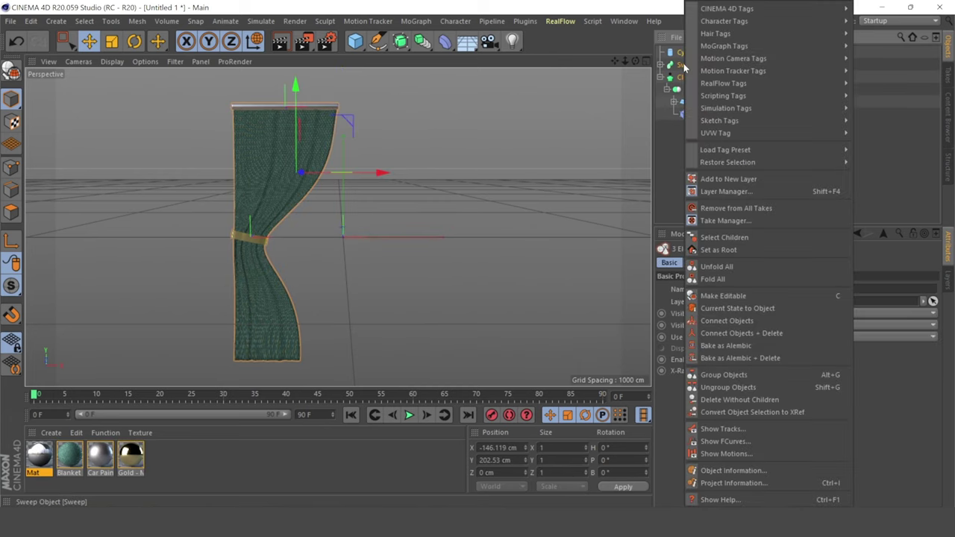
{"action": "key", "text": "Escape"}
{"action": "right_click", "coordinate": [685, 67]}
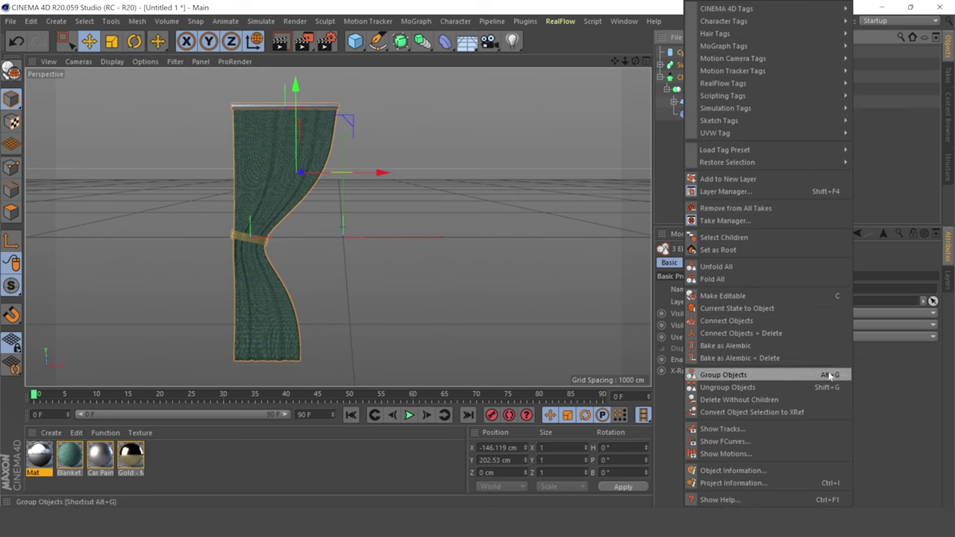
{"action": "left_click", "coordinate": [788, 376]}
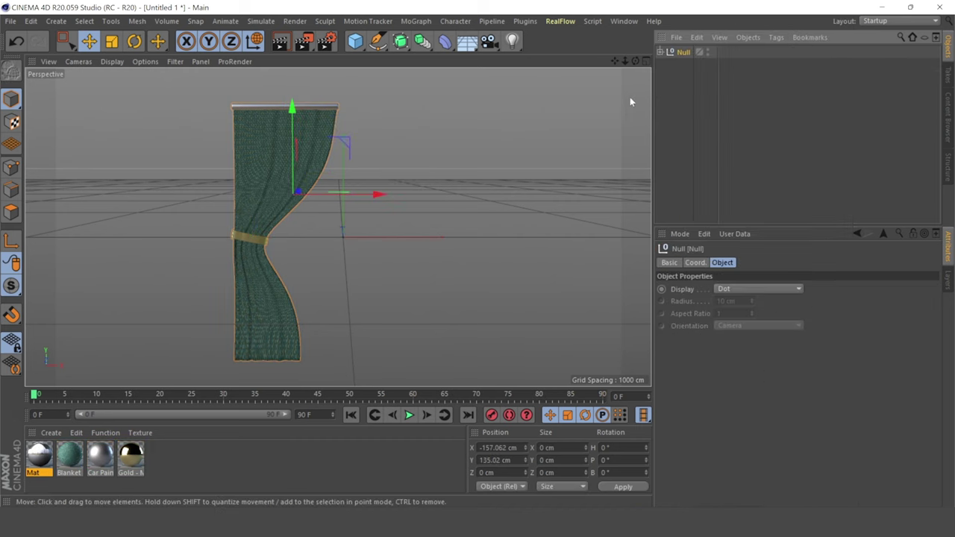
Place the Null inside a new Symmetry object to mirror the curtain
{"action": "left_click_drag", "start_coordinate": [401, 42], "coordinate": [418, 45]}
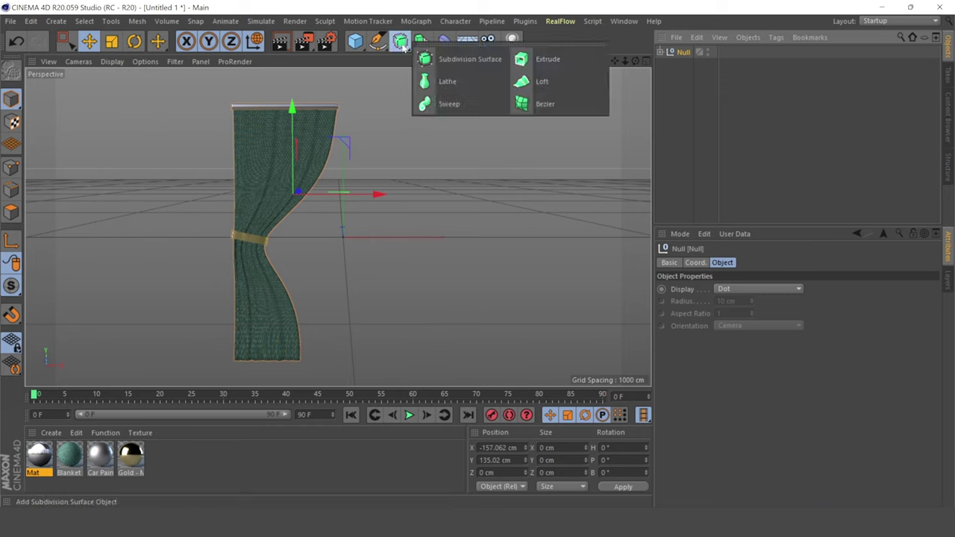
{"action": "left_click", "coordinate": [422, 43]}
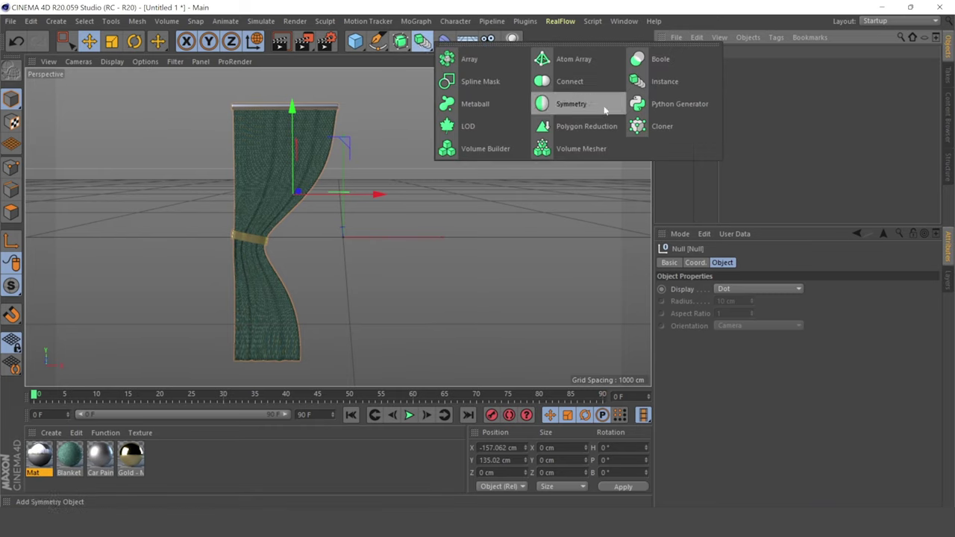
{"action": "left_click", "coordinate": [570, 103]}
{"action": "left_click", "coordinate": [682, 64]}
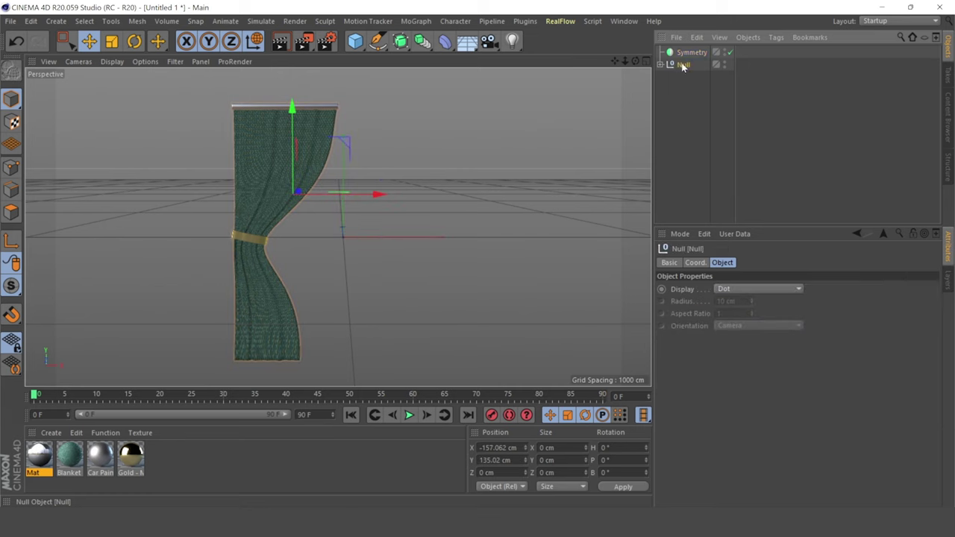
{"action": "left_click_drag", "start_coordinate": [683, 64], "coordinate": [692, 54]}
{"action": "left_click", "coordinate": [468, 191]}
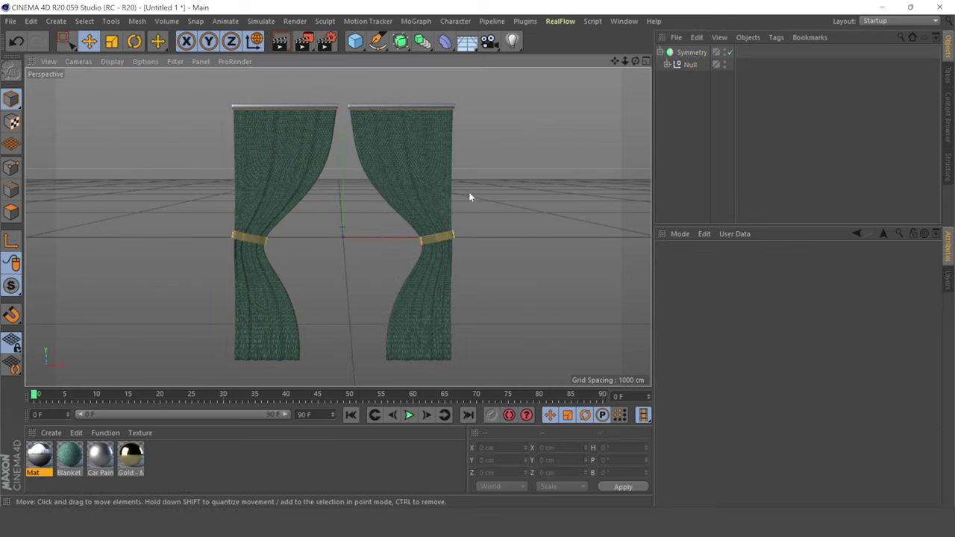
{"action": "left_click_drag", "start_coordinate": [561, 142], "coordinate": [337, 227], "text": "alt"}
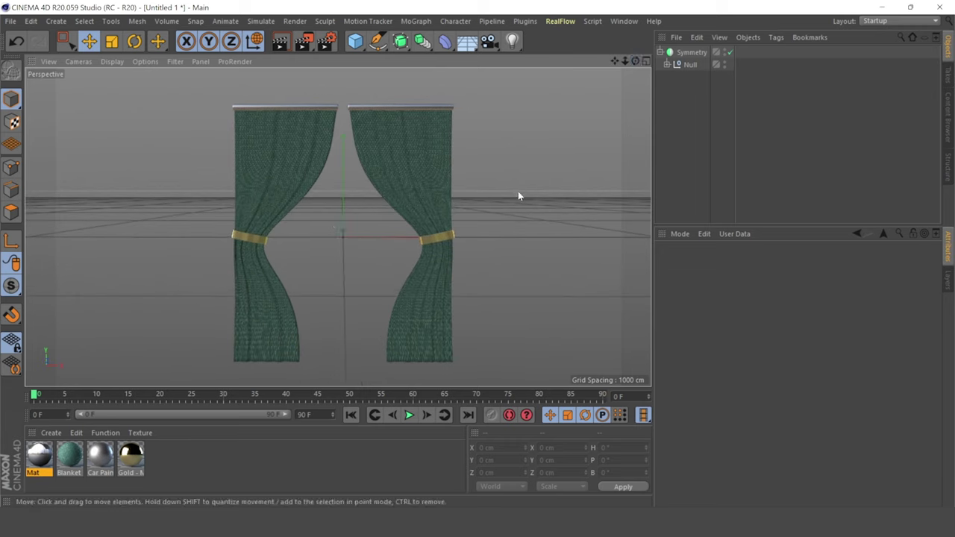
Open the Blanket material and delete Layer 2 from its Reflectance
{"action": "double_click", "coordinate": [69, 453]}
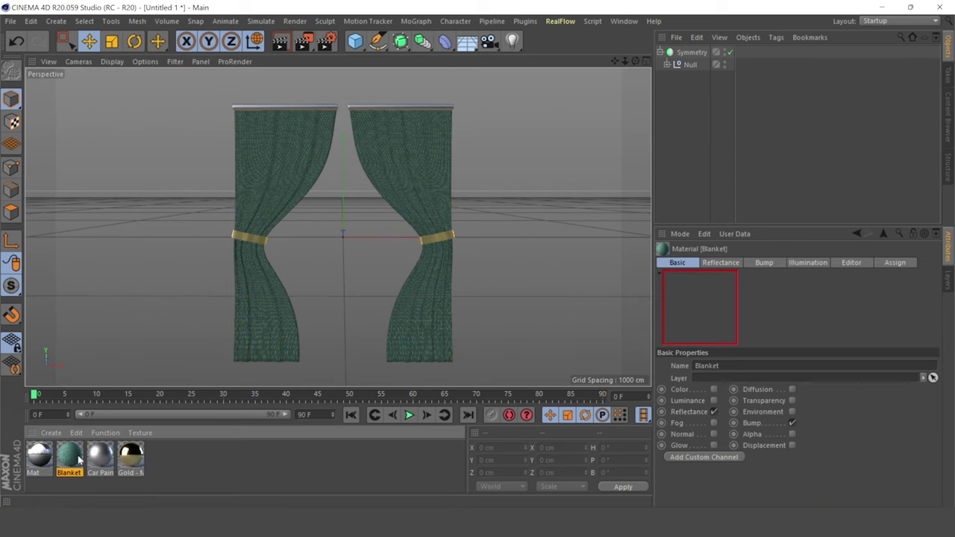
{"action": "left_click_drag", "start_coordinate": [364, 82], "coordinate": [580, 66]}
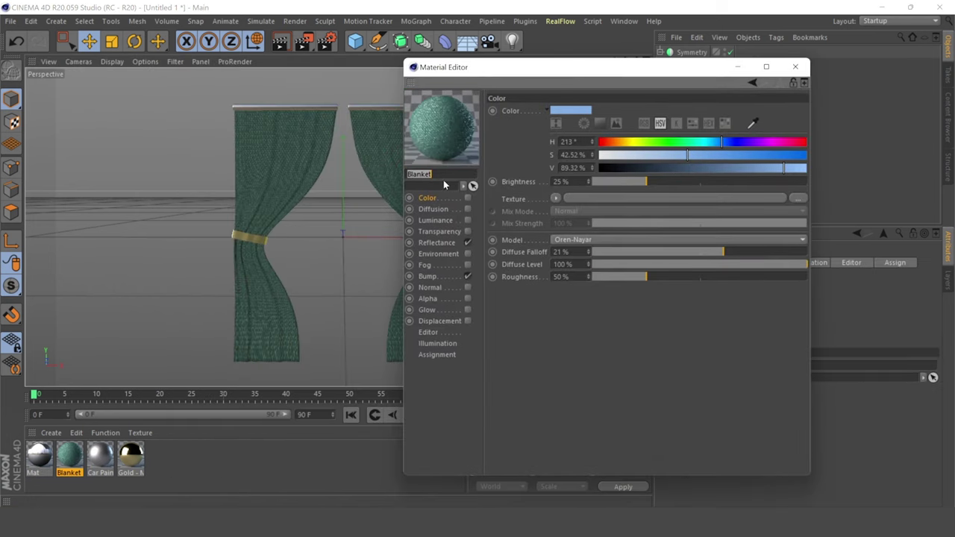
{"action": "left_click", "coordinate": [432, 208]}
{"action": "left_click", "coordinate": [438, 242]}
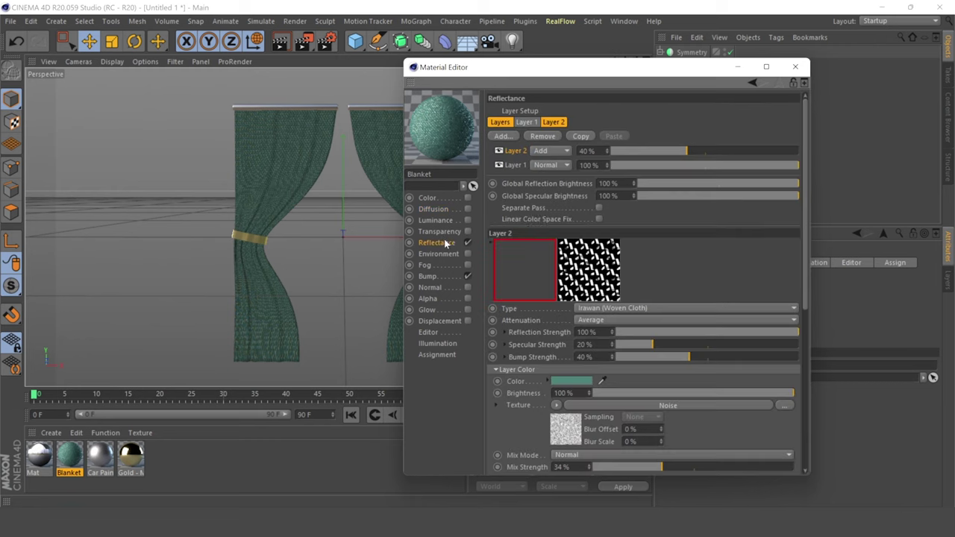
{"action": "left_click", "coordinate": [553, 123]}
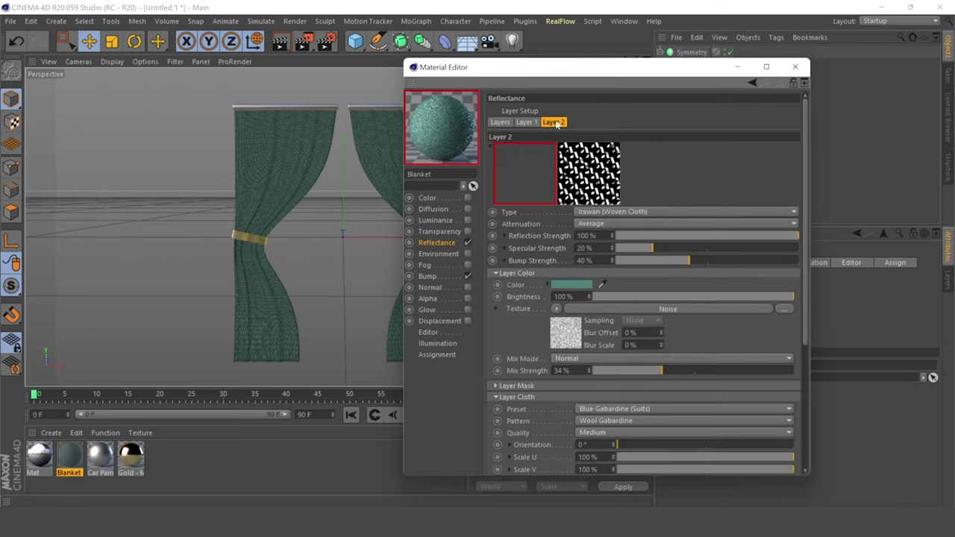
{"action": "left_click", "coordinate": [499, 122]}
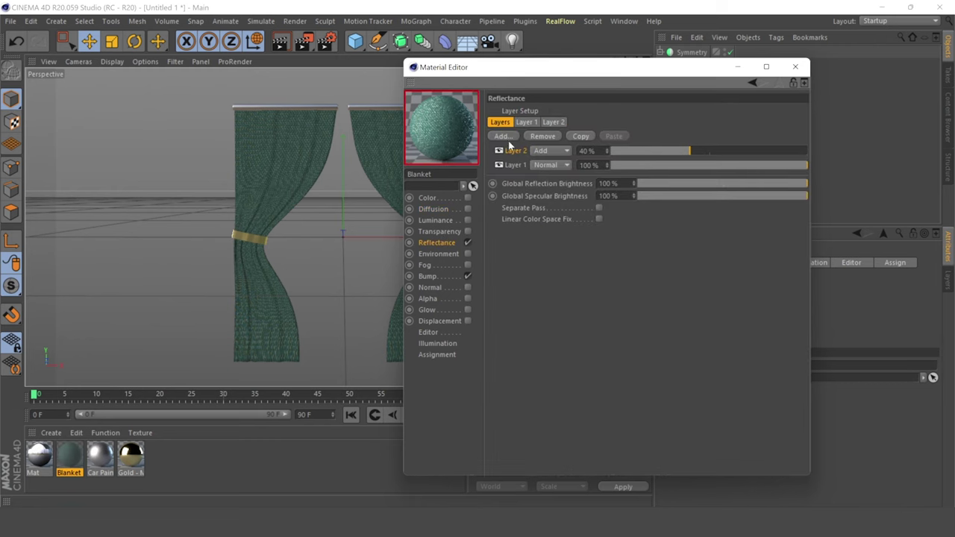
{"action": "left_click", "coordinate": [528, 123]}
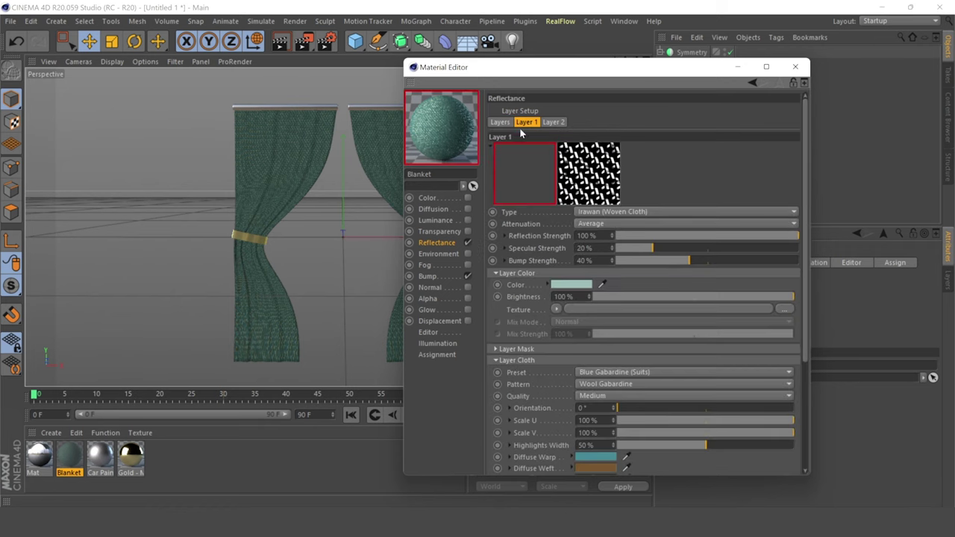
{"action": "left_click", "coordinate": [522, 124]}
{"action": "left_click", "coordinate": [533, 137]}
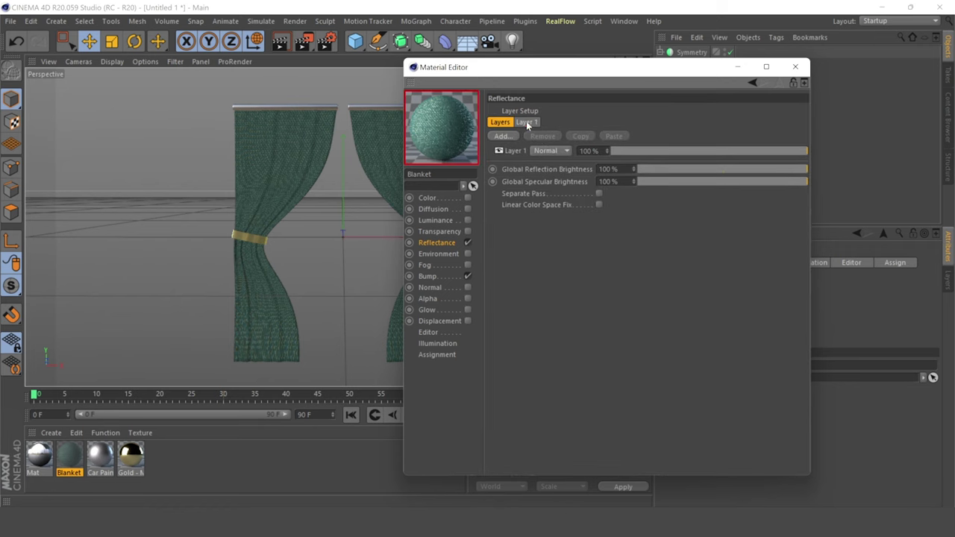
Set Reflectance Layer 1's colour to saturated red
{"action": "left_click", "coordinate": [526, 122]}
{"action": "left_click", "coordinate": [571, 284]}
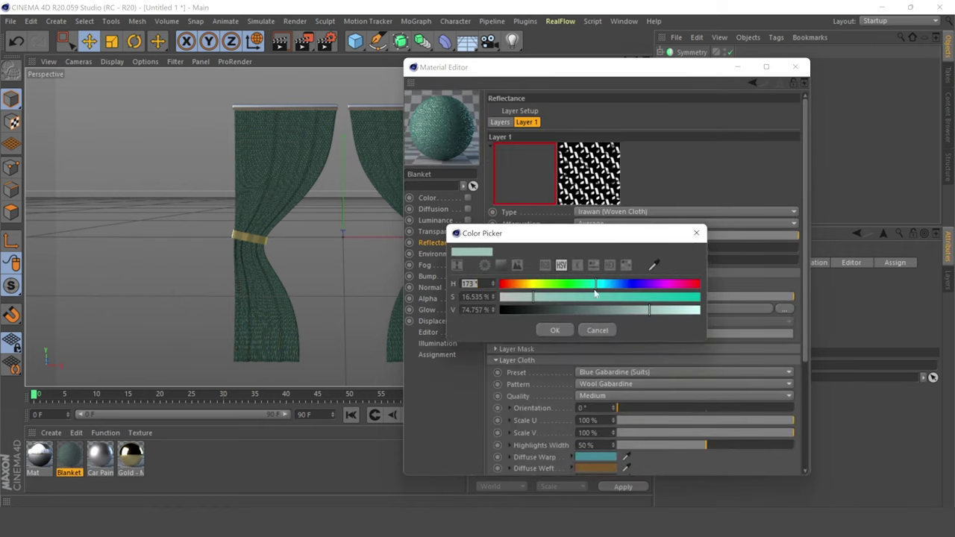
{"action": "left_click_drag", "start_coordinate": [597, 284], "coordinate": [776, 305]}
{"action": "left_click_drag", "start_coordinate": [679, 298], "coordinate": [703, 298]}
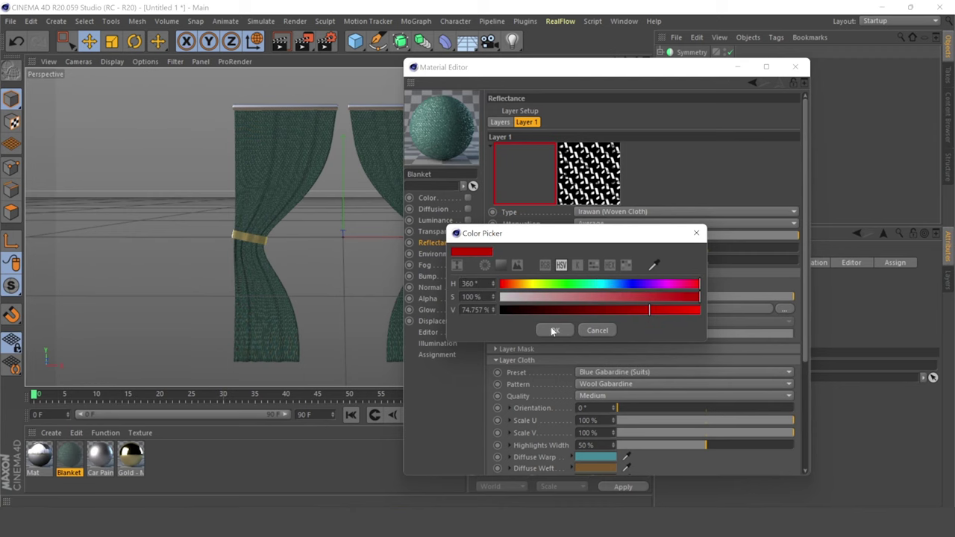
{"action": "left_click", "coordinate": [552, 331]}
{"action": "left_click_drag", "start_coordinate": [807, 269], "coordinate": [818, 384]}
{"action": "left_click", "coordinate": [600, 304]}
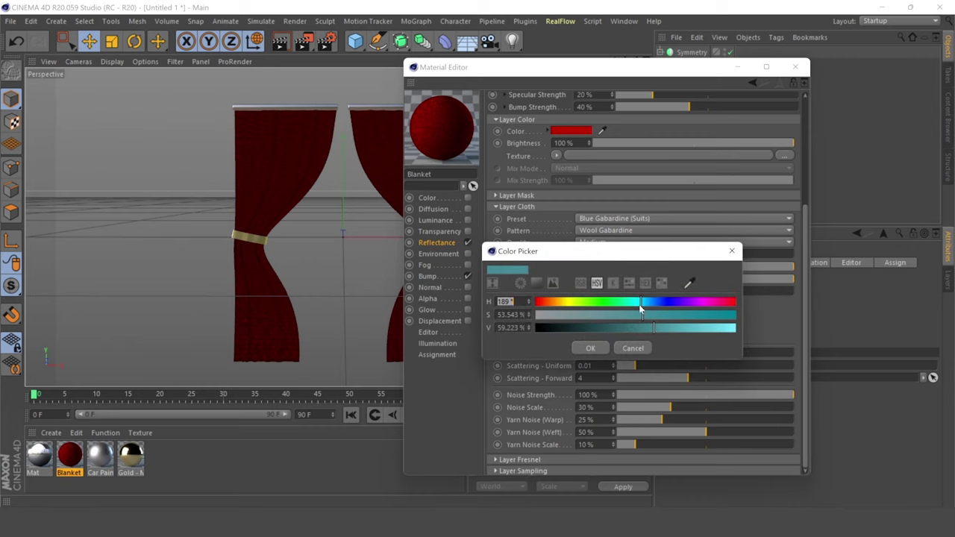
Make the cloth's Diffuse Warp a slightly darkened red and Diffuse Weft saturated magenta
{"action": "left_click_drag", "start_coordinate": [698, 303], "coordinate": [740, 297]}
{"action": "left_click", "coordinate": [636, 329]}
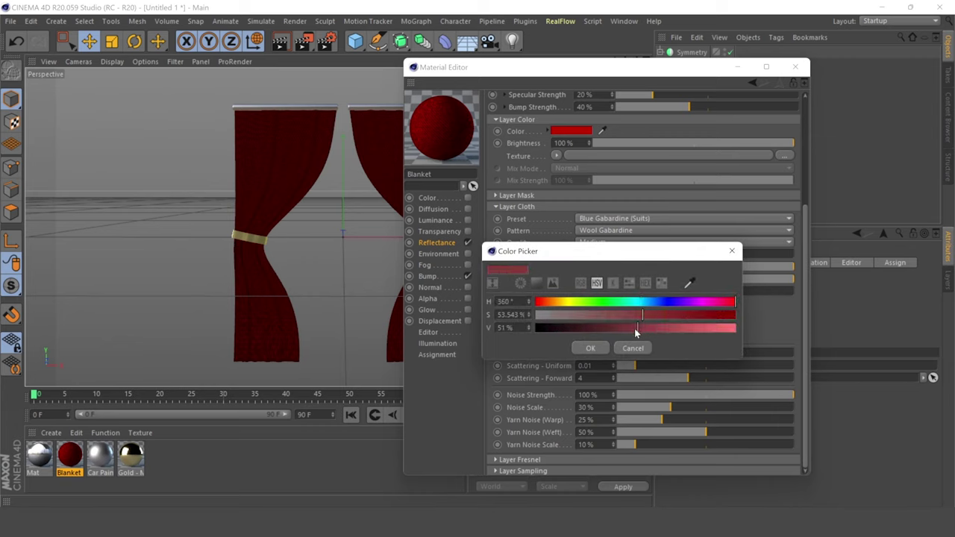
{"action": "left_click", "coordinate": [601, 346]}
{"action": "left_click", "coordinate": [611, 317]}
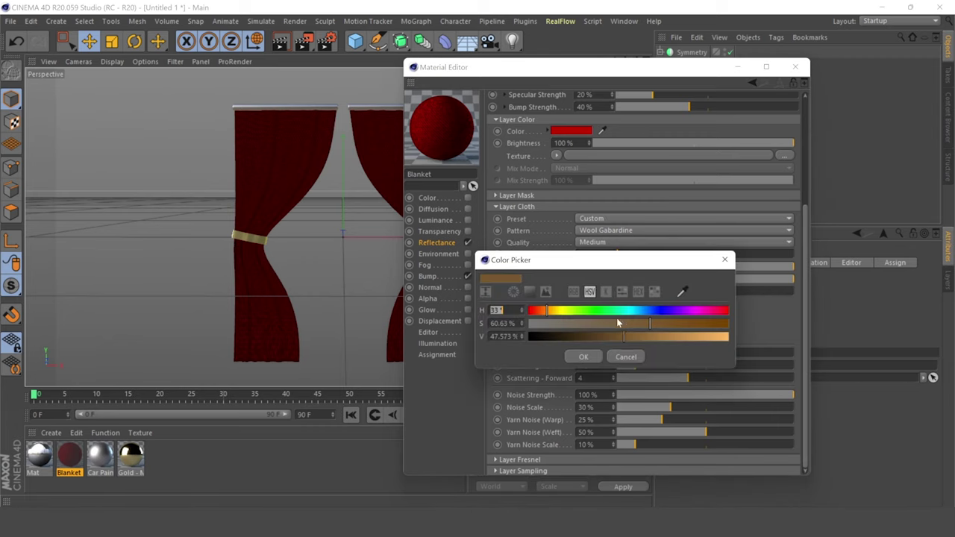
{"action": "left_click", "coordinate": [710, 309]}
{"action": "left_click_drag", "start_coordinate": [697, 323], "coordinate": [728, 323]}
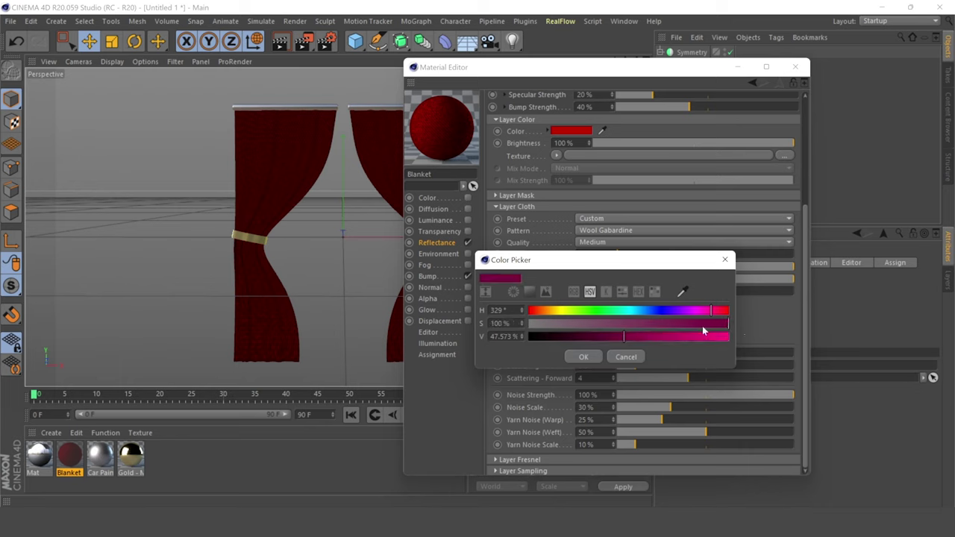
{"action": "left_click", "coordinate": [586, 356]}
Set Specular Warp dark red, Specular Weft pale pink, and weave scale to 28% U, 31% V
{"action": "left_click", "coordinate": [608, 331]}
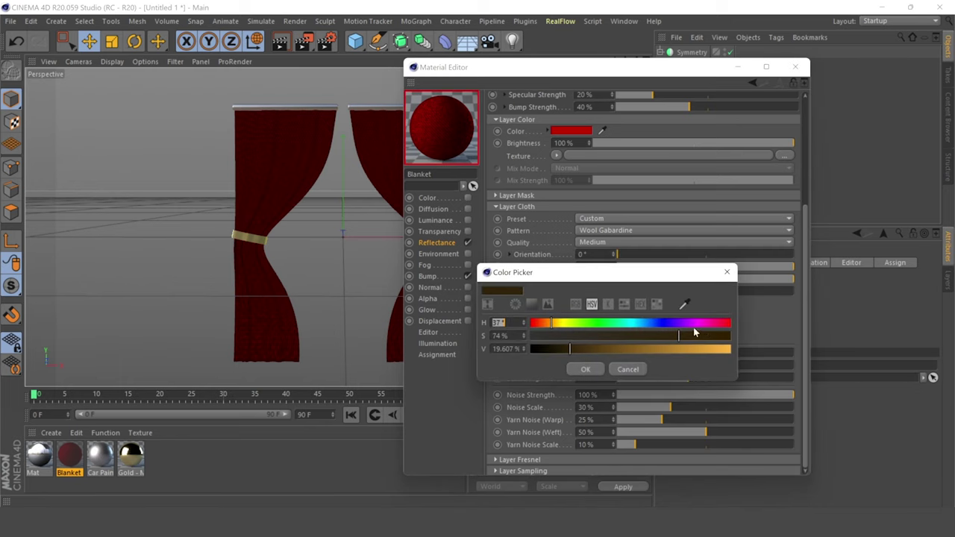
{"action": "left_click", "coordinate": [580, 369]}
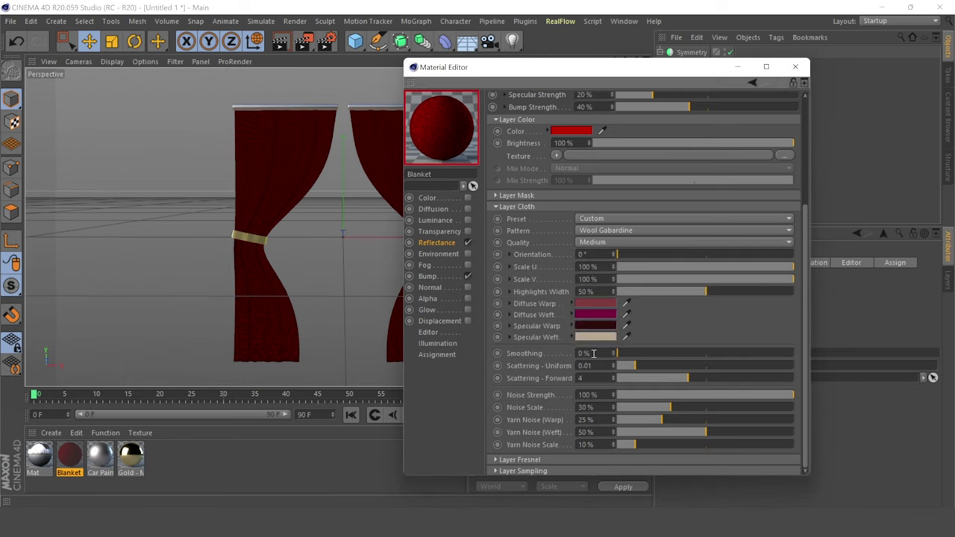
{"action": "left_click", "coordinate": [596, 340]}
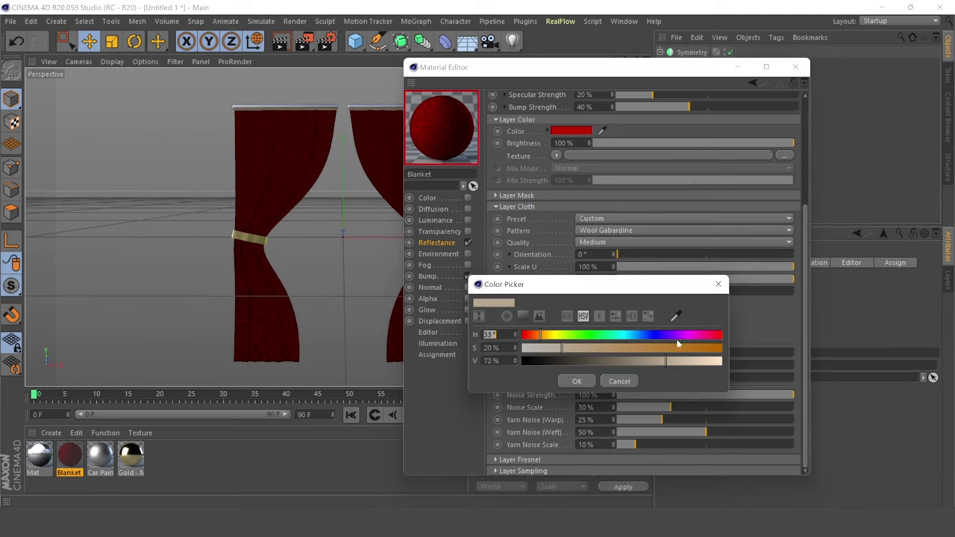
{"action": "left_click", "coordinate": [577, 381]}
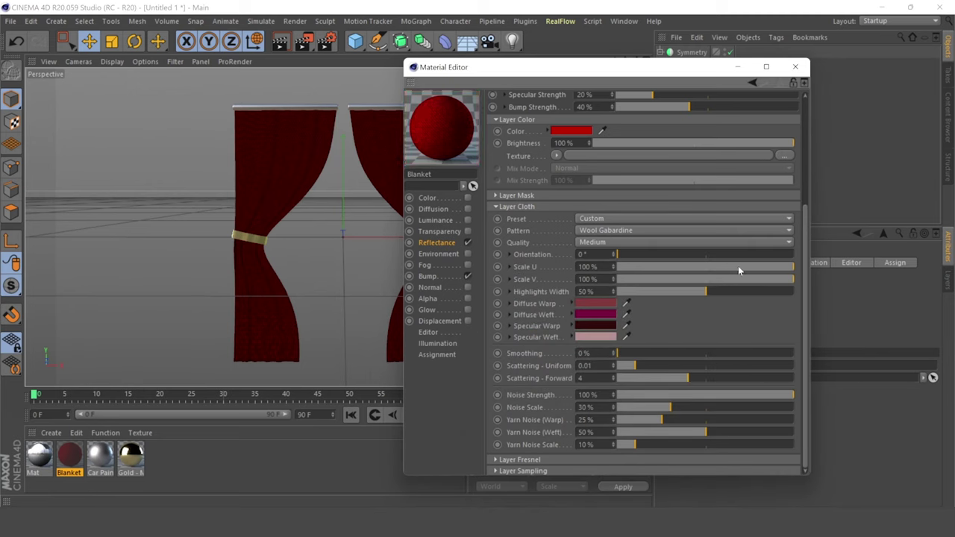
{"action": "scroll", "coordinate": [806, 277], "scroll_direction": "up", "scroll_amount": 4}
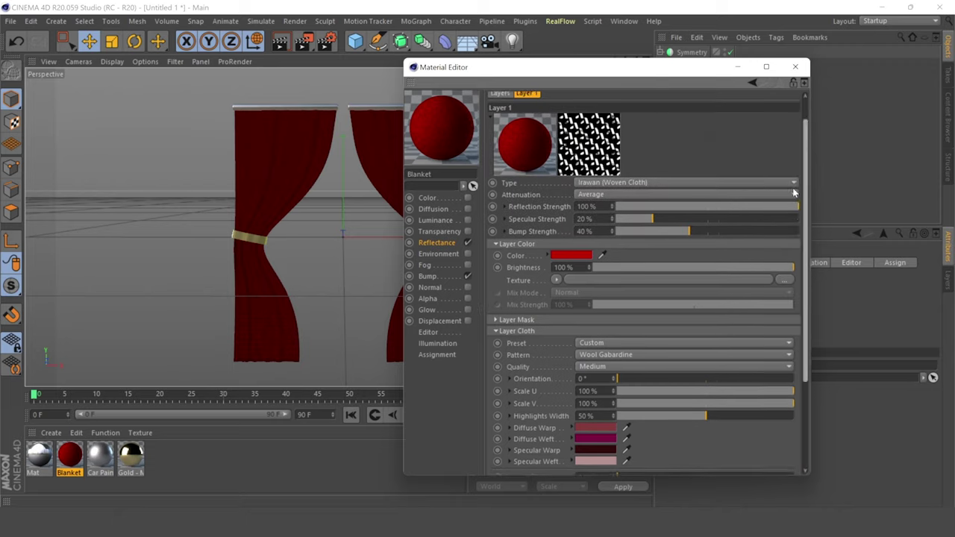
{"action": "mouse_move", "coordinate": [715, 395]}
{"action": "left_mouse_down"}
{"action": "mouse_move", "coordinate": [666, 399]}
{"action": "mouse_move", "coordinate": [870, 422]}
{"action": "left_mouse_up"}
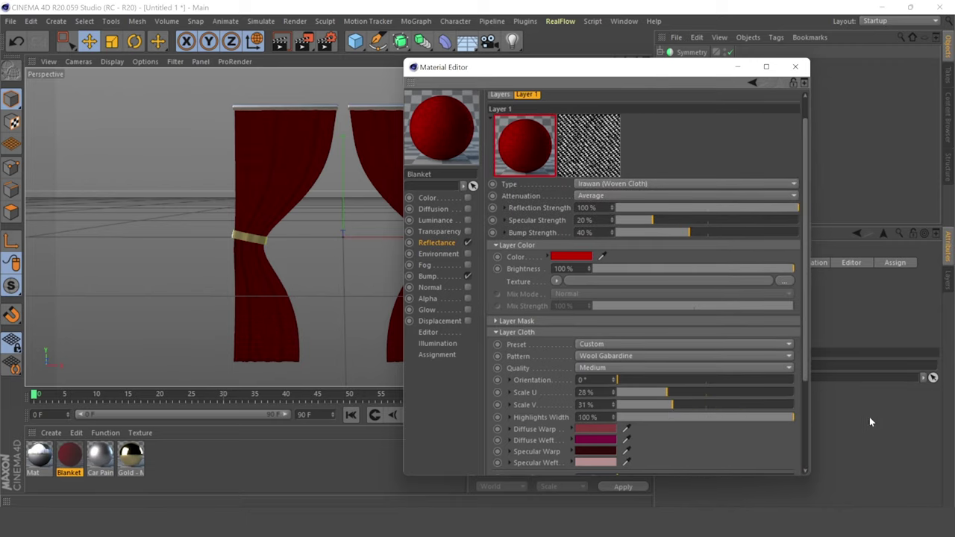
{"action": "left_click", "coordinate": [794, 66]}
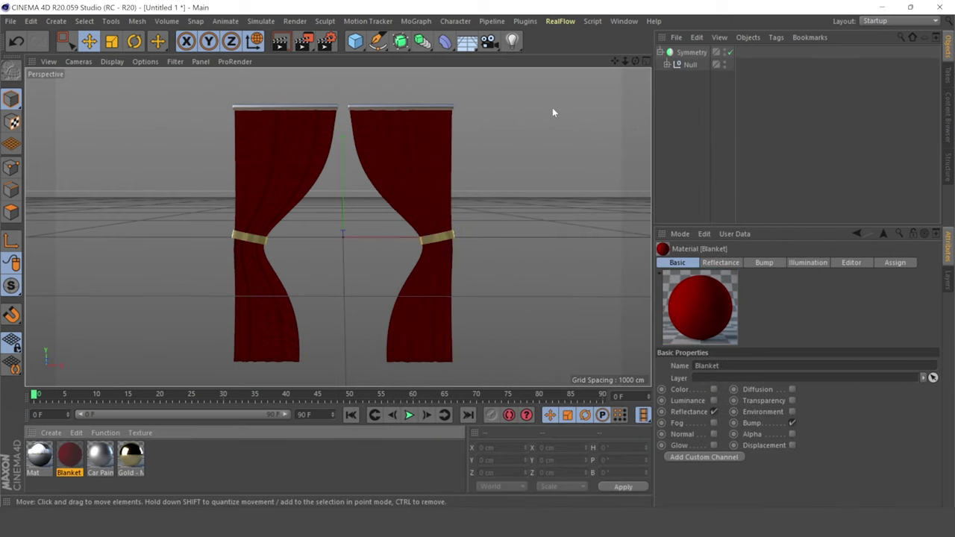
{"action": "left_click", "coordinate": [281, 42]}
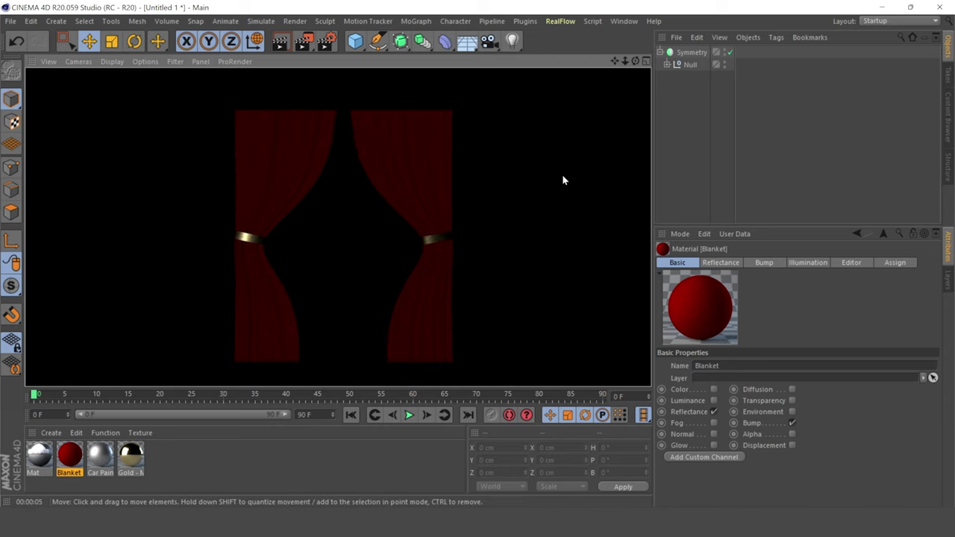
{"action": "left_click", "coordinate": [563, 180]}
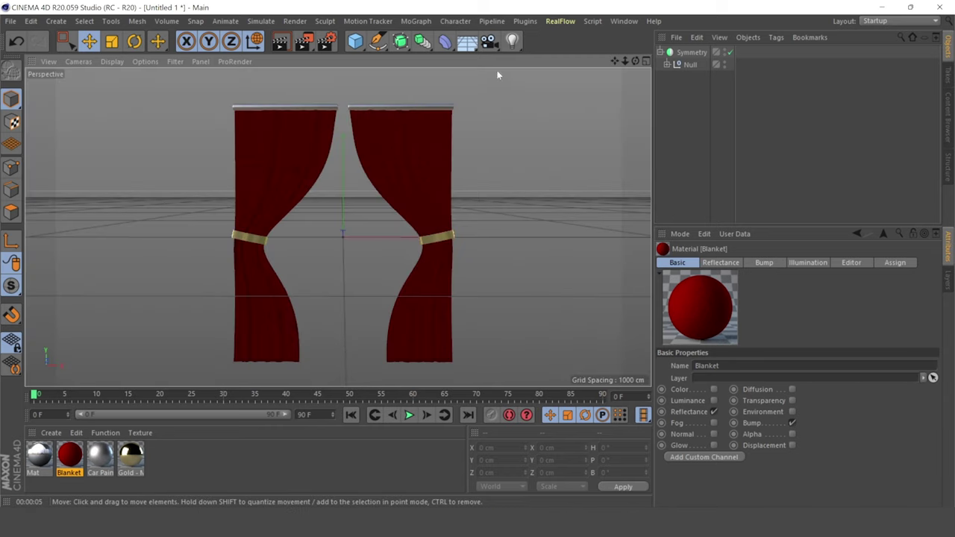
Add a Sky object and apply the Mat material to it
{"action": "left_click_drag", "start_coordinate": [467, 41], "coordinate": [525, 52]}
{"action": "left_click", "coordinate": [514, 82]}
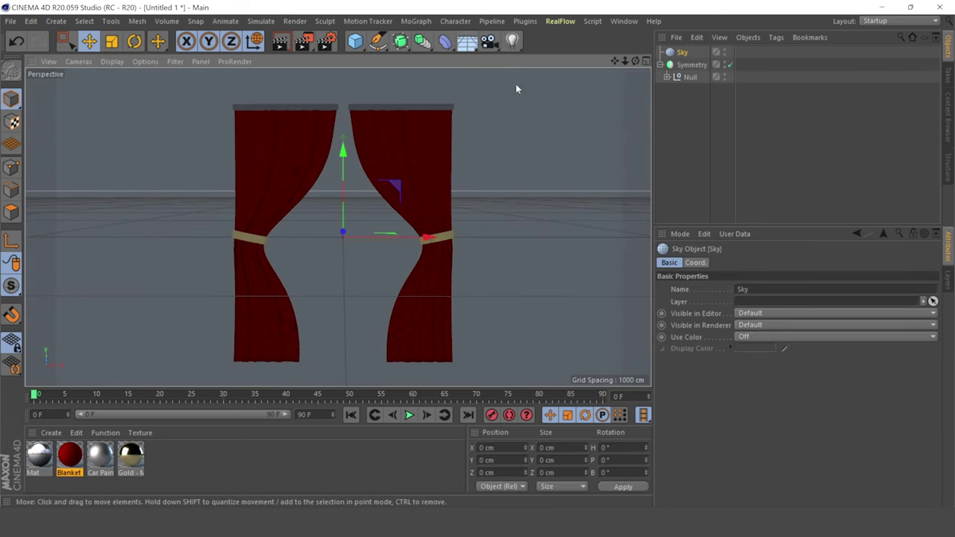
{"action": "left_click_drag", "start_coordinate": [34, 460], "coordinate": [678, 54]}
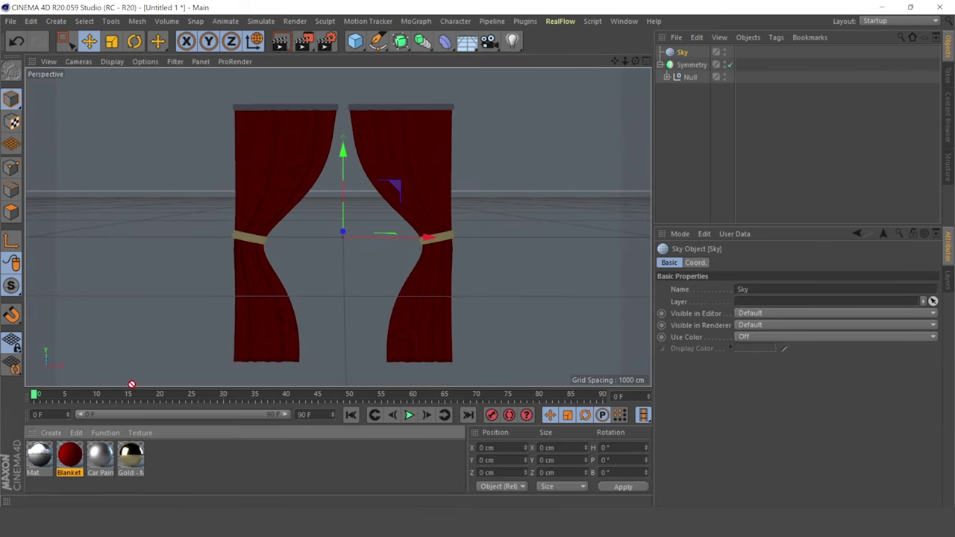
Give the Sky a Compositing tag with Seen by Camera off, then render the view
{"action": "right_click", "coordinate": [678, 53]}
{"action": "mouse_move", "coordinate": [761, 8]}
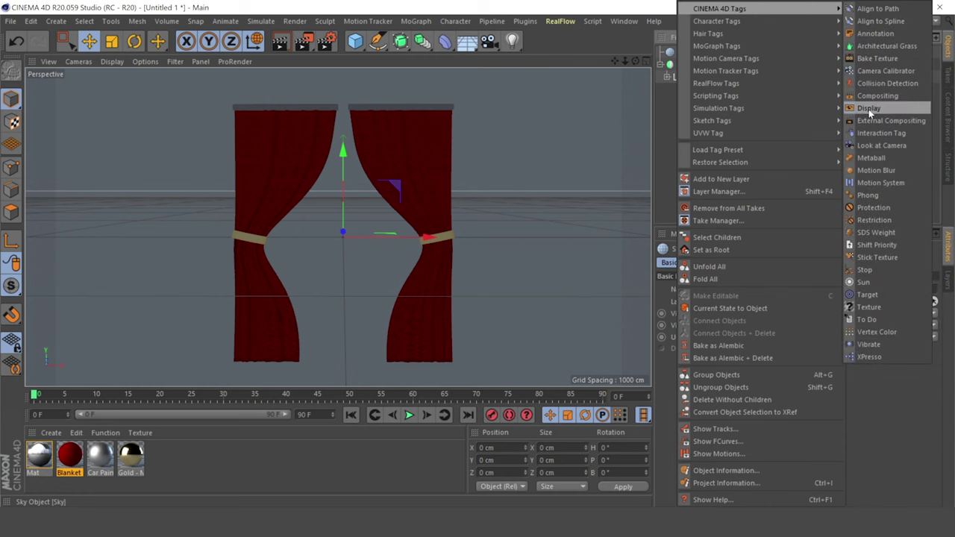
{"action": "left_click", "coordinate": [873, 96]}
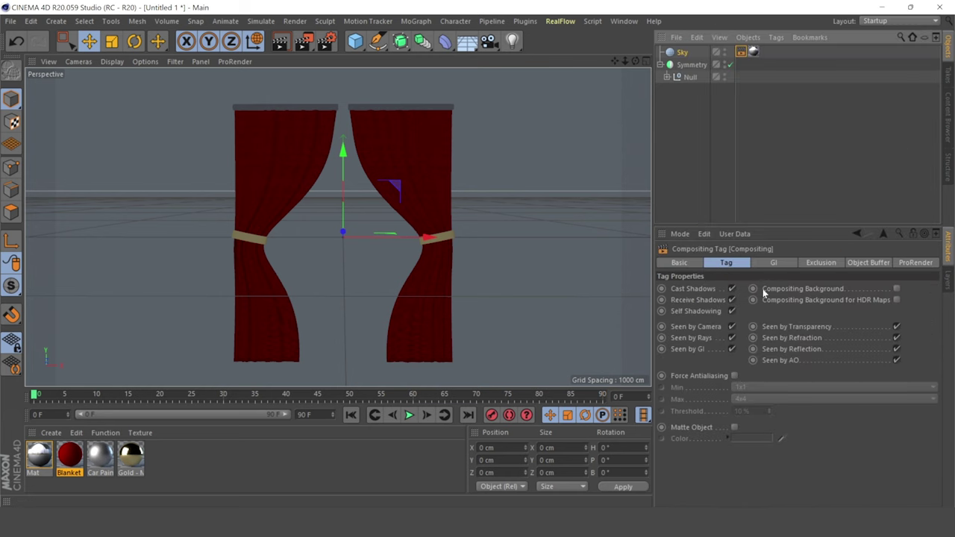
{"action": "left_click", "coordinate": [732, 327]}
{"action": "left_click", "coordinate": [516, 225]}
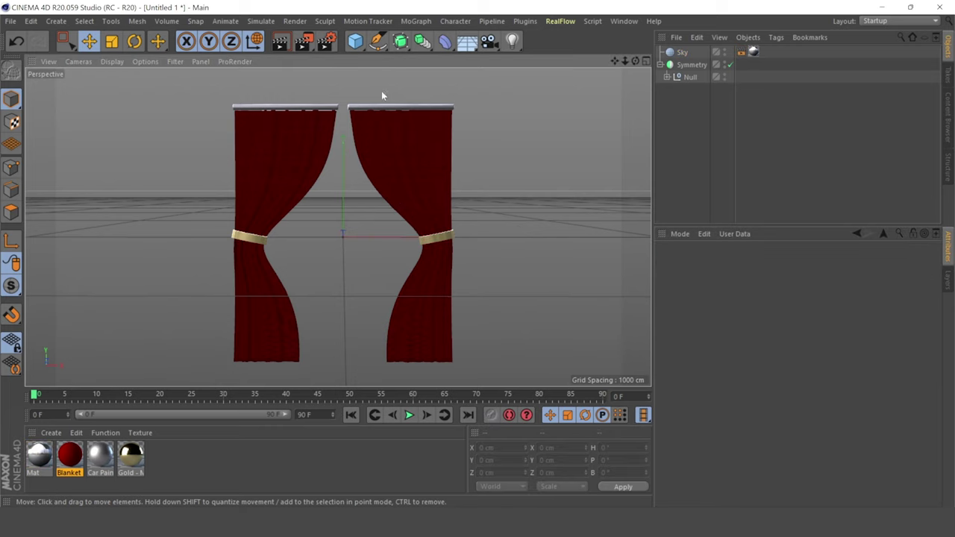
{"action": "left_click", "coordinate": [275, 42]}
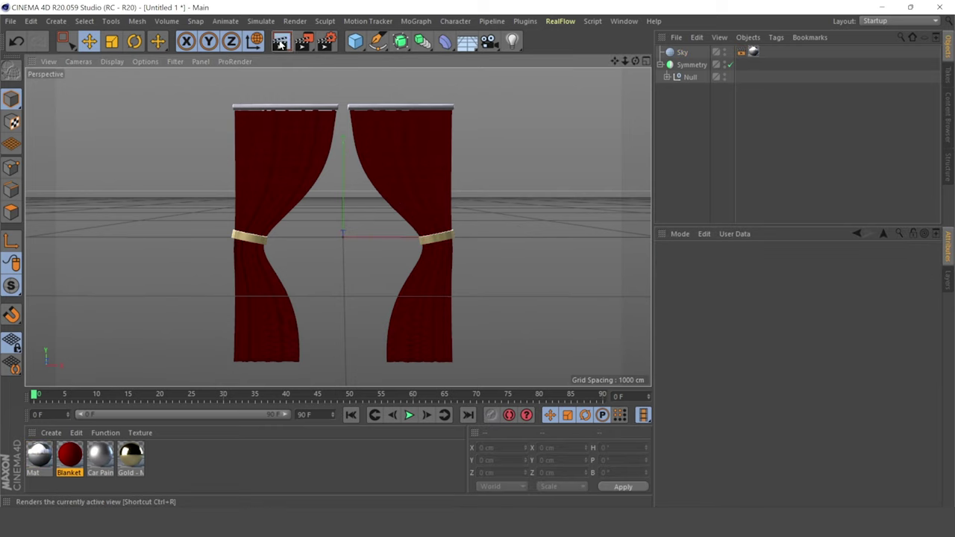